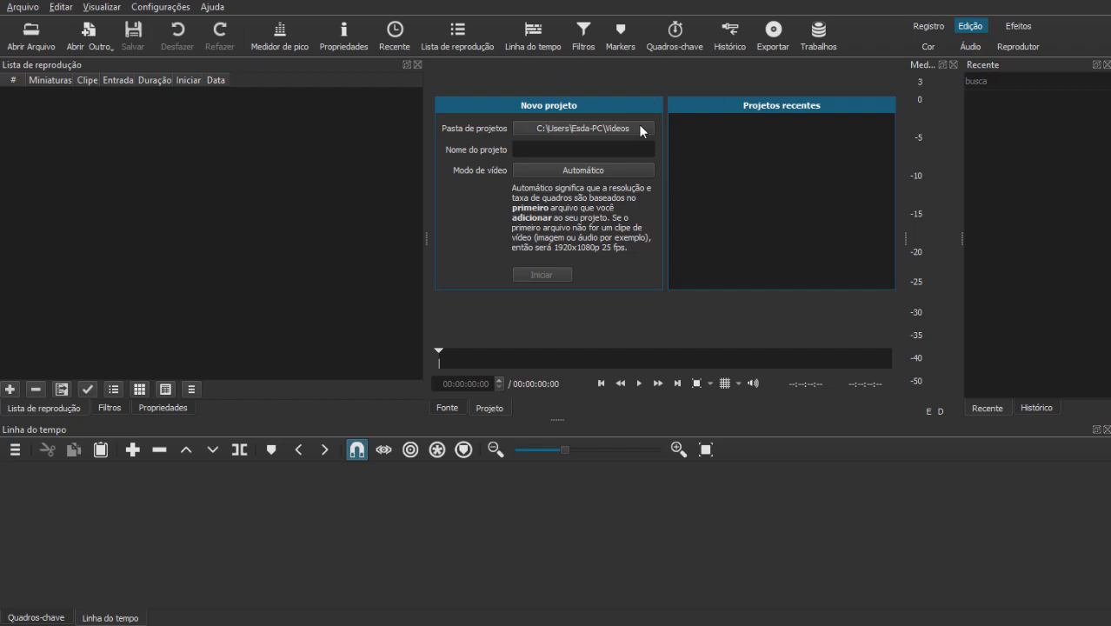
# Set the new project's folder to "Vídeo Edição aula ex" inside Vídeos
pyautogui.click(631, 128)
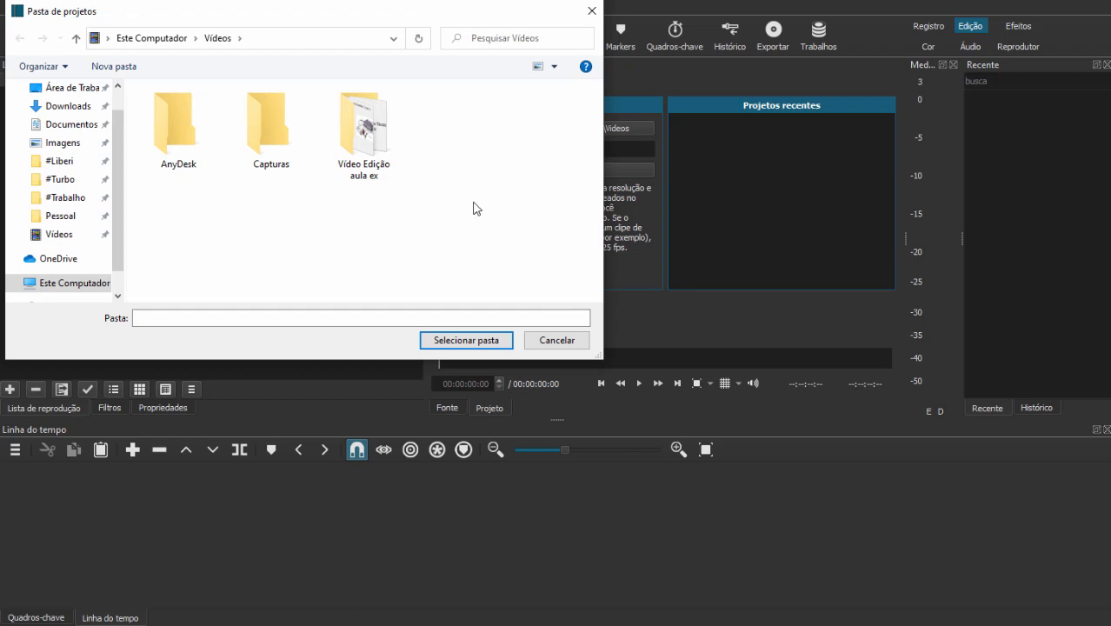
pyautogui.moveTo(461, 22); pyautogui.dragTo(463, 32)
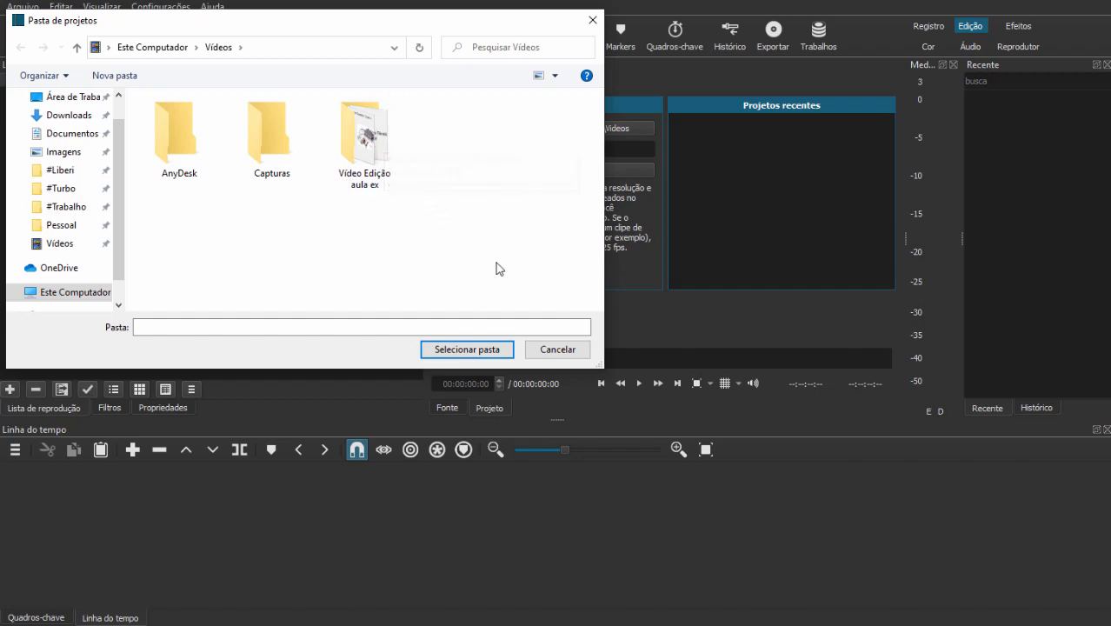
pyautogui.click(383, 176)
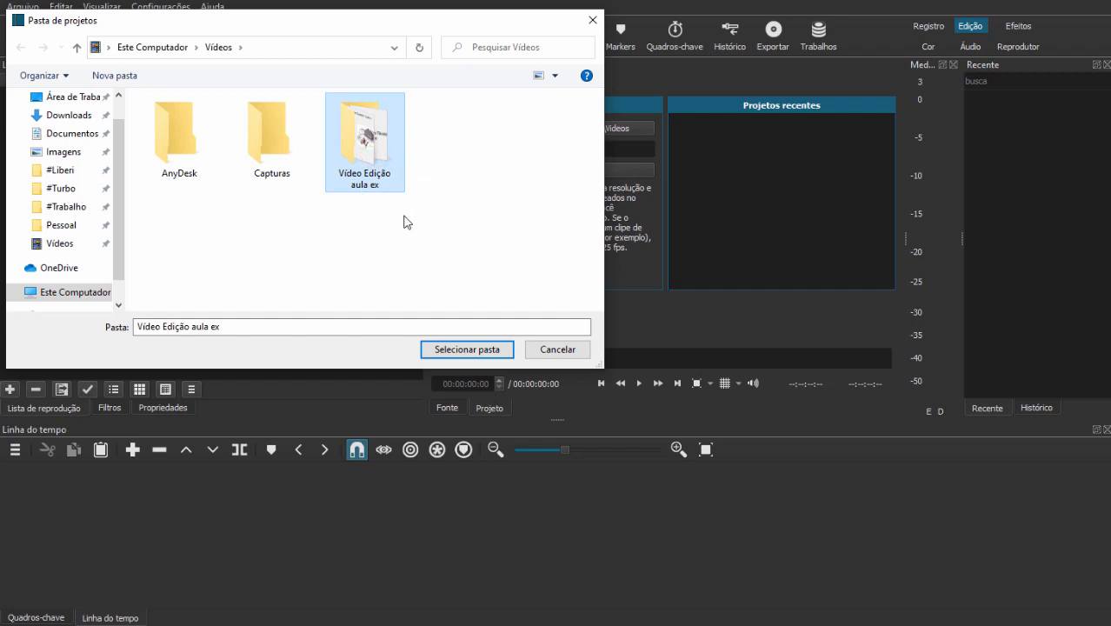
pyautogui.doubleClick(363, 159)
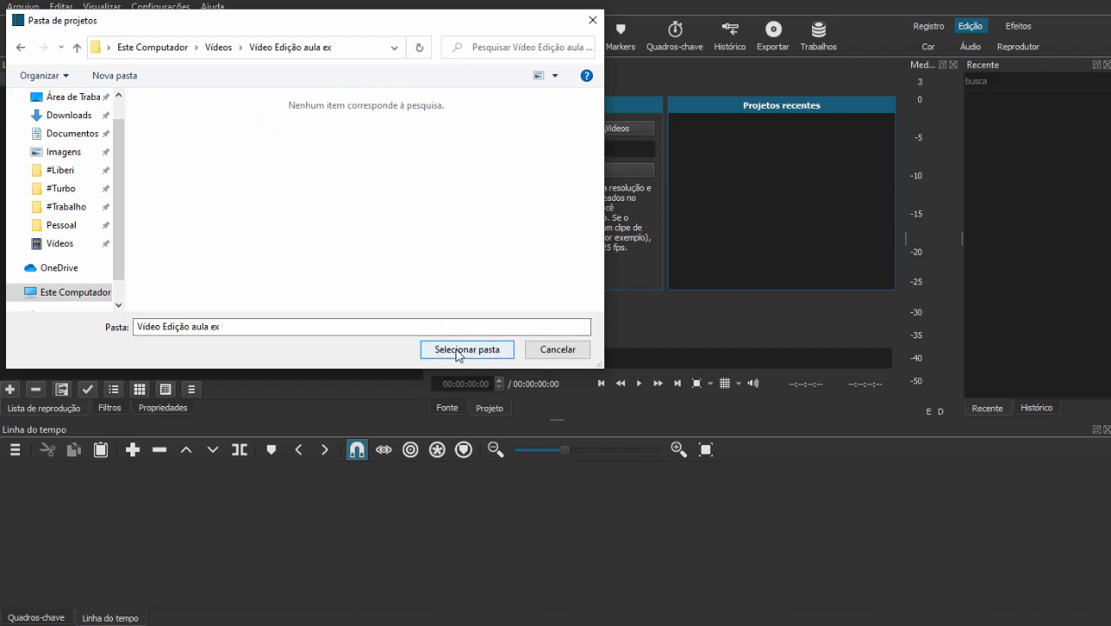
pyautogui.click(473, 351)
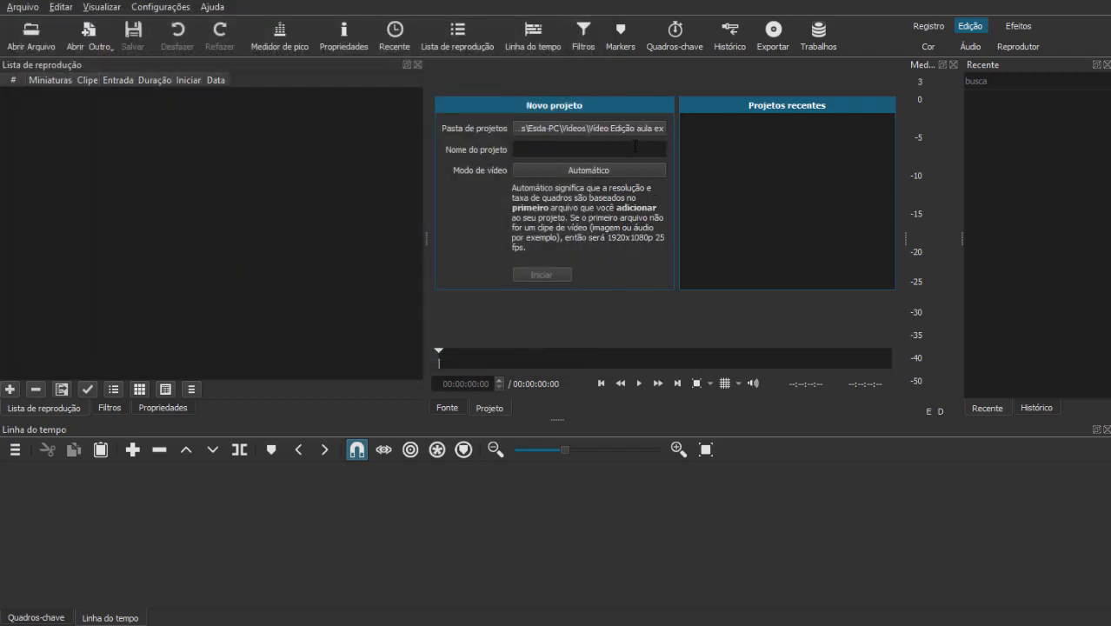
# Name the project "teste de edição aula 03", choose the HD 720p 60 fps video mode and start it
pyautogui.click(631, 148)
pyautogui.write('teste de edição aula 03')
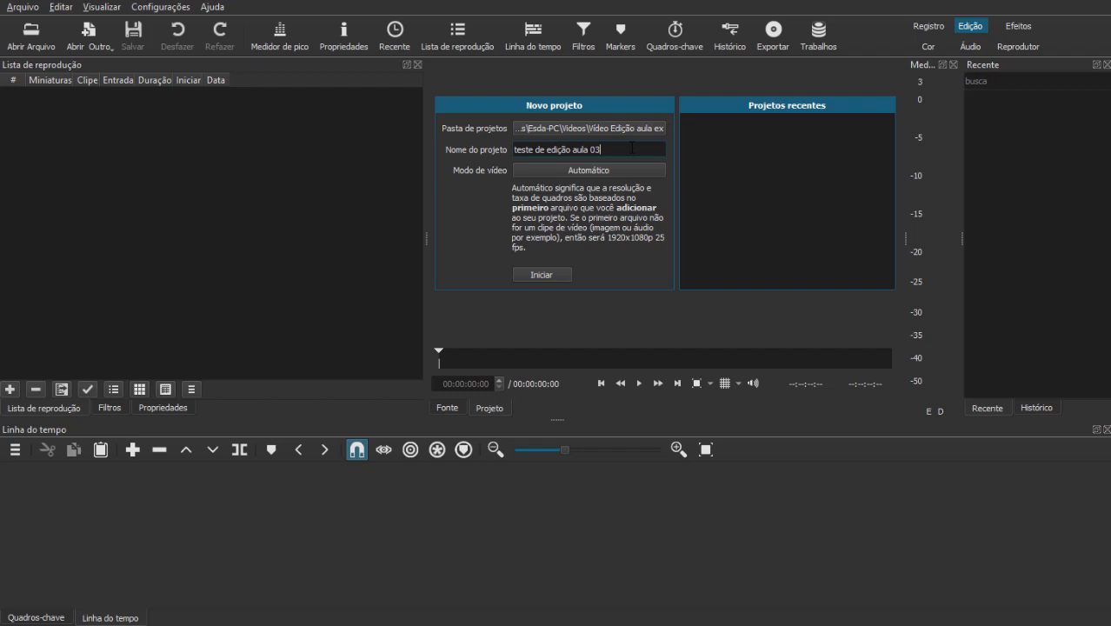
pyautogui.click(564, 171)
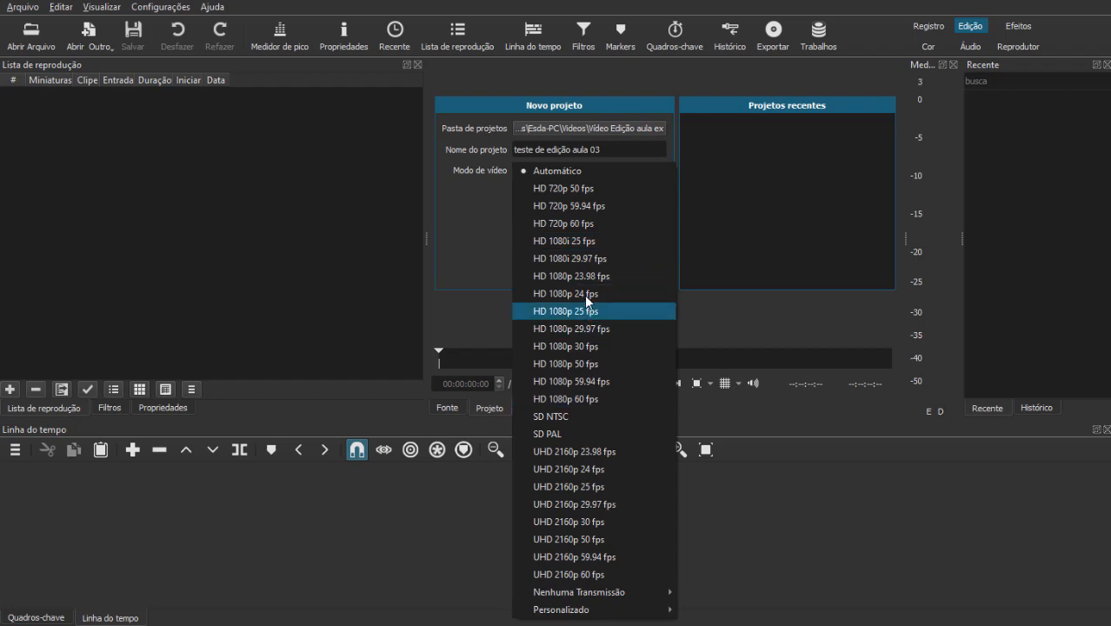
pyautogui.click(596, 223)
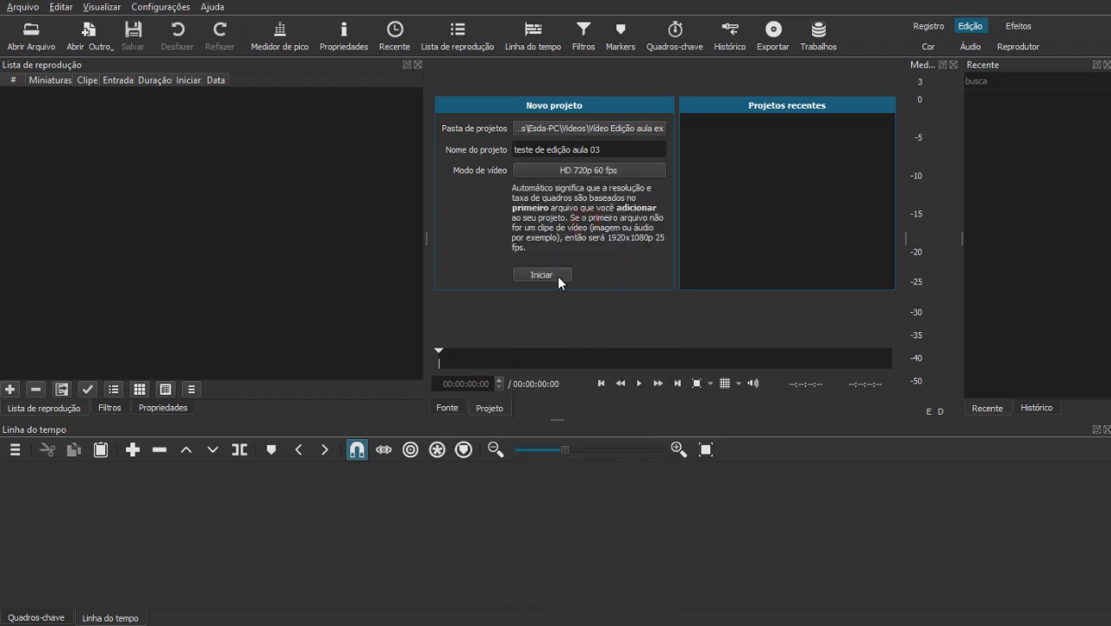
pyautogui.click(557, 277)
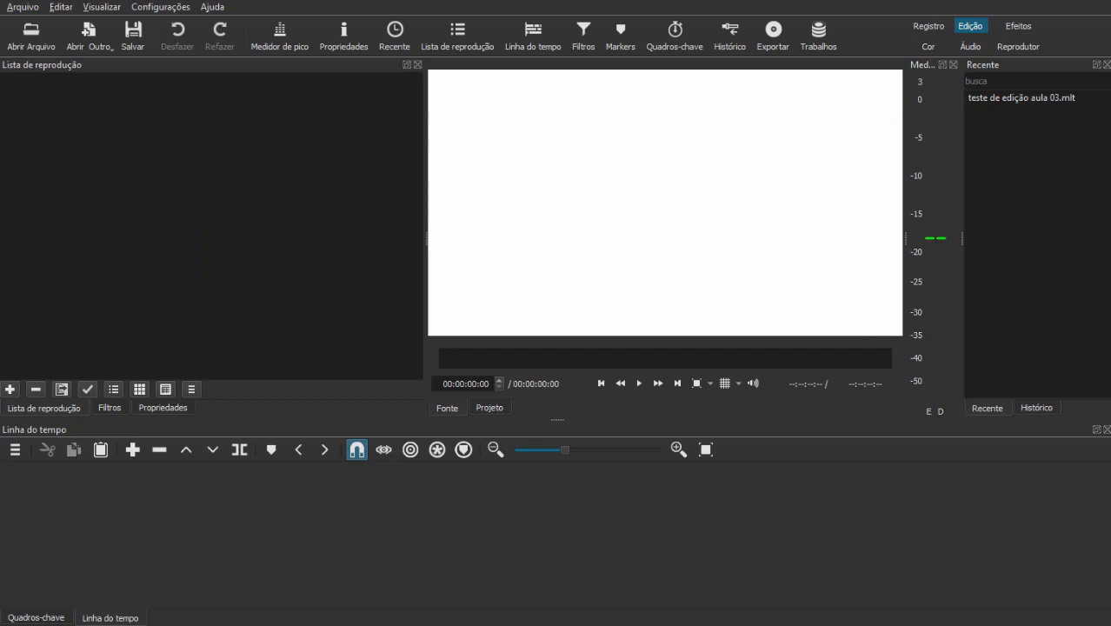
# Add the video "grav aula 03 destec" from the File Explorer folder to the project's playlist, leaving Explorer out of the way
pyautogui.hotkey('alt', 'Tab')
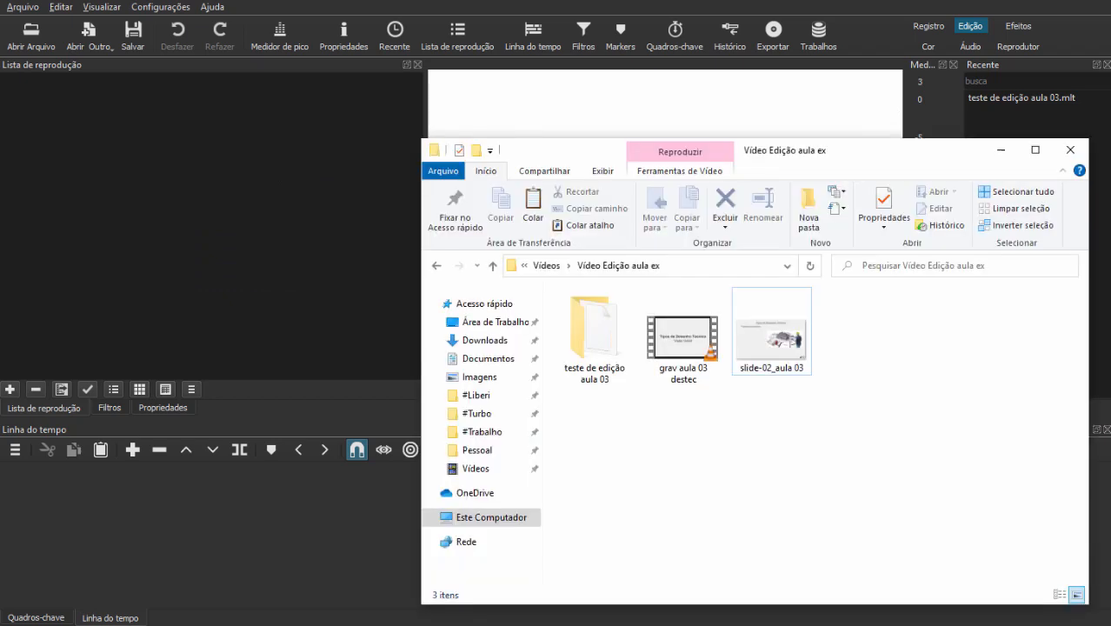
pyautogui.moveTo(685, 340); pyautogui.dragTo(106, 162)
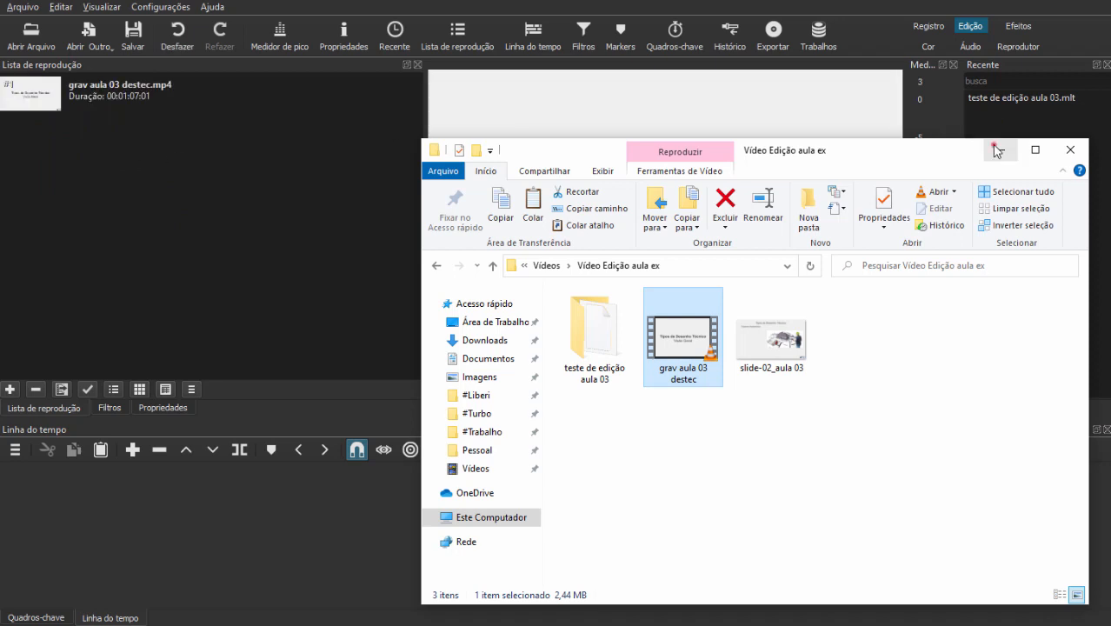
pyautogui.click(142, 177)
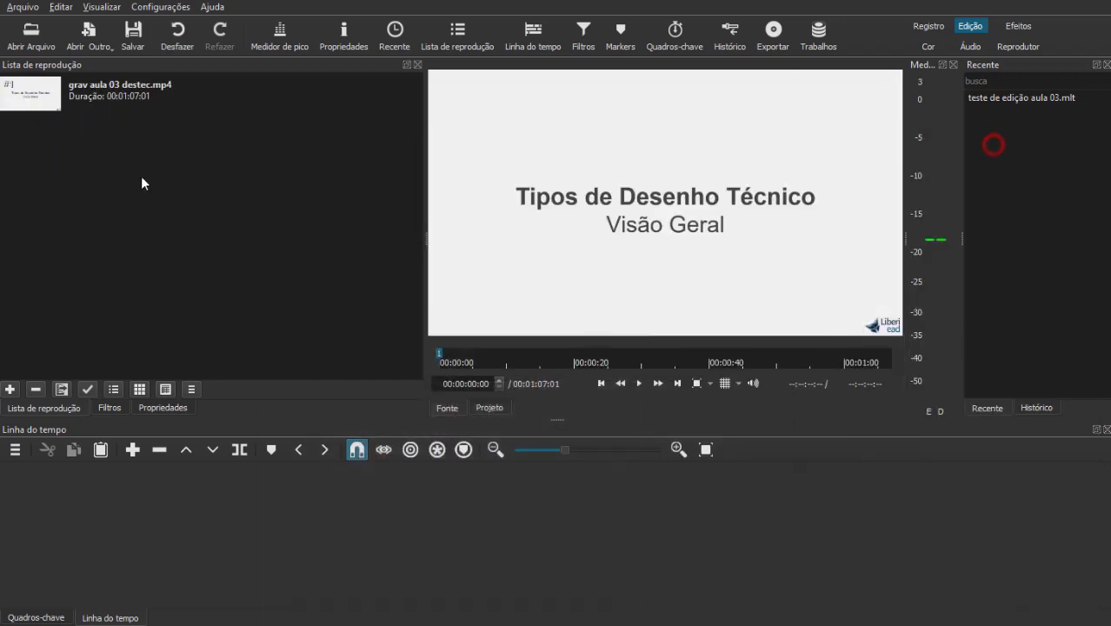
pyautogui.click(101, 85)
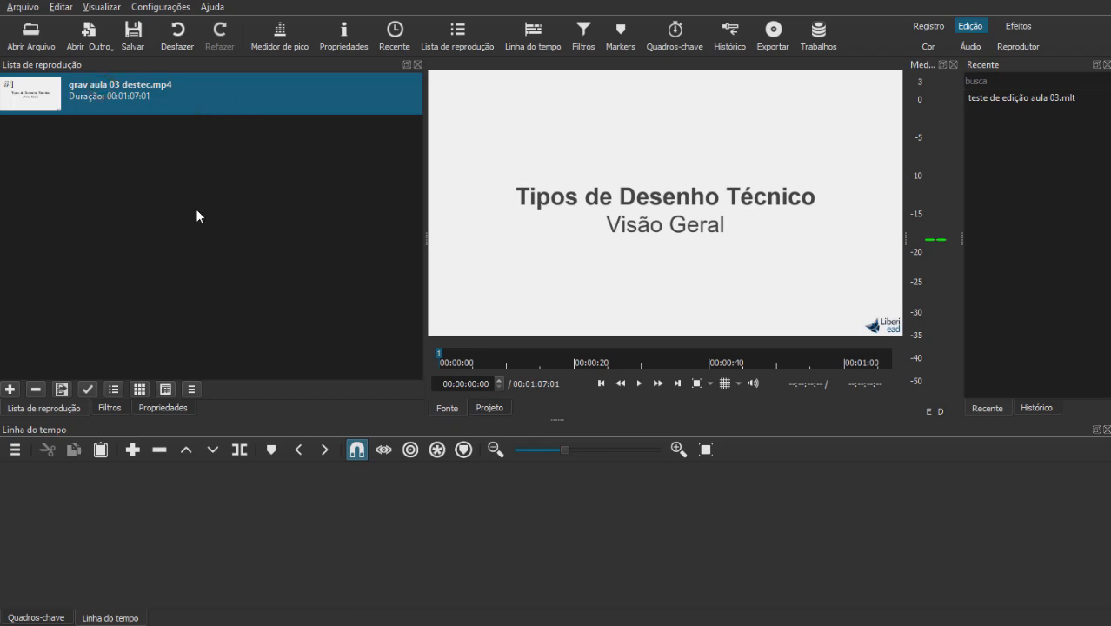
pyautogui.click(131, 125)
pyautogui.click(48, 101)
pyautogui.click(121, 233)
pyautogui.click(15, 449)
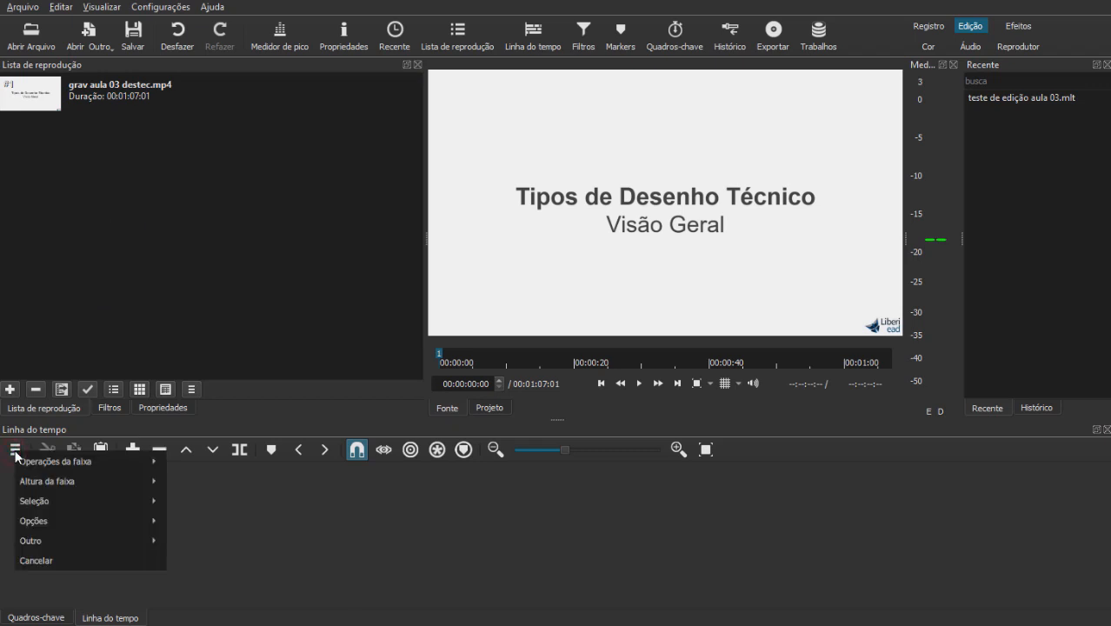
pyautogui.moveTo(39, 460)
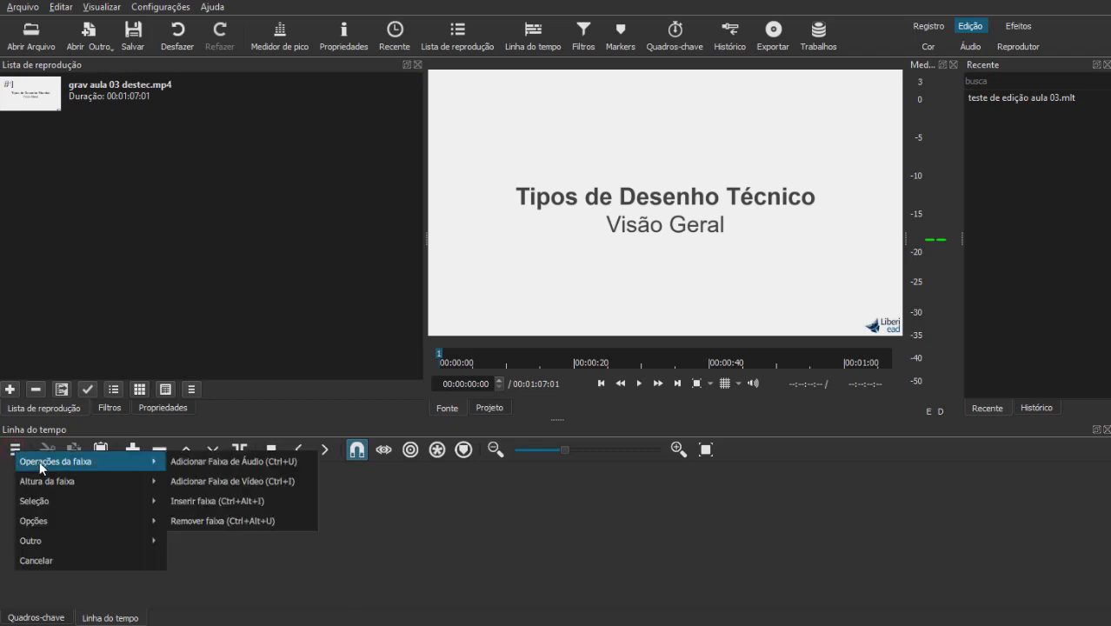
pyautogui.click(407, 513)
# Place the playlist clip "grav aula 03 destec.mp4" at the start of the empty timeline as its first video track
pyautogui.moveTo(42, 93); pyautogui.dragTo(107, 500)
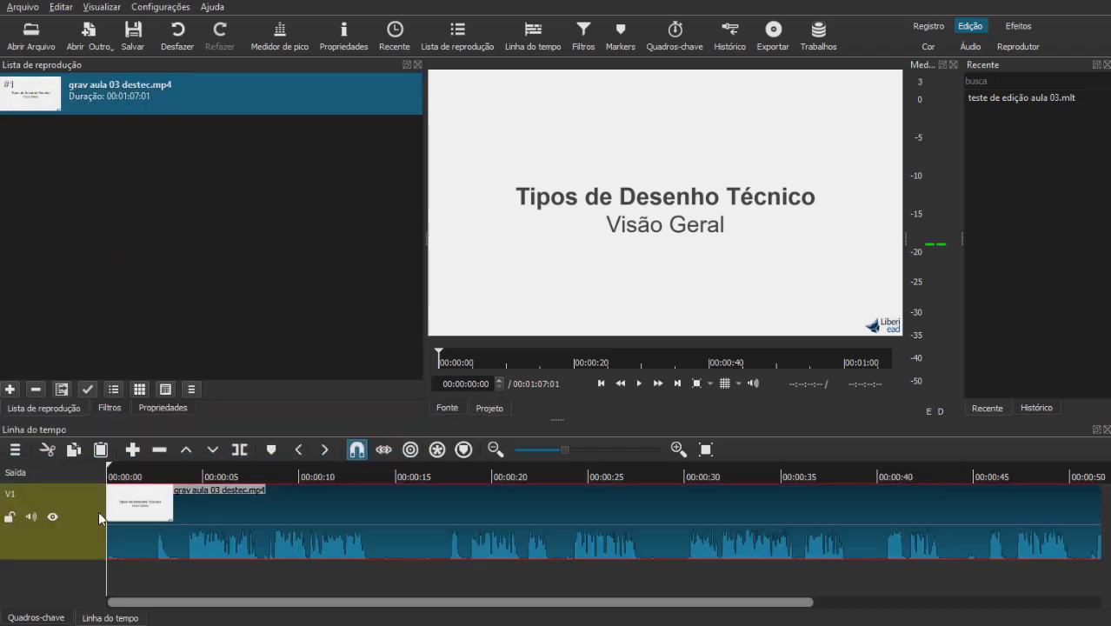
pyautogui.click(146, 278)
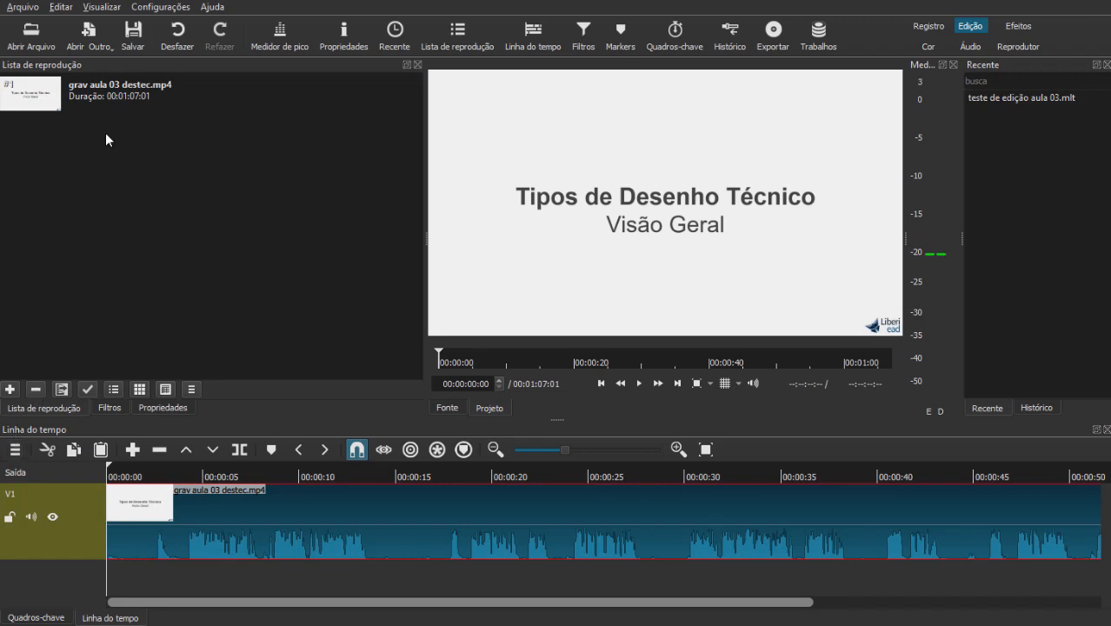
pyautogui.click(14, 452)
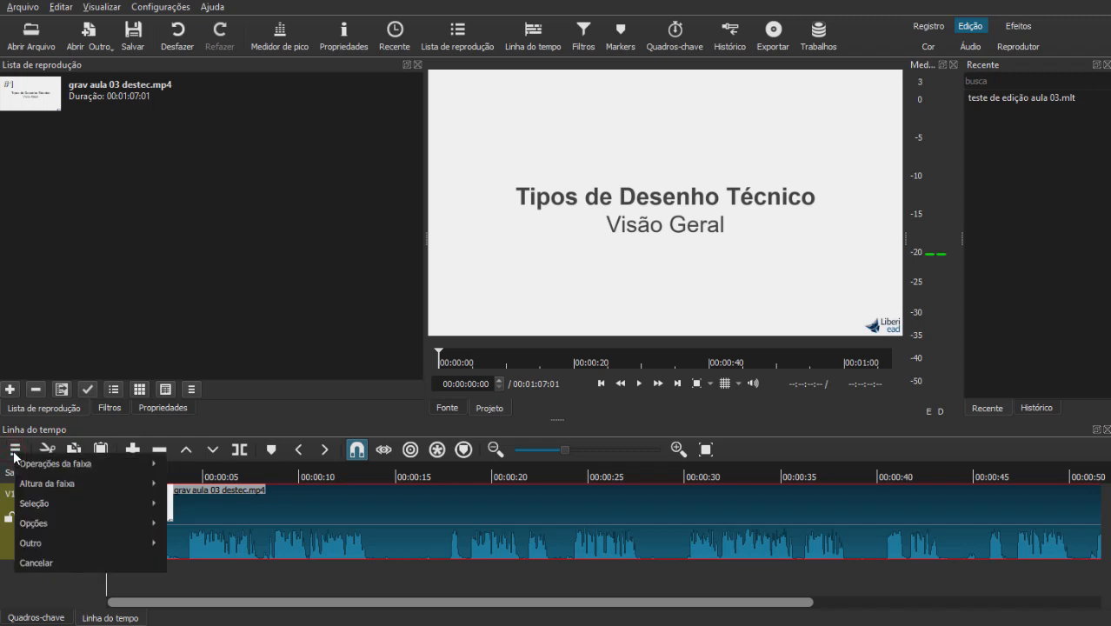
pyautogui.moveTo(86, 471)
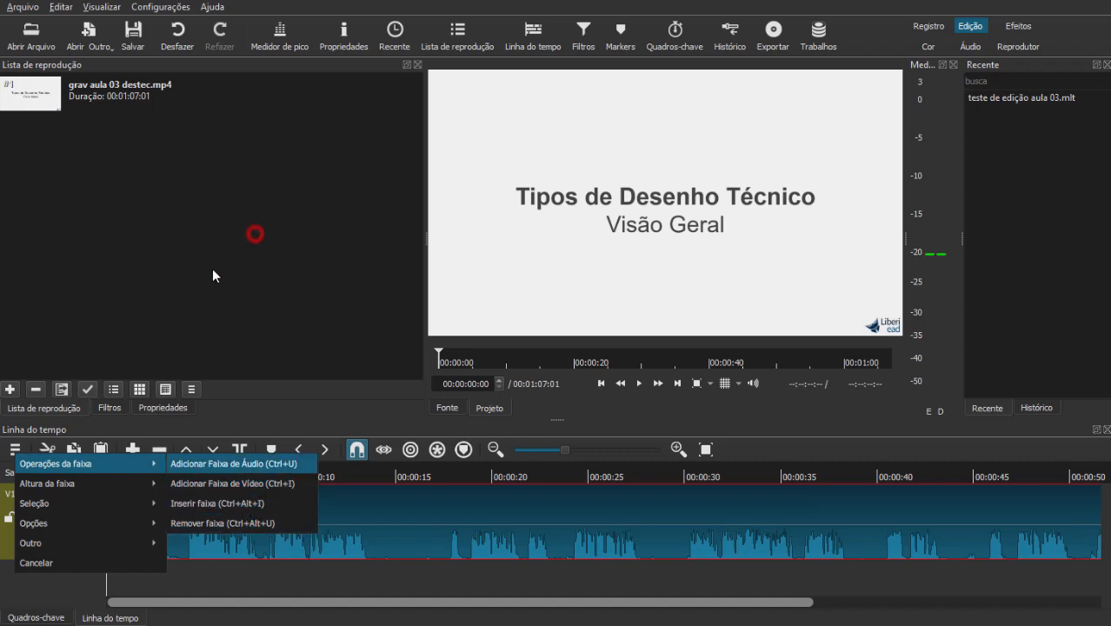
pyautogui.click(198, 513)
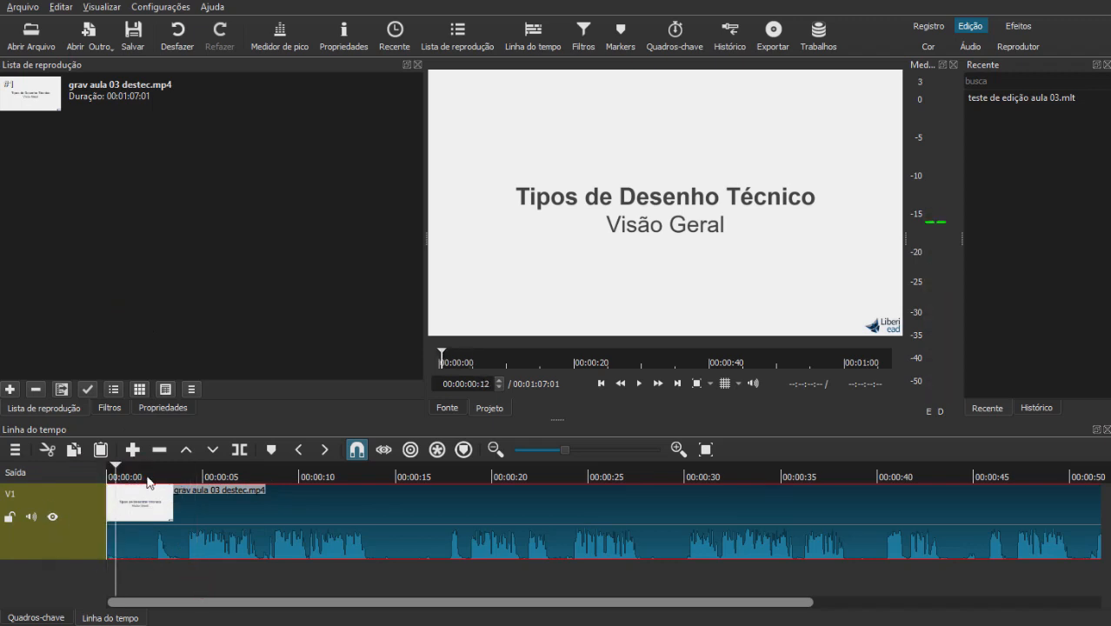
# Preview the opening of the timeline clip from its beginning, ending with the playhead at 00:00:13:18
pyautogui.press('Left')
pyautogui.press('Left')
pyautogui.press('Left')
pyautogui.press('Left')
pyautogui.press('Left')
pyautogui.press('Left')
pyautogui.press('Left')
pyautogui.press('Left')
pyautogui.press('Left')
pyautogui.press('Left')
pyautogui.click(30, 517)
pyautogui.click(30, 517)
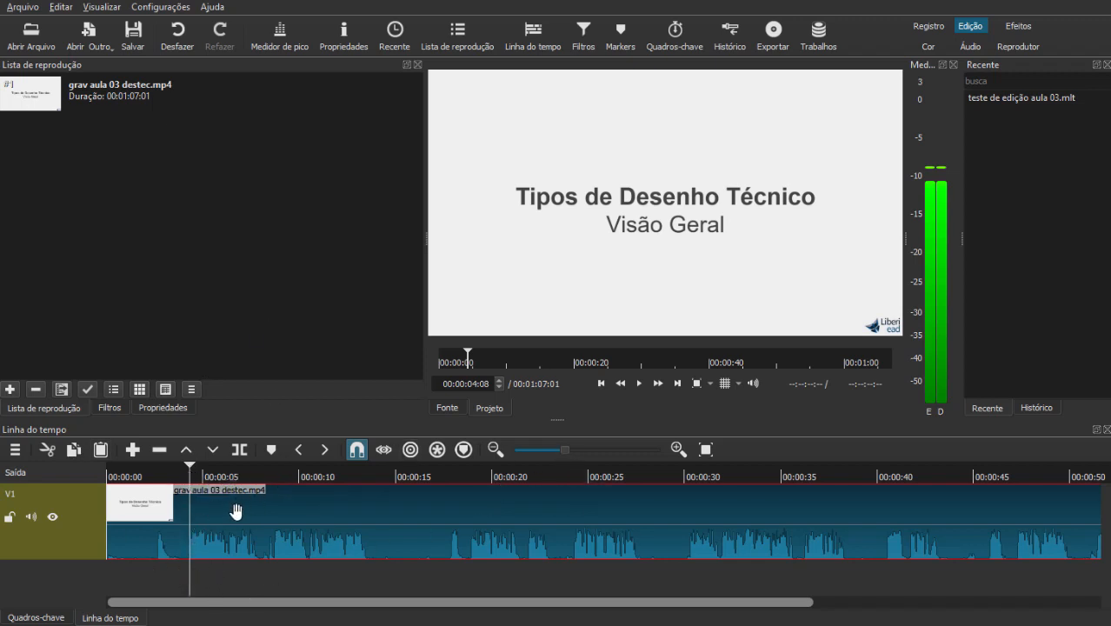
pyautogui.click(370, 522)
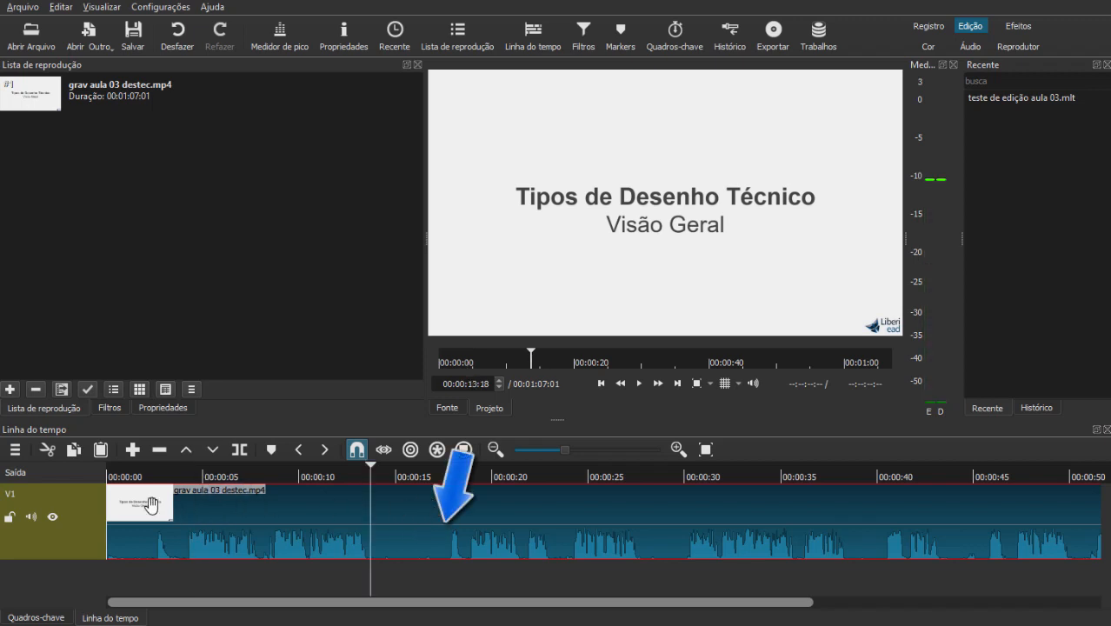
# Move the playhead to 00:00:15:18, in the silent stretch after the first spoken passages of the clip
pyautogui.moveTo(437, 602)
pyautogui.mouseDown()
pyautogui.moveTo(566, 616)
pyautogui.moveTo(435, 602)
pyautogui.mouseUp()
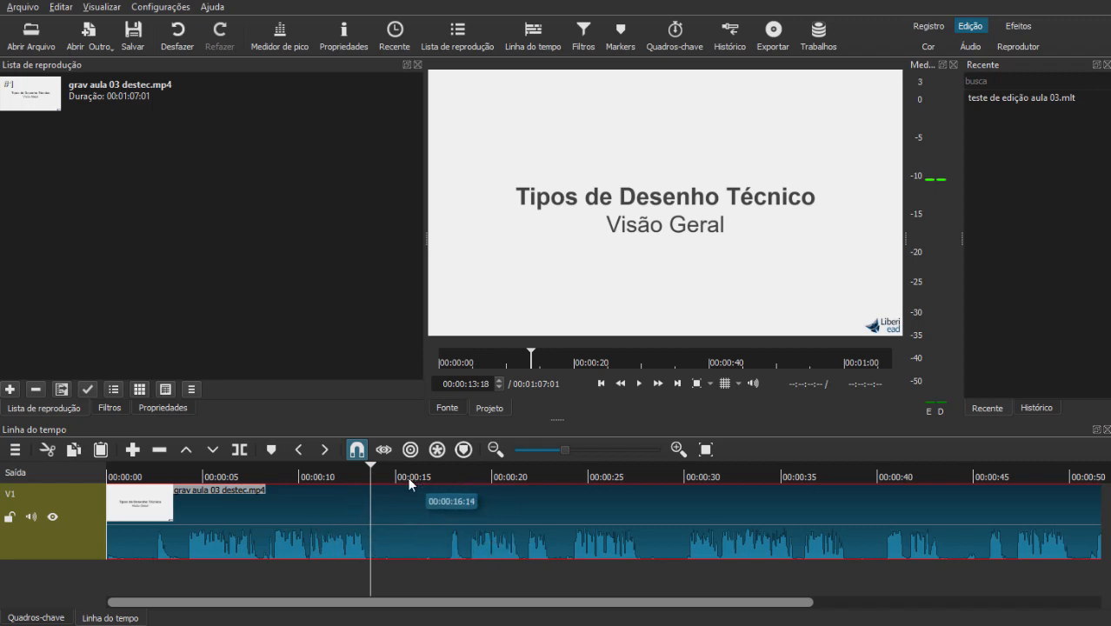
pyautogui.moveTo(383, 604); pyautogui.dragTo(414, 608)
pyautogui.moveTo(213, 605); pyautogui.dragTo(522, 609)
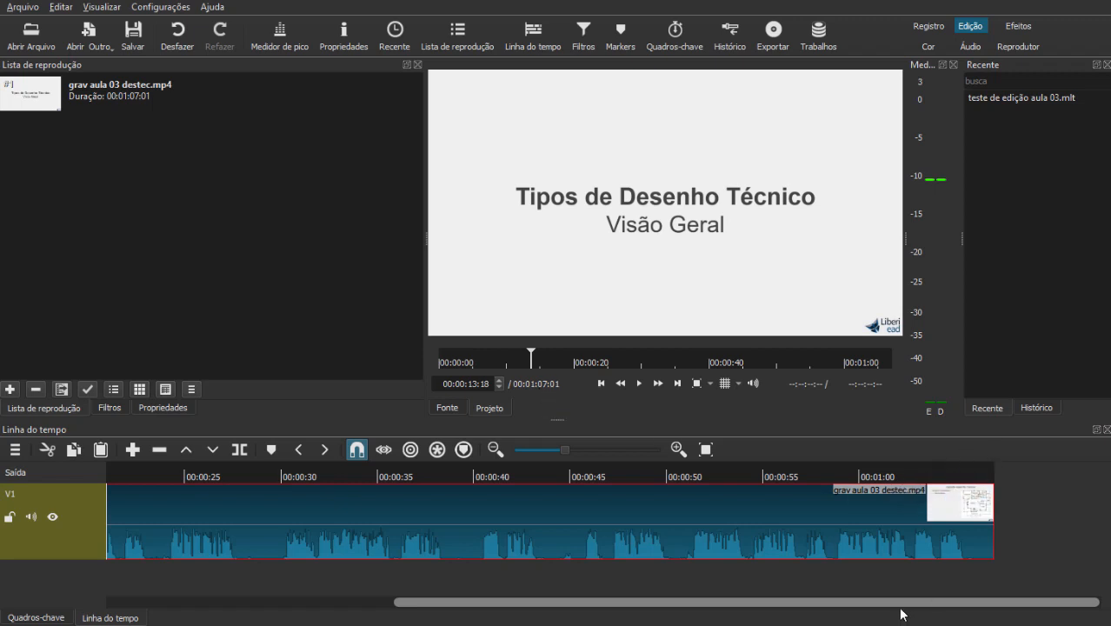
pyautogui.moveTo(875, 601); pyautogui.dragTo(533, 610)
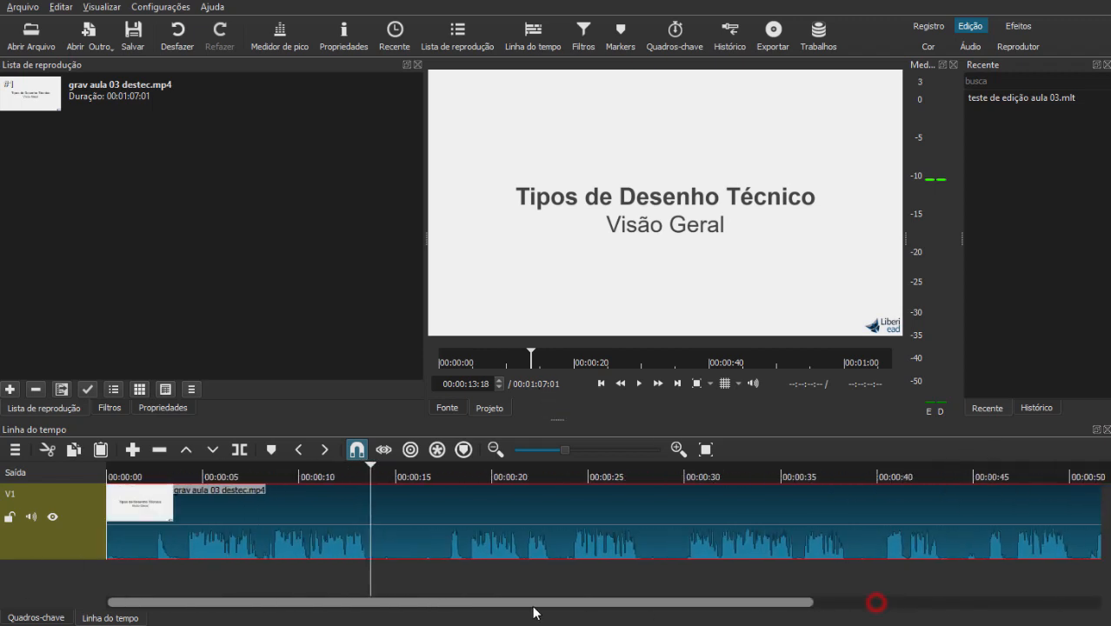
pyautogui.click(369, 469)
pyautogui.moveTo(345, 470); pyautogui.dragTo(397, 480)
pyautogui.moveTo(427, 487)
pyautogui.mouseDown()
pyautogui.moveTo(380, 481)
pyautogui.moveTo(409, 491)
pyautogui.mouseUp()
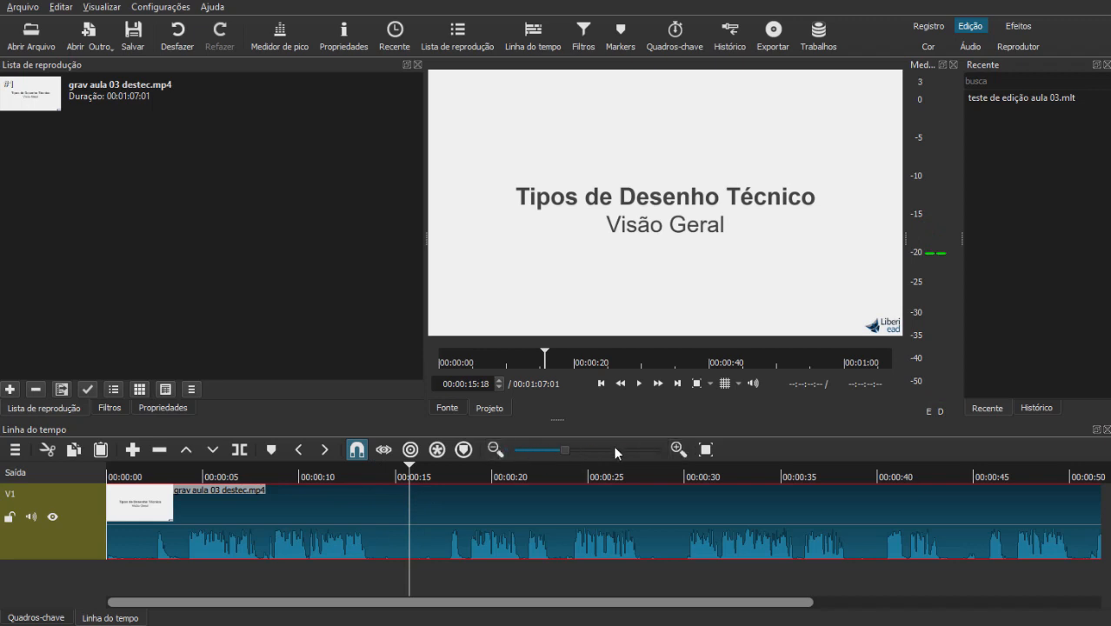
# Examine the clip's audio waveform at several timeline magnifications, from a close-up near the playhead to the whole clip in view
pyautogui.click(565, 451)
pyautogui.moveTo(570, 449); pyautogui.dragTo(599, 450)
pyautogui.moveTo(339, 606); pyautogui.dragTo(292, 603)
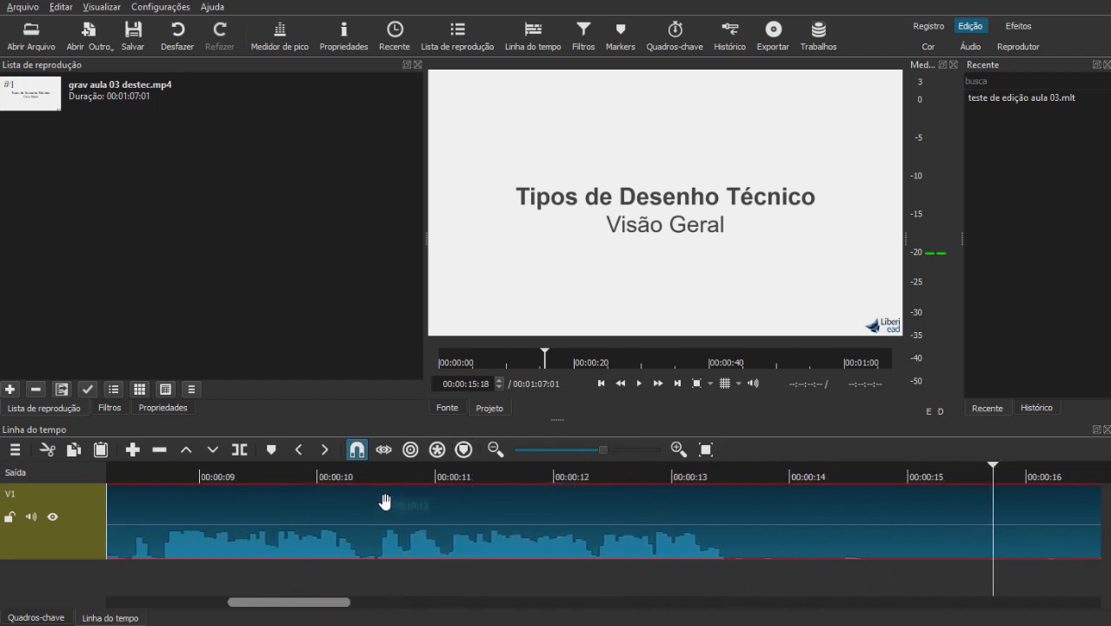
pyautogui.click(496, 451)
pyautogui.click(496, 450)
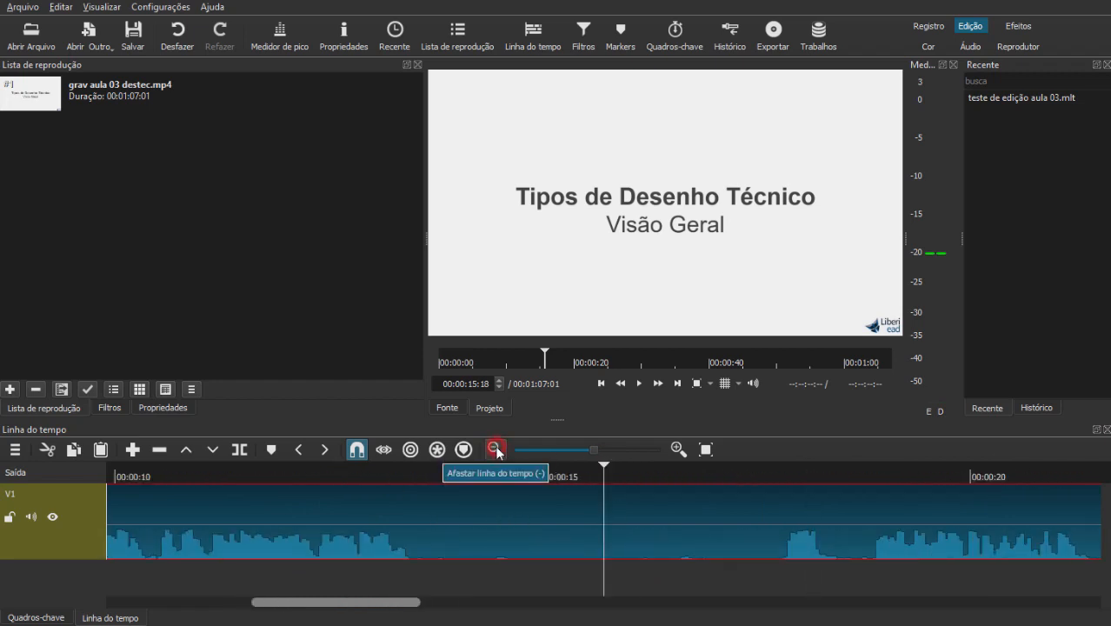
pyautogui.click(495, 450)
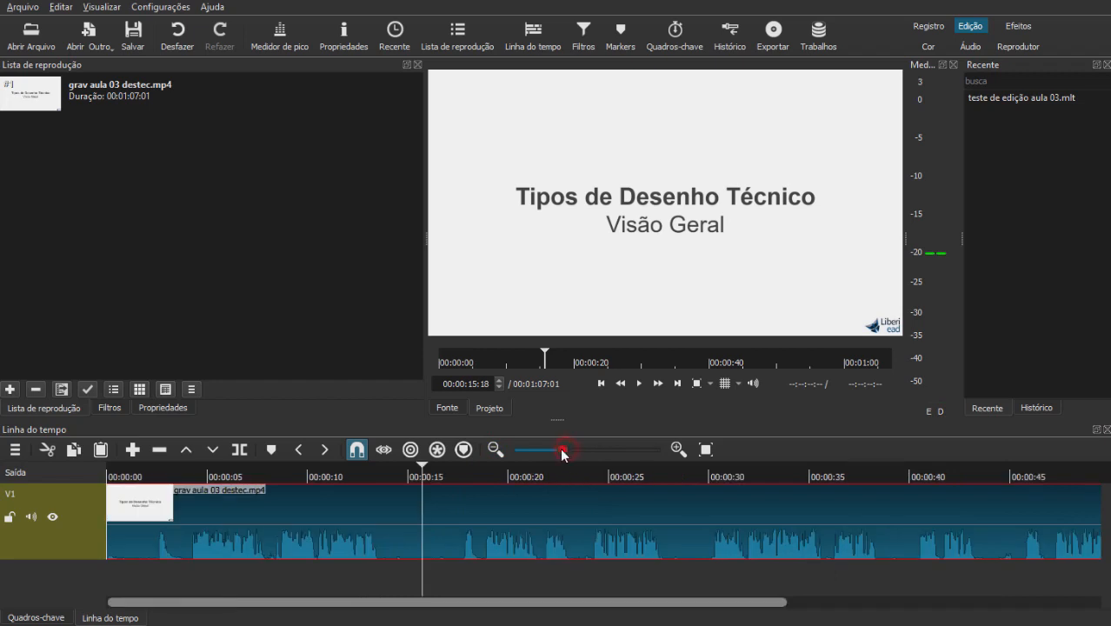
pyautogui.click(557, 450)
pyautogui.click(550, 449)
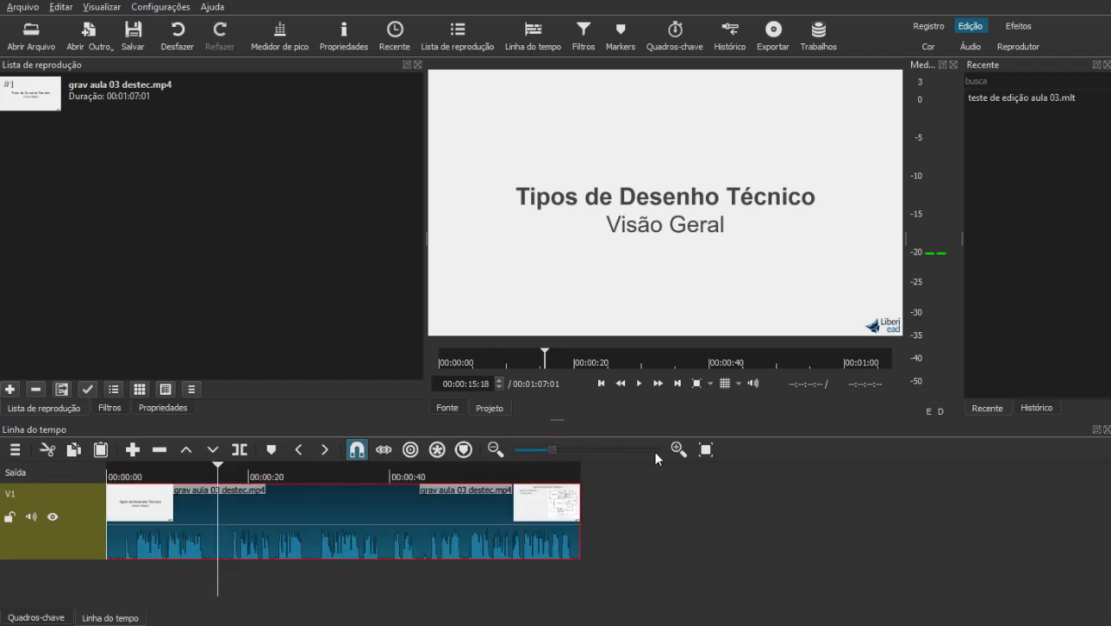
pyautogui.click(676, 449)
pyautogui.click(677, 450)
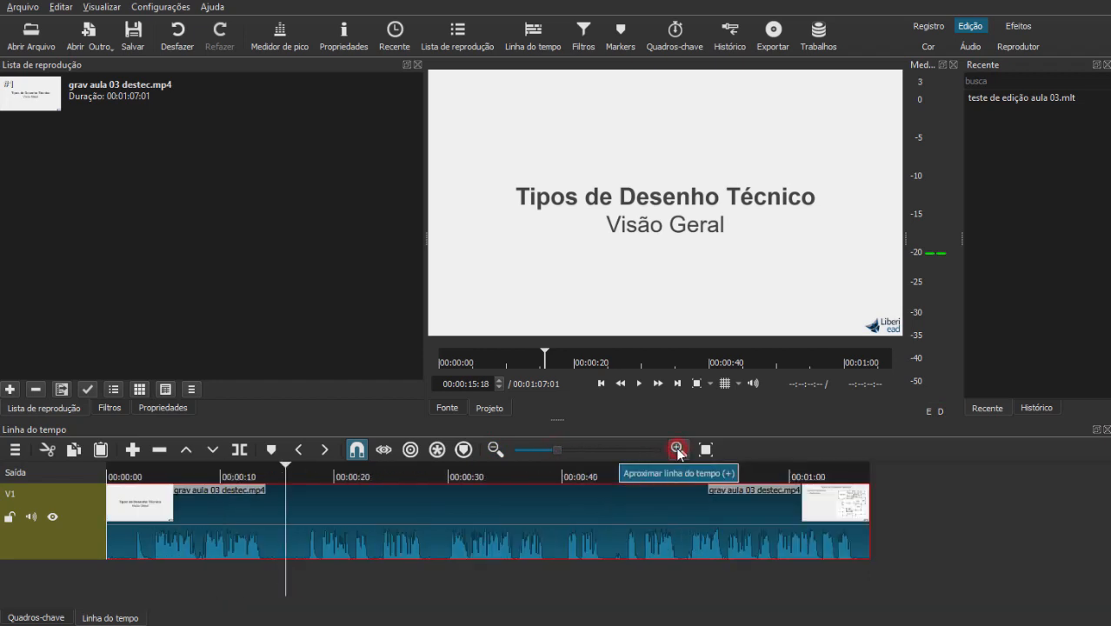
pyautogui.click(678, 449)
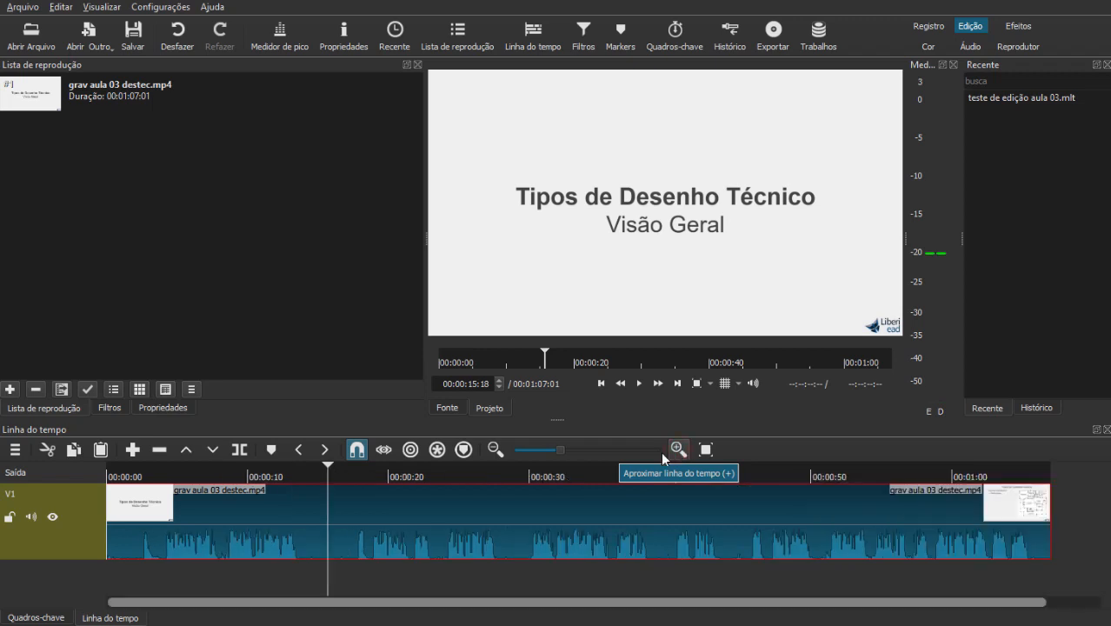
pyautogui.click(494, 449)
pyautogui.click(494, 449)
pyautogui.click(494, 450)
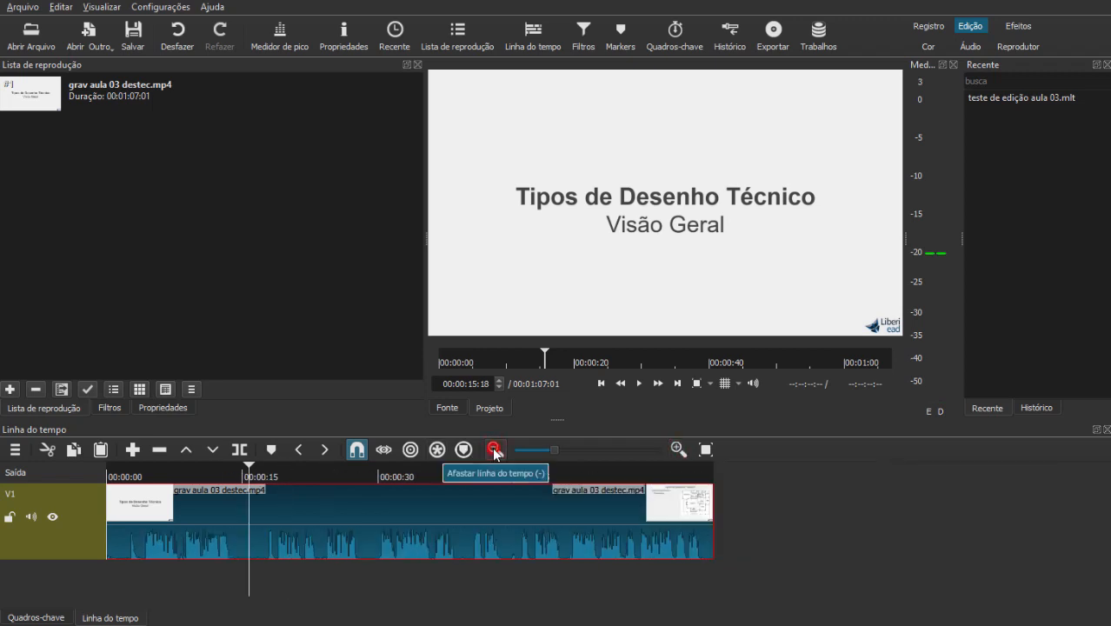
pyautogui.click(678, 449)
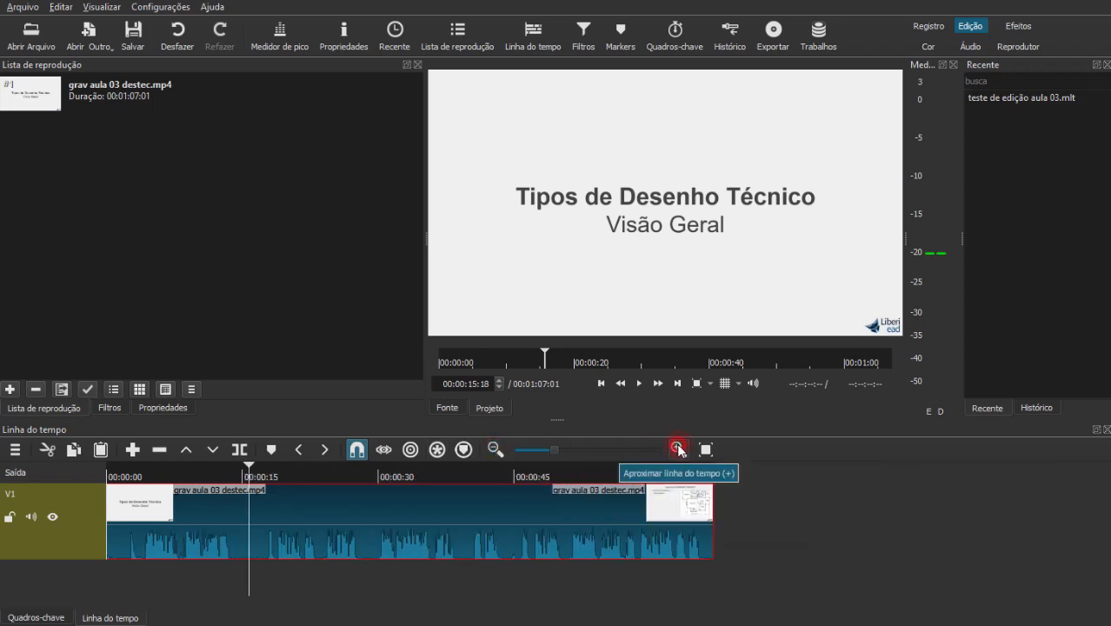
pyautogui.click(677, 449)
pyautogui.click(677, 448)
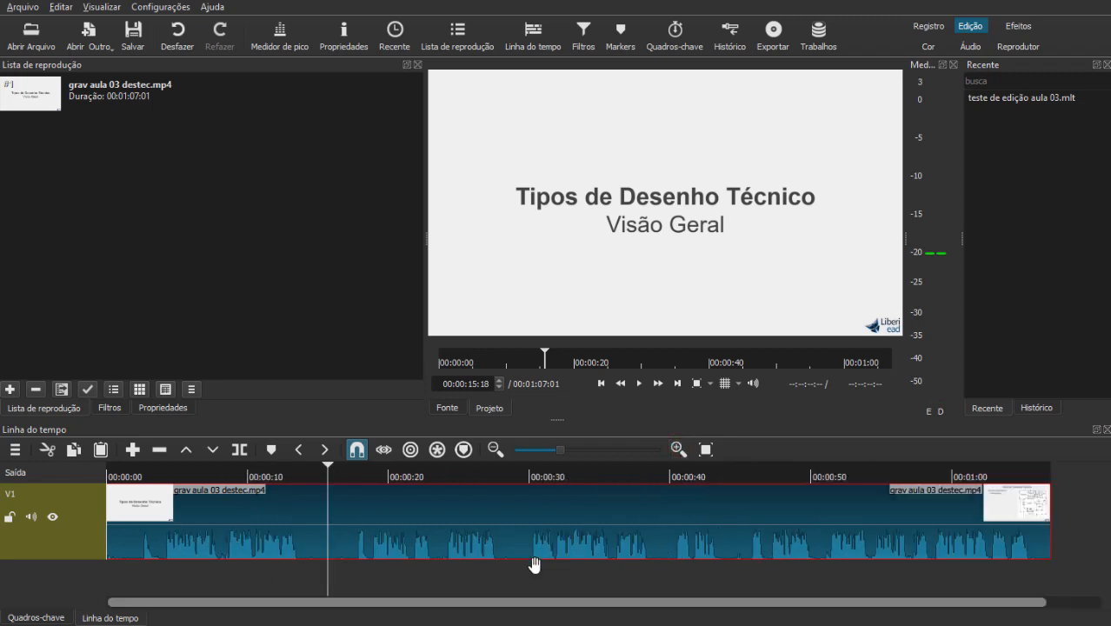
# Preview the opening seconds of the timeline clip, pausing at about 00:00:04:20 in the first long spoken passage
pyautogui.click(473, 601)
pyautogui.moveTo(481, 602)
pyautogui.mouseDown()
pyautogui.moveTo(502, 601)
pyautogui.moveTo(461, 602)
pyautogui.mouseUp()
pyautogui.moveTo(329, 462); pyautogui.dragTo(105, 482)
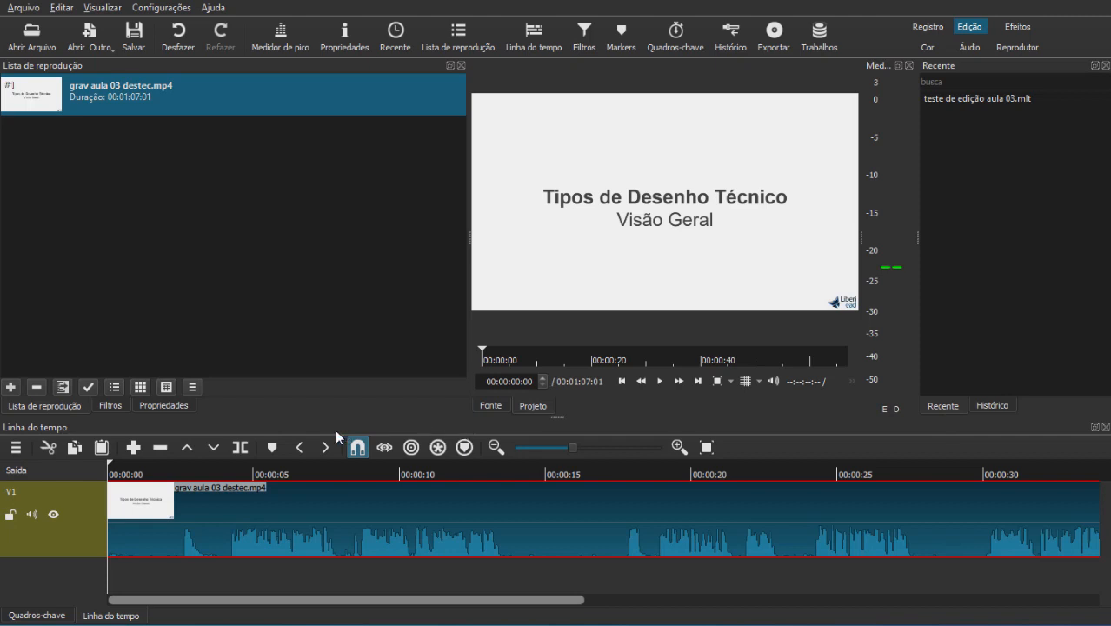
pyautogui.click(180, 471)
pyautogui.click(660, 381)
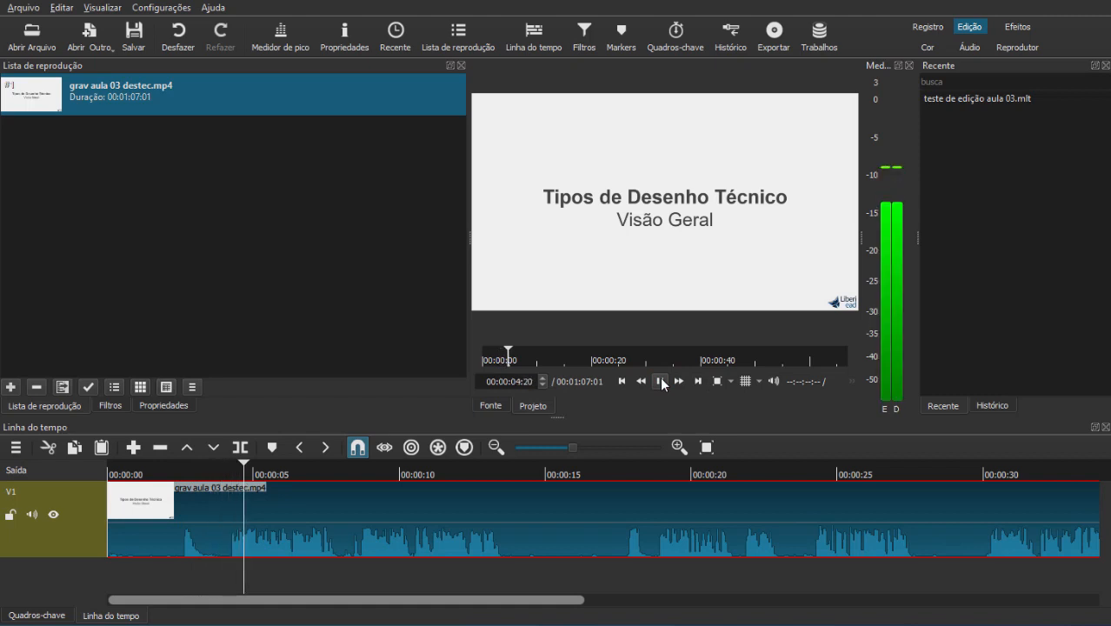
pyautogui.click(661, 381)
# Inspect the silences around the speech by placing the playhead at 00:00:03:21, 00:00:17:02 and 00:00:13:24
pyautogui.click(226, 469)
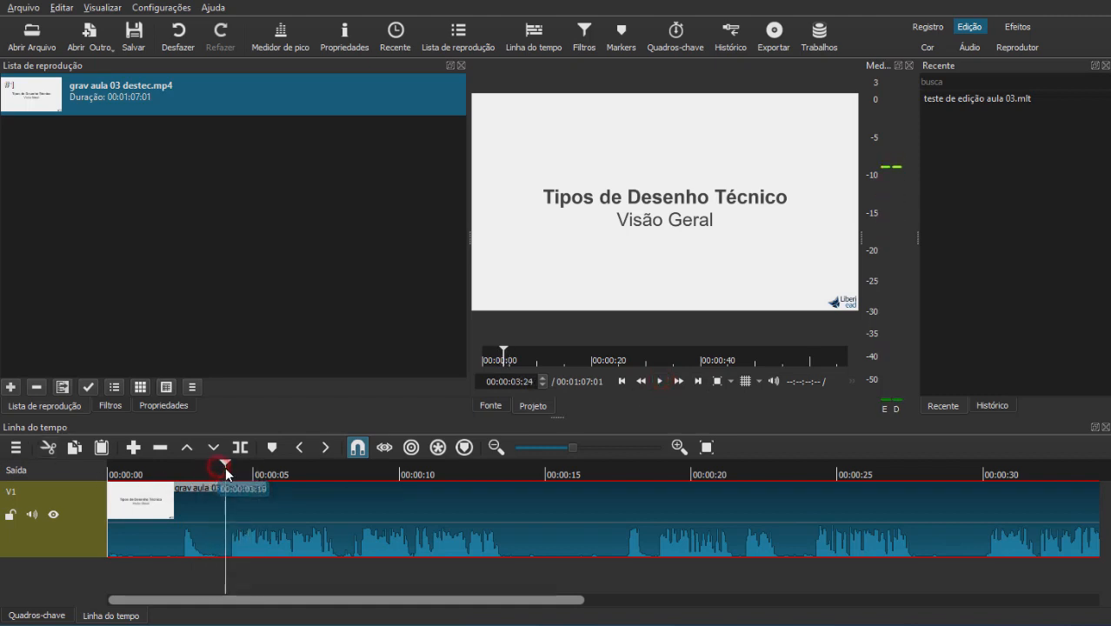
pyautogui.click(223, 469)
pyautogui.click(220, 469)
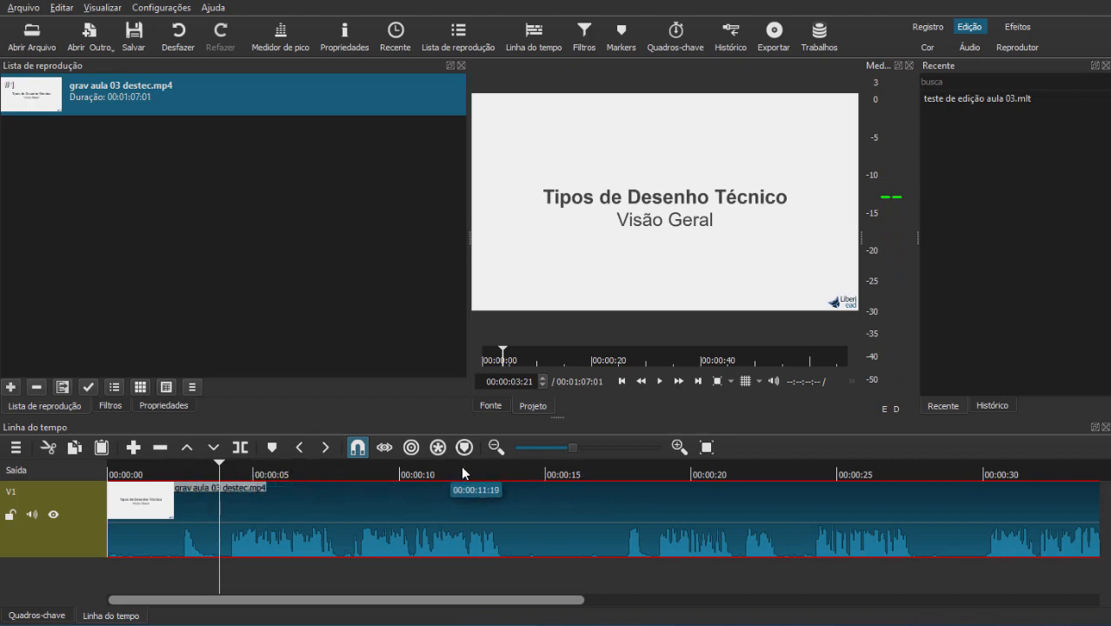
pyautogui.click(605, 468)
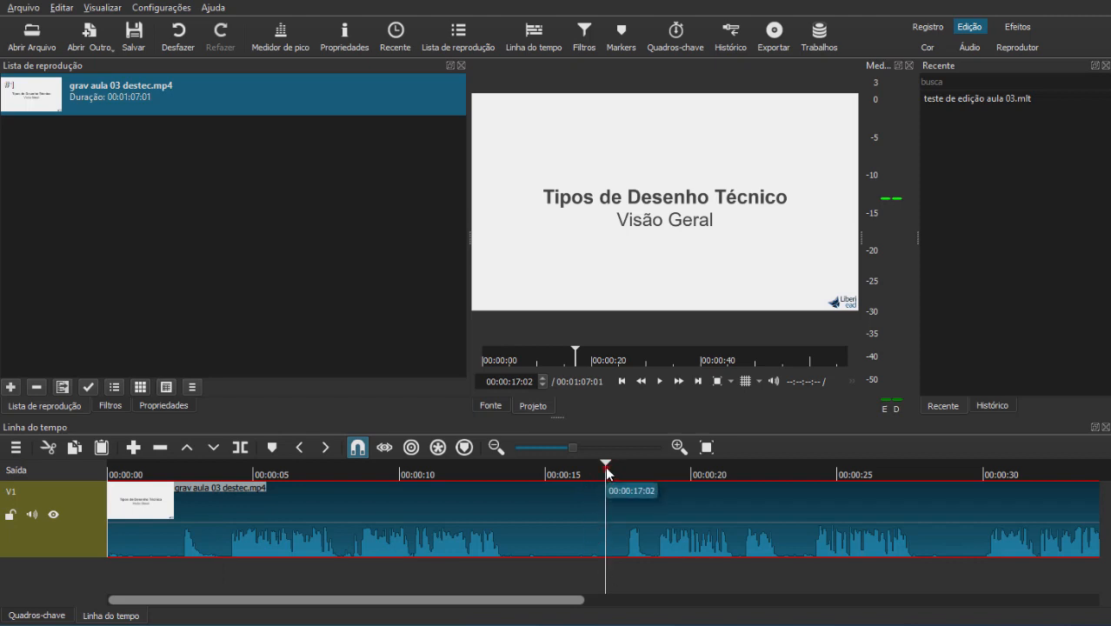
pyautogui.moveTo(574, 470); pyautogui.dragTo(515, 471)
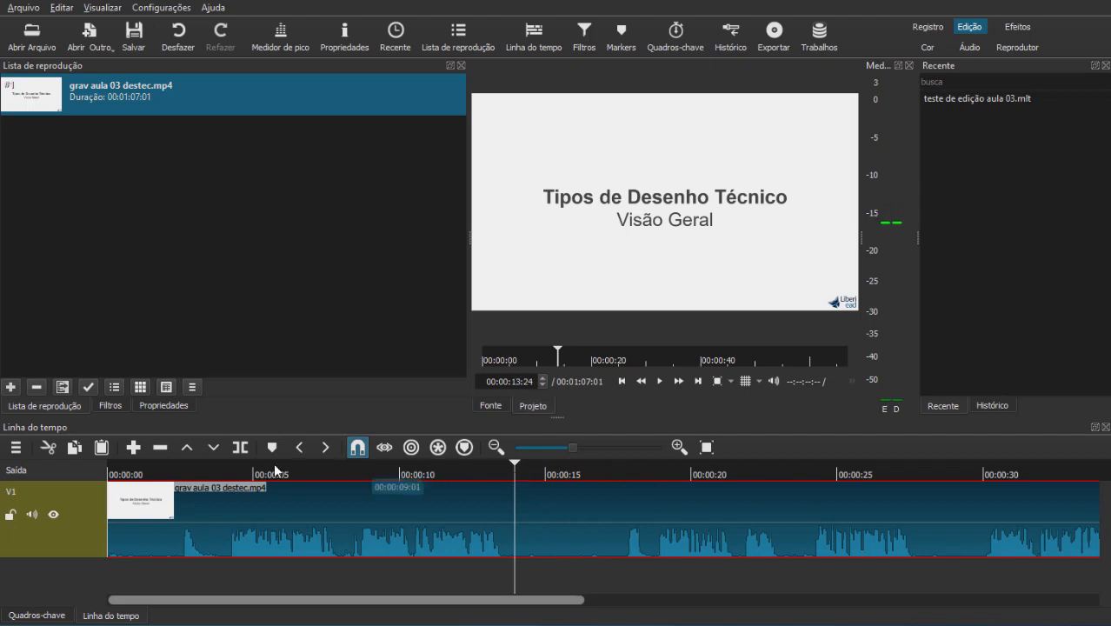
# Split the timeline clip at 00:00:03:24, just before the first long spoken passage
pyautogui.click(221, 471)
pyautogui.moveTo(222, 471); pyautogui.dragTo(223, 467)
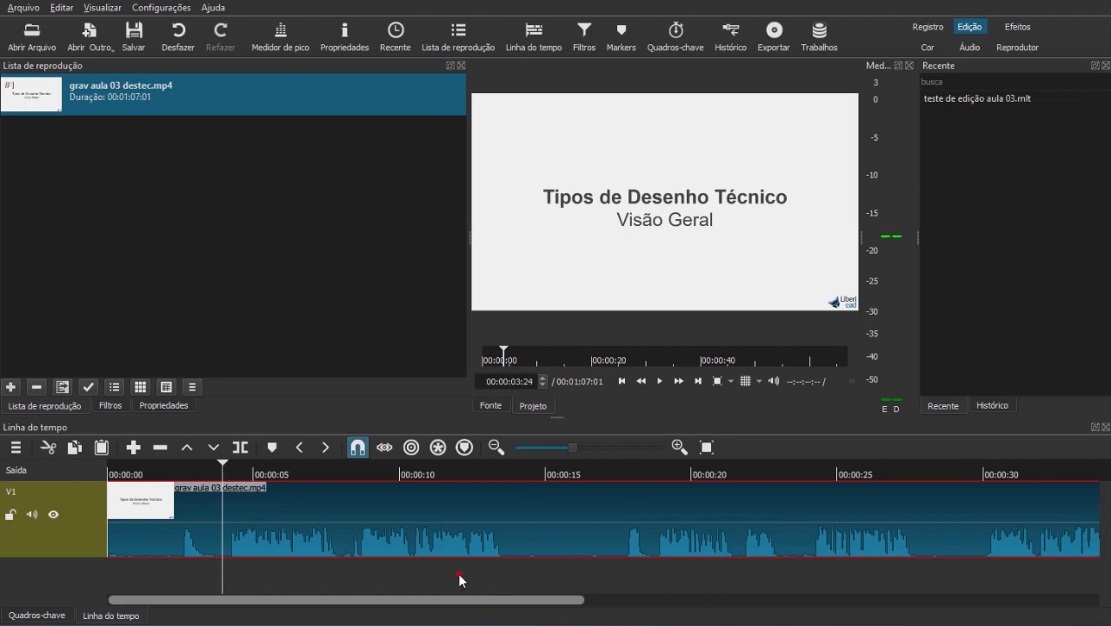
pyautogui.click(219, 472)
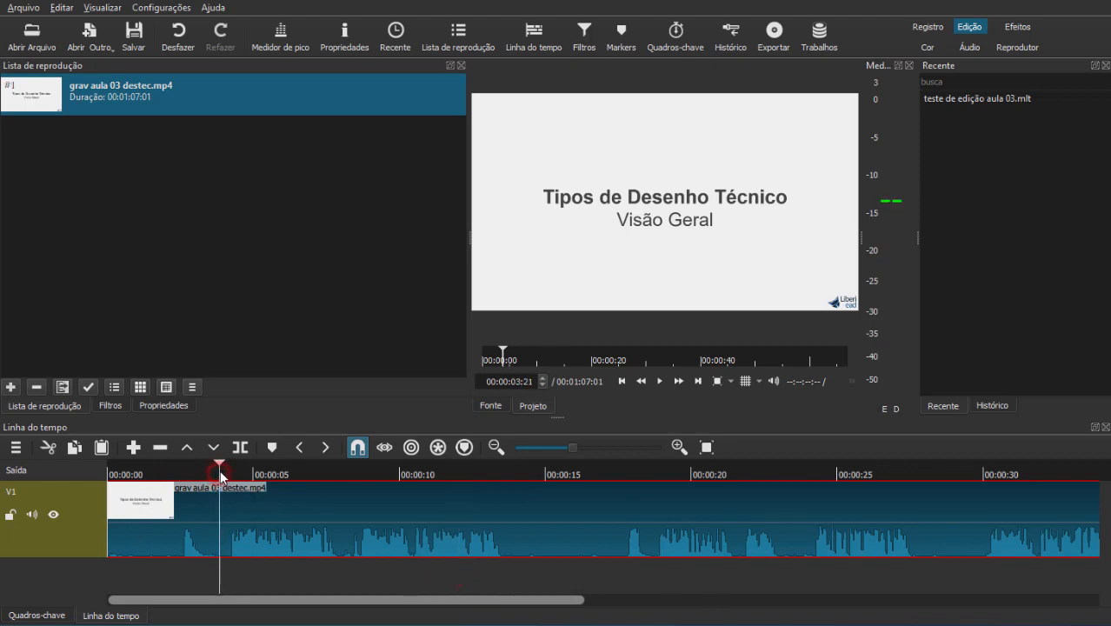
pyautogui.moveTo(221, 474); pyautogui.dragTo(223, 470)
pyautogui.click(222, 470)
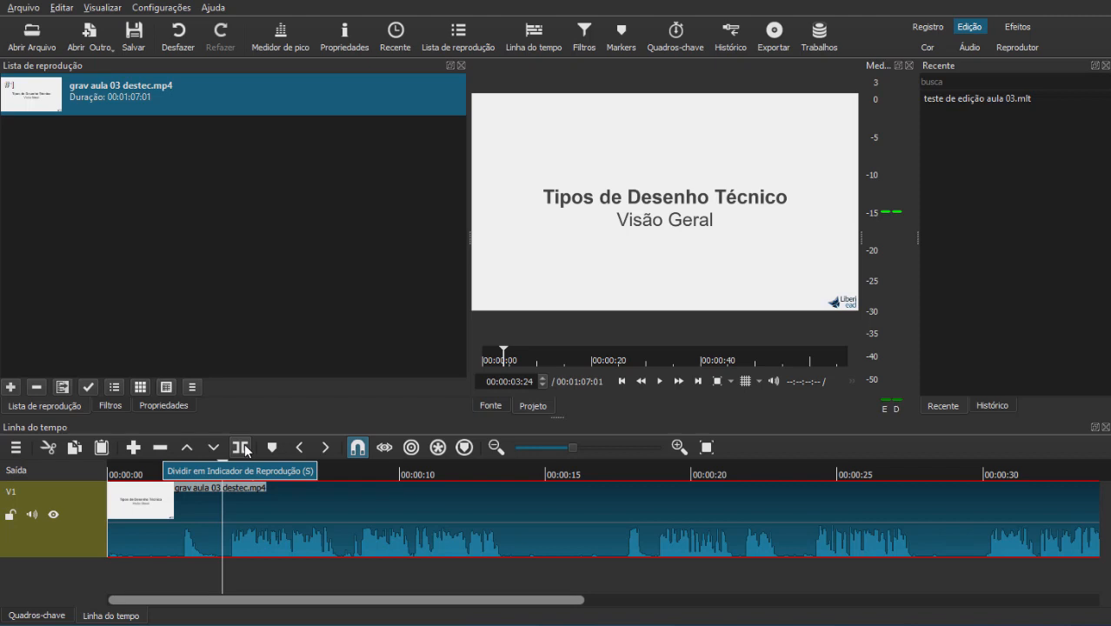
pyautogui.press('s')
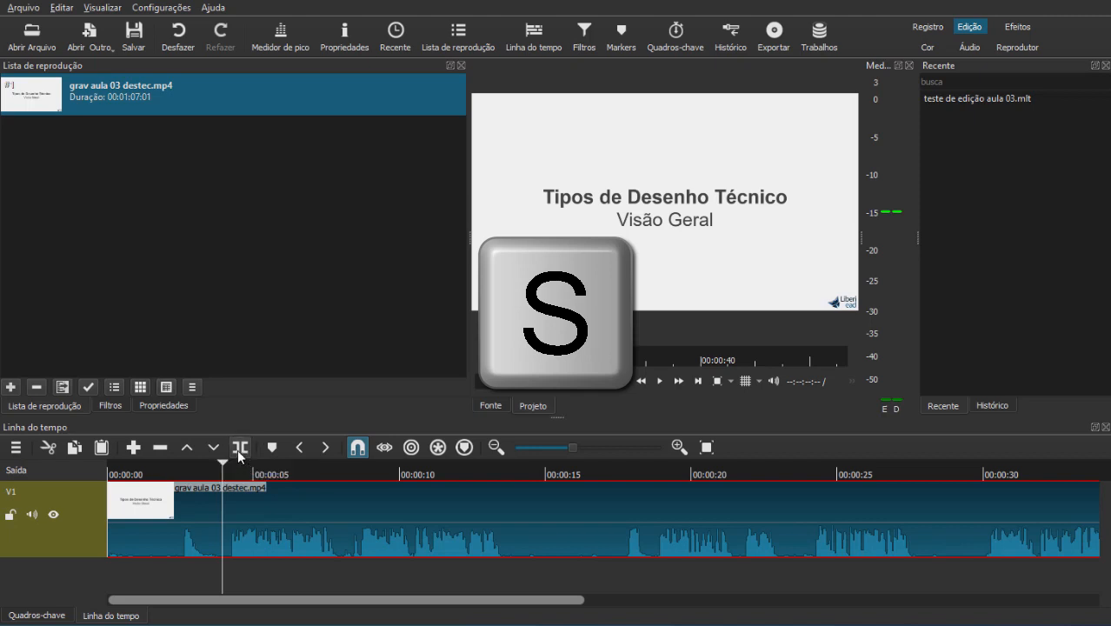
# Select each of the two clip pieces in turn and shift the longer one about 8 frames away from the cut
pyautogui.click(245, 506)
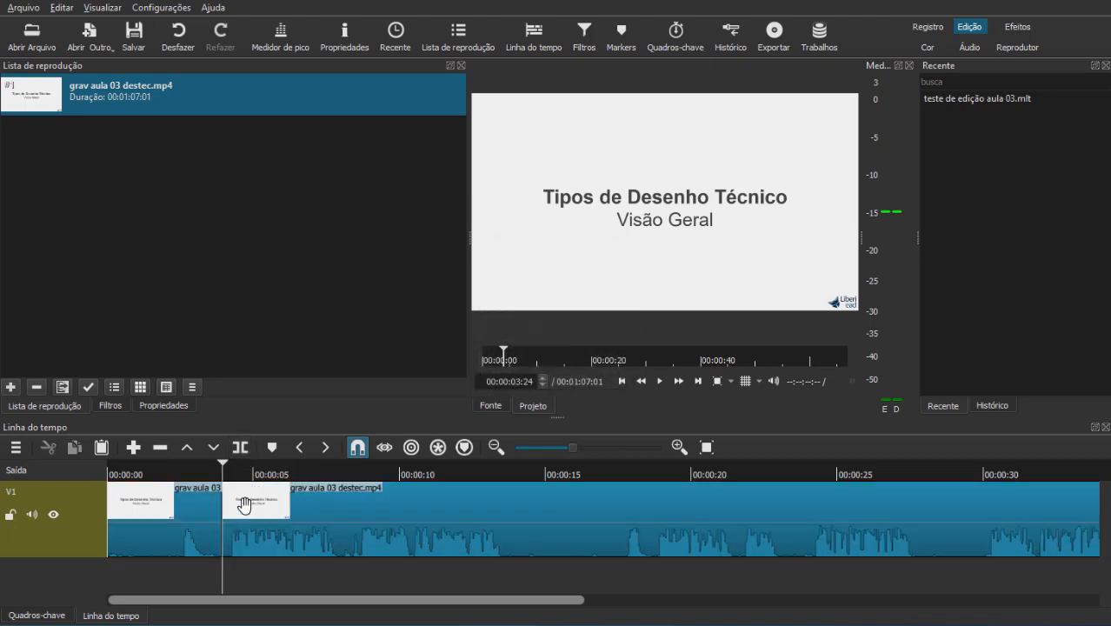
pyautogui.click(165, 577)
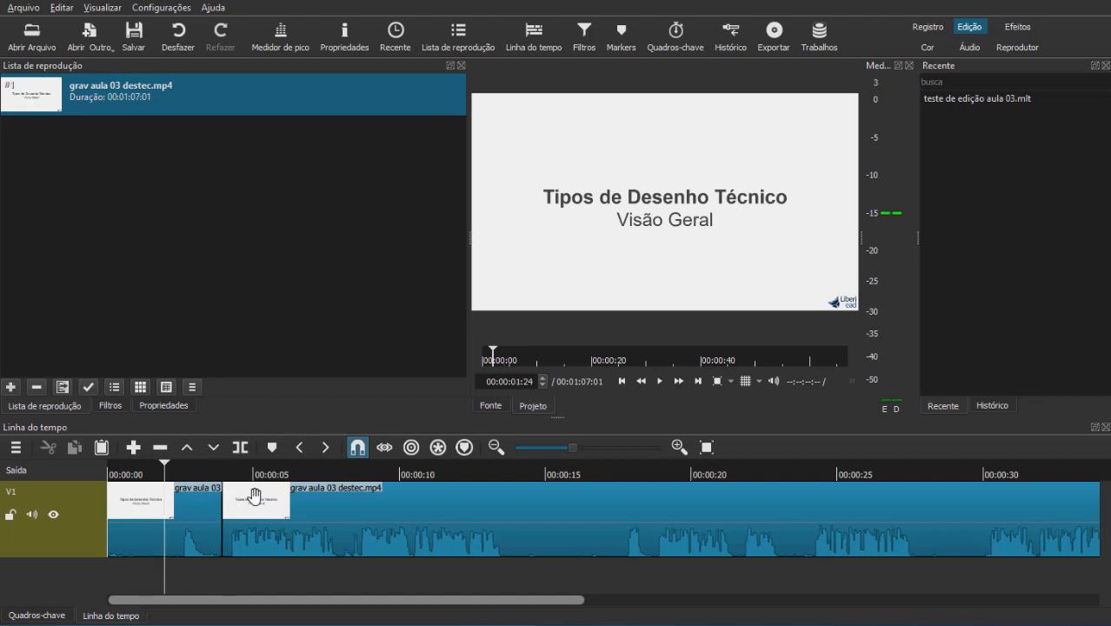
pyautogui.click(205, 509)
pyautogui.click(307, 509)
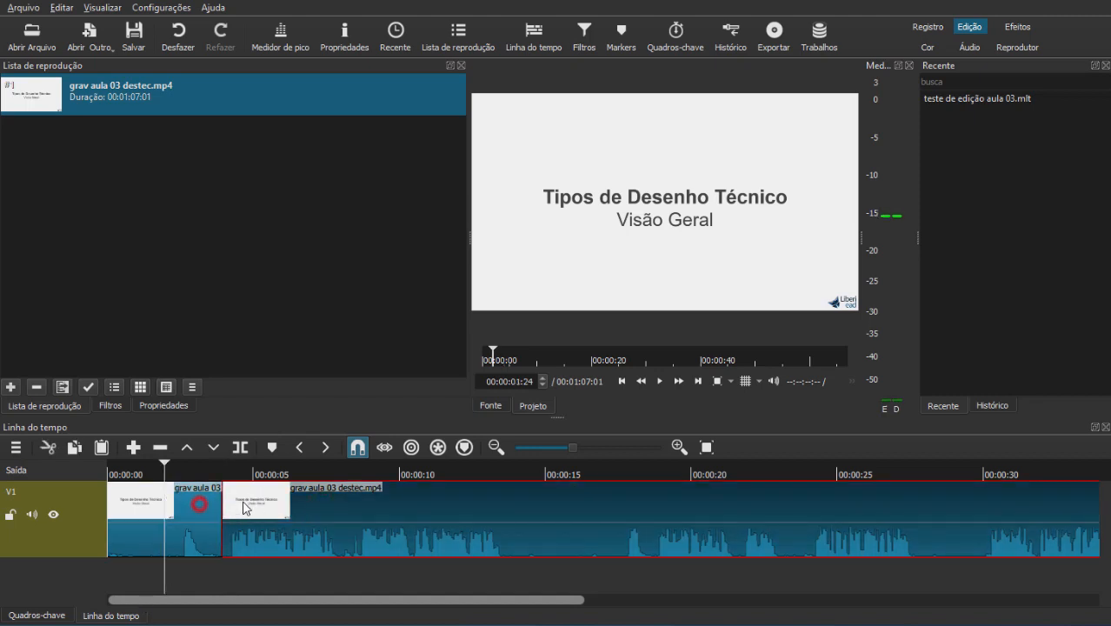
pyautogui.click(334, 505)
pyautogui.click(199, 506)
pyautogui.click(334, 505)
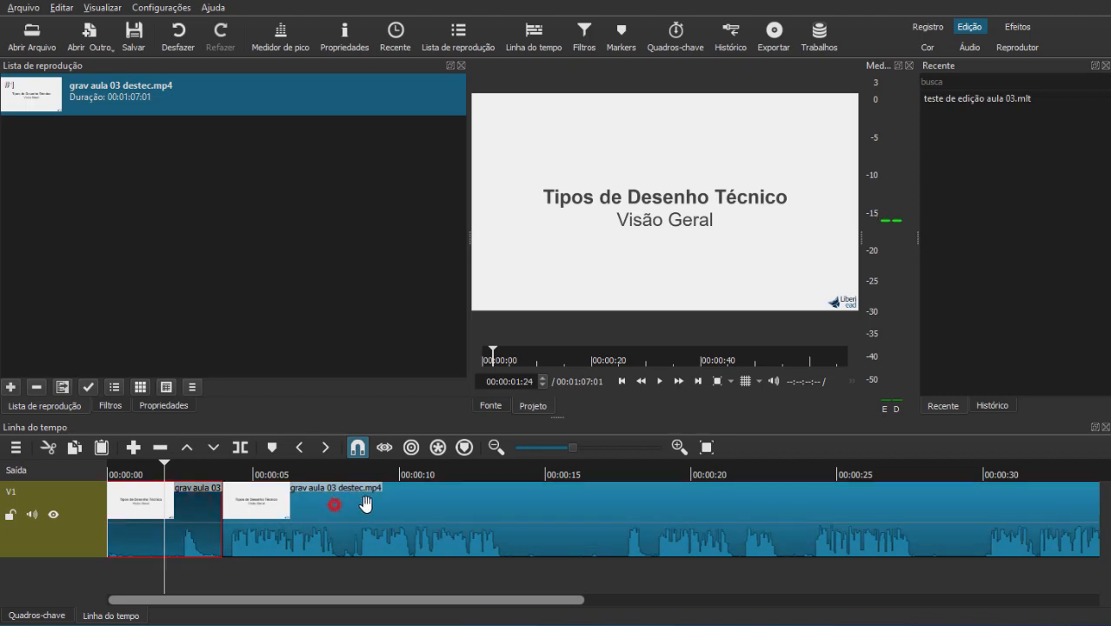
pyautogui.moveTo(365, 504); pyautogui.dragTo(383, 502)
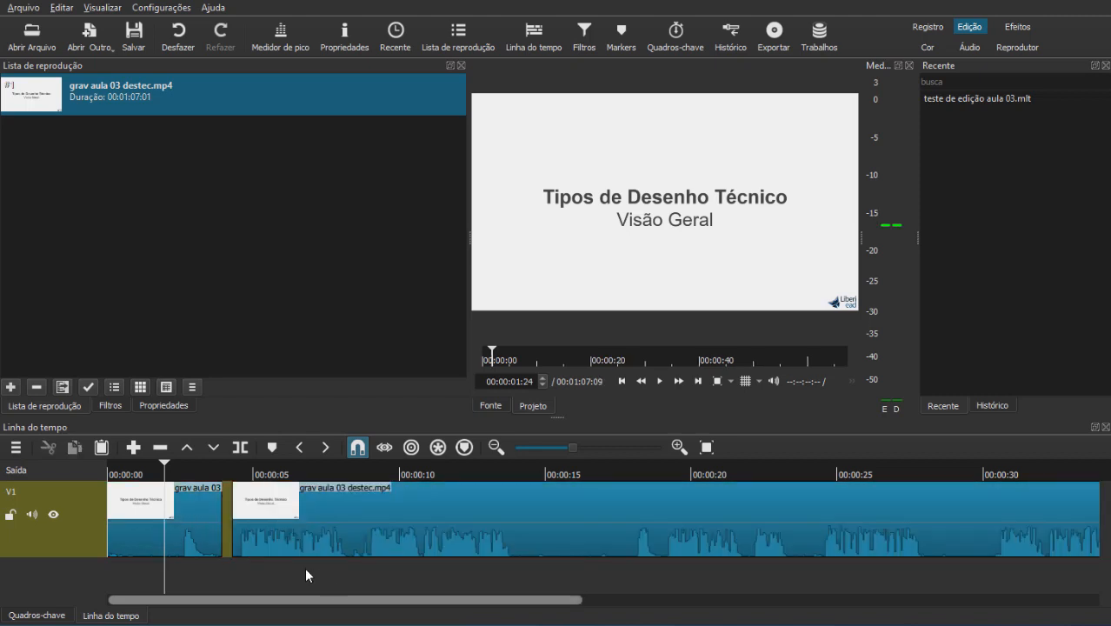
# Delete the short opening piece and move the remaining clip to the start of the timeline
pyautogui.click(198, 506)
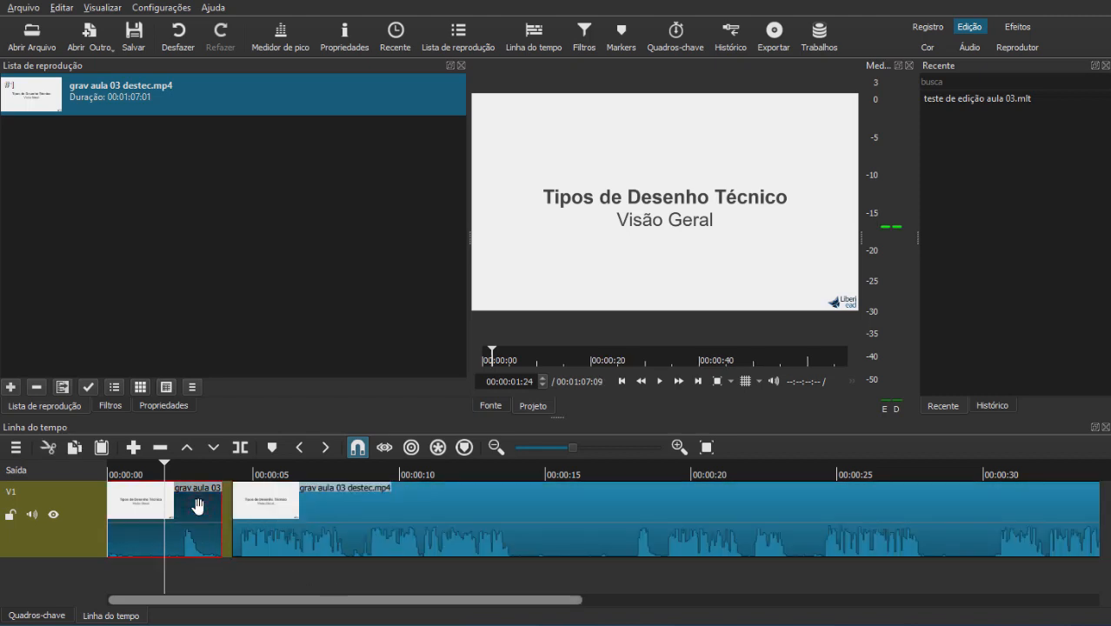
pyautogui.press('Delete')
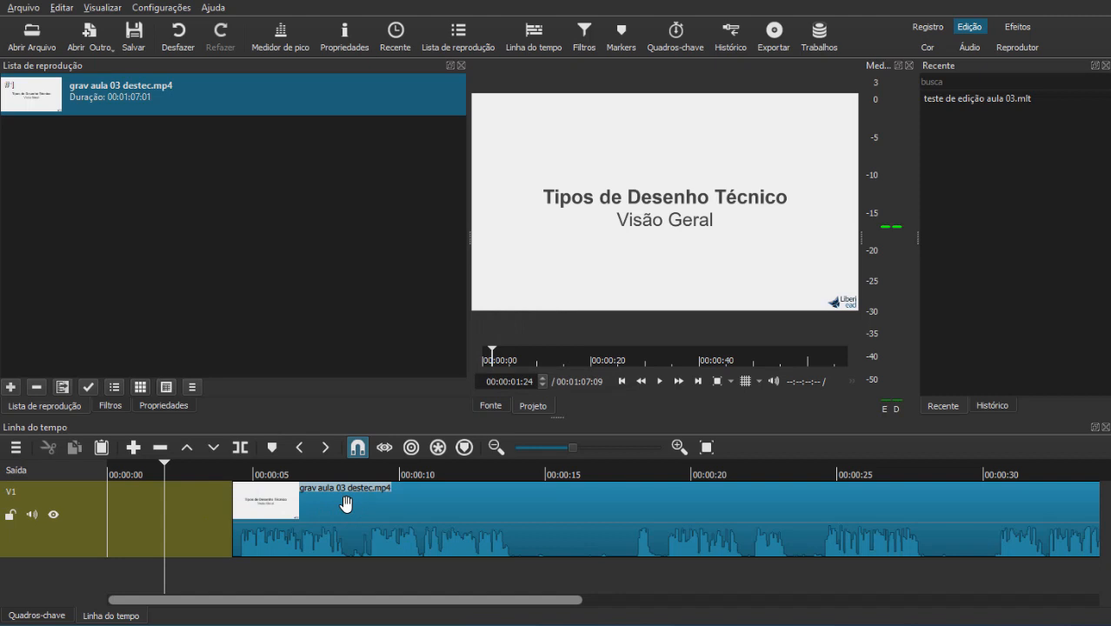
pyautogui.moveTo(346, 504); pyautogui.dragTo(222, 508)
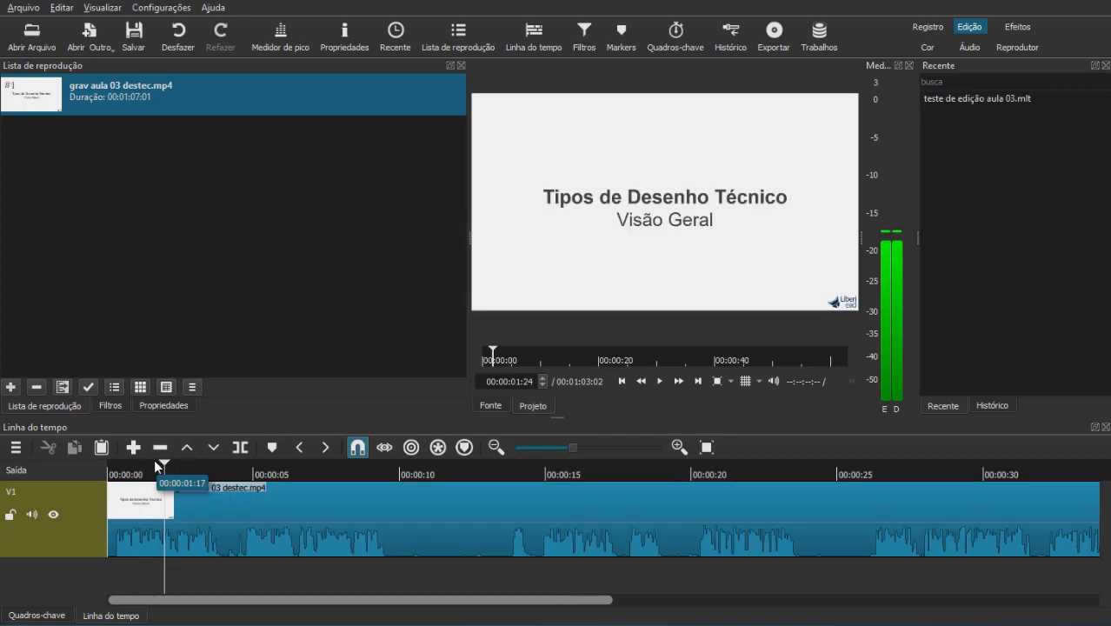
# Preview the trimmed clip from its beginning to about 00:00:05:06
pyautogui.moveTo(153, 461); pyautogui.dragTo(97, 462)
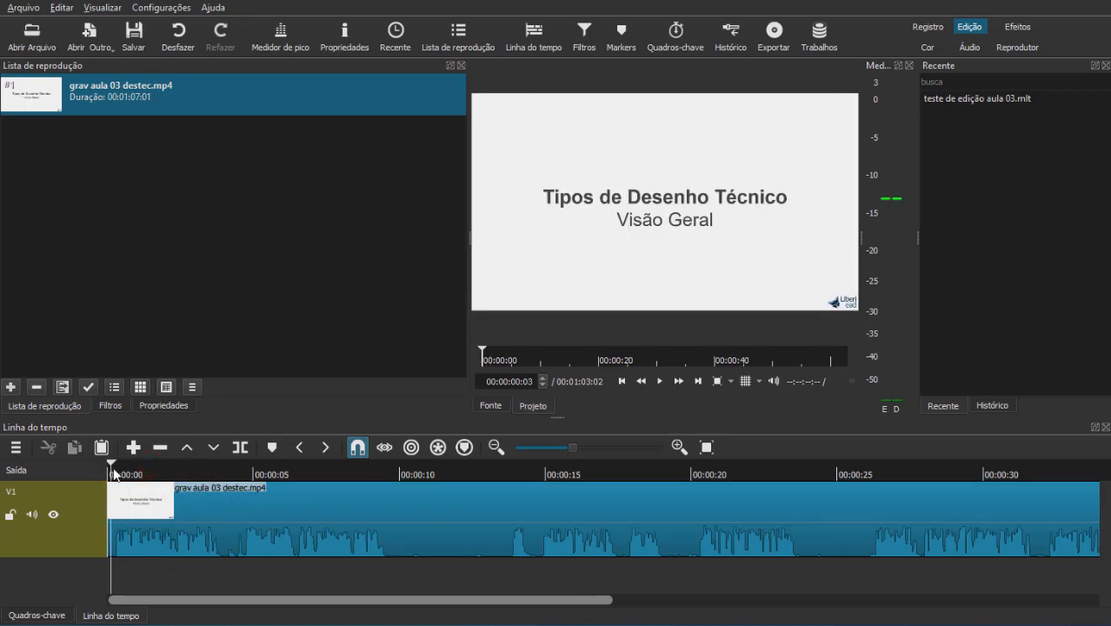
pyautogui.click(110, 463)
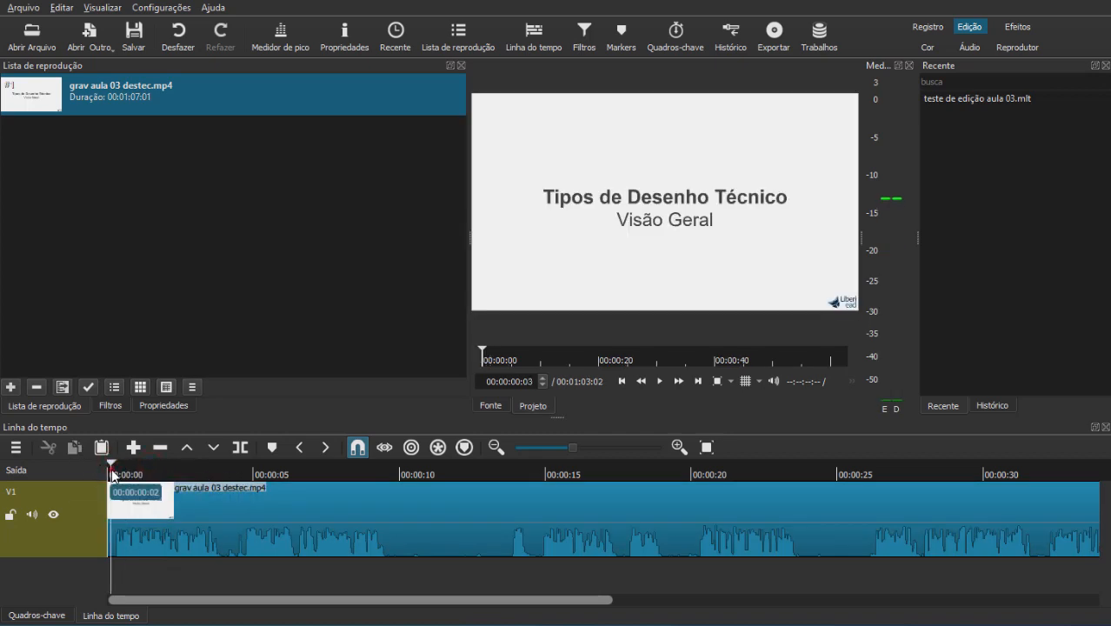
pyautogui.click(114, 472)
pyautogui.click(111, 474)
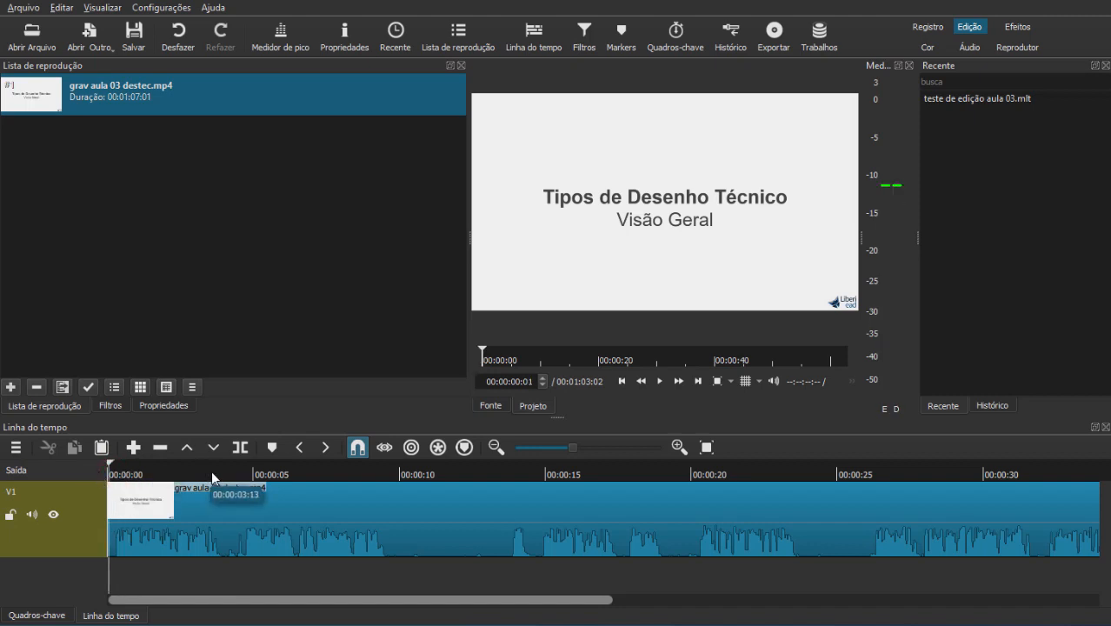
pyautogui.click(658, 382)
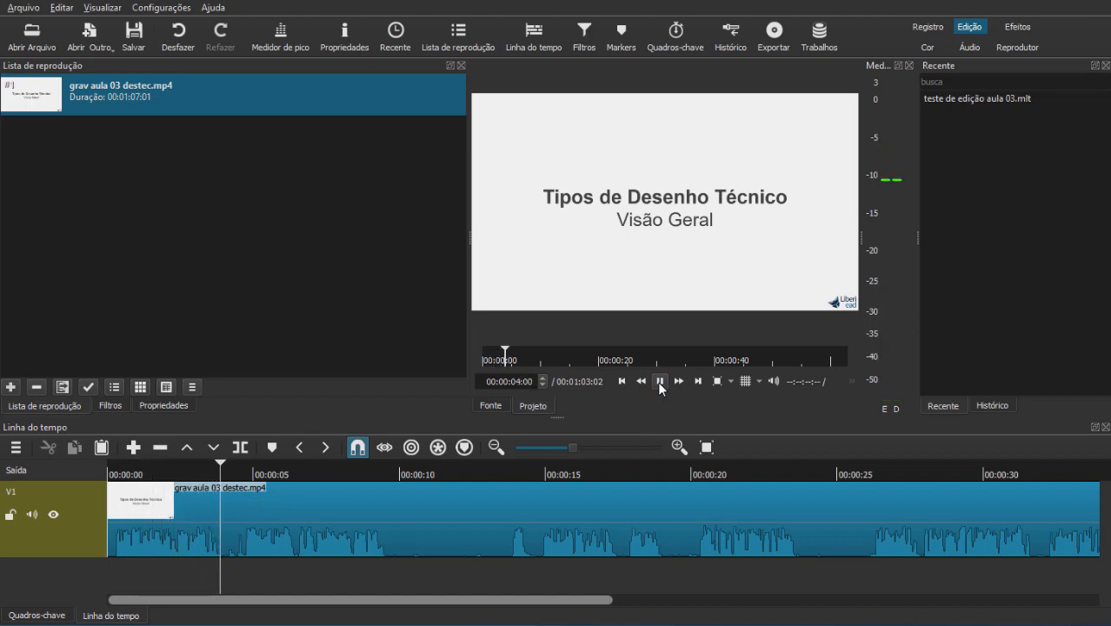
pyautogui.click(658, 381)
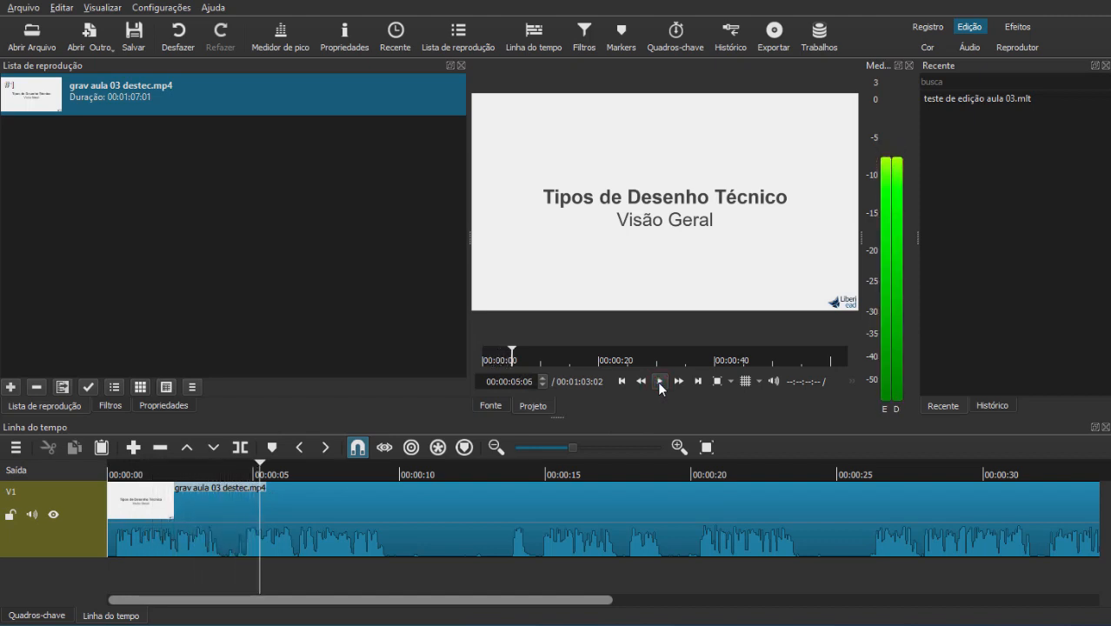
# Replay the end of the first spoken passage from 00:00:02:18 to 00:00:03:22
pyautogui.click(237, 572)
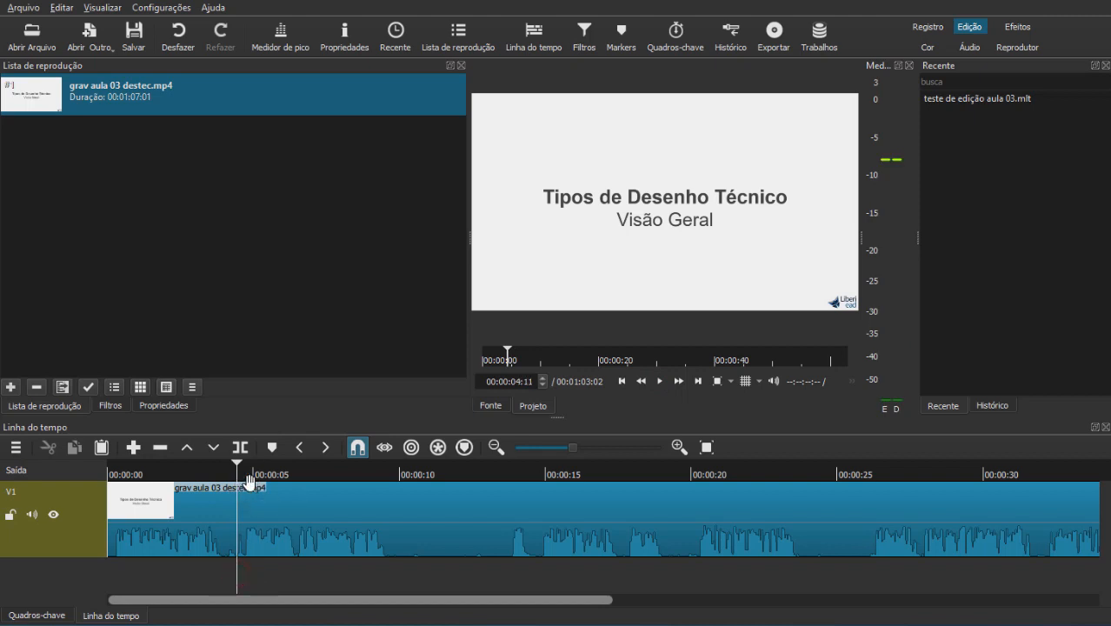
pyautogui.click(189, 474)
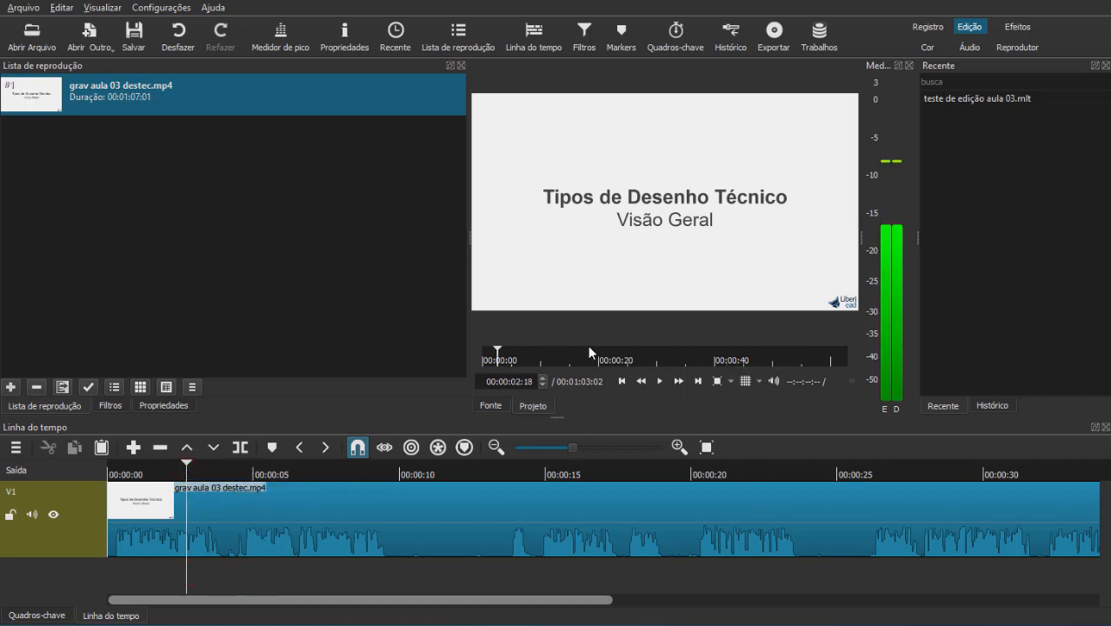
pyautogui.click(658, 383)
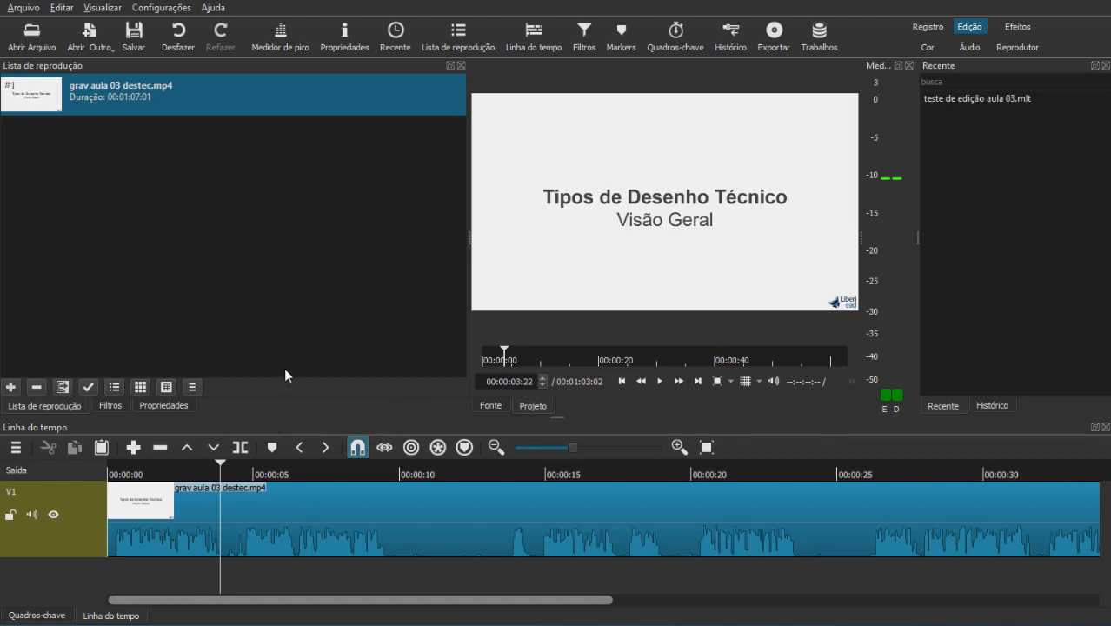
# Add the Ganho / Volume audio filter to the timeline clip, searching the filters for "volu"
pyautogui.click(290, 509)
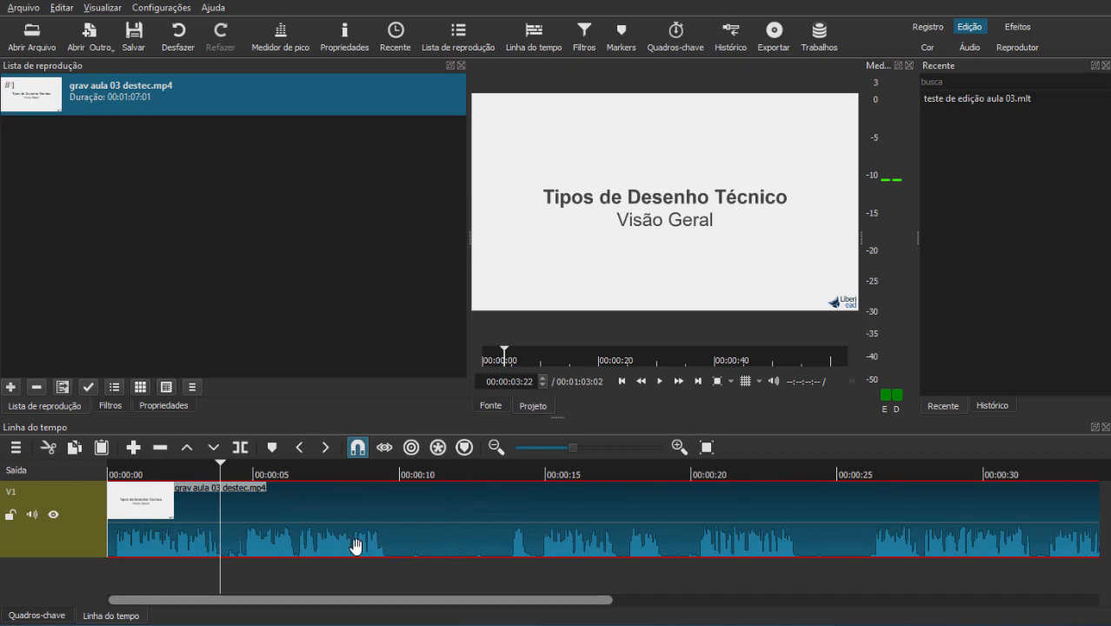
pyautogui.click(109, 406)
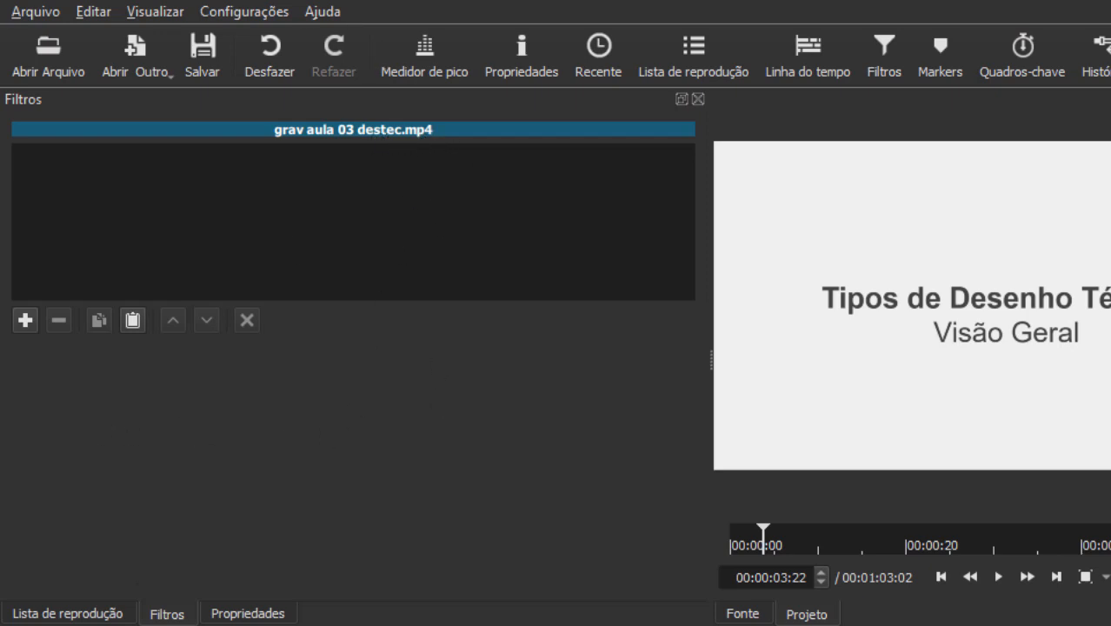
pyautogui.click(27, 320)
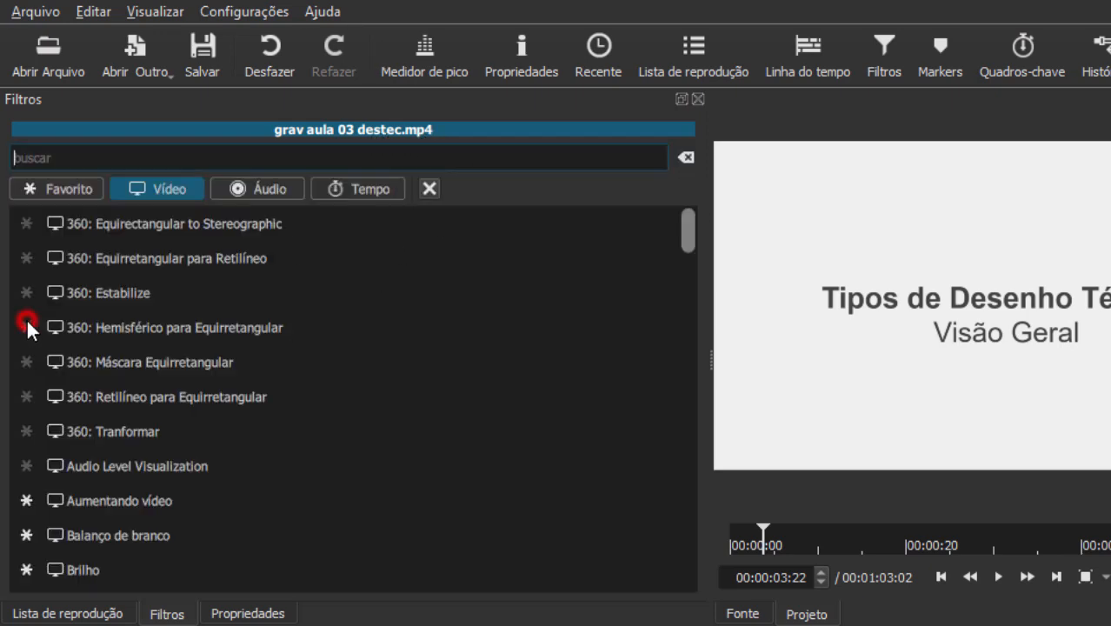
pyautogui.click(284, 189)
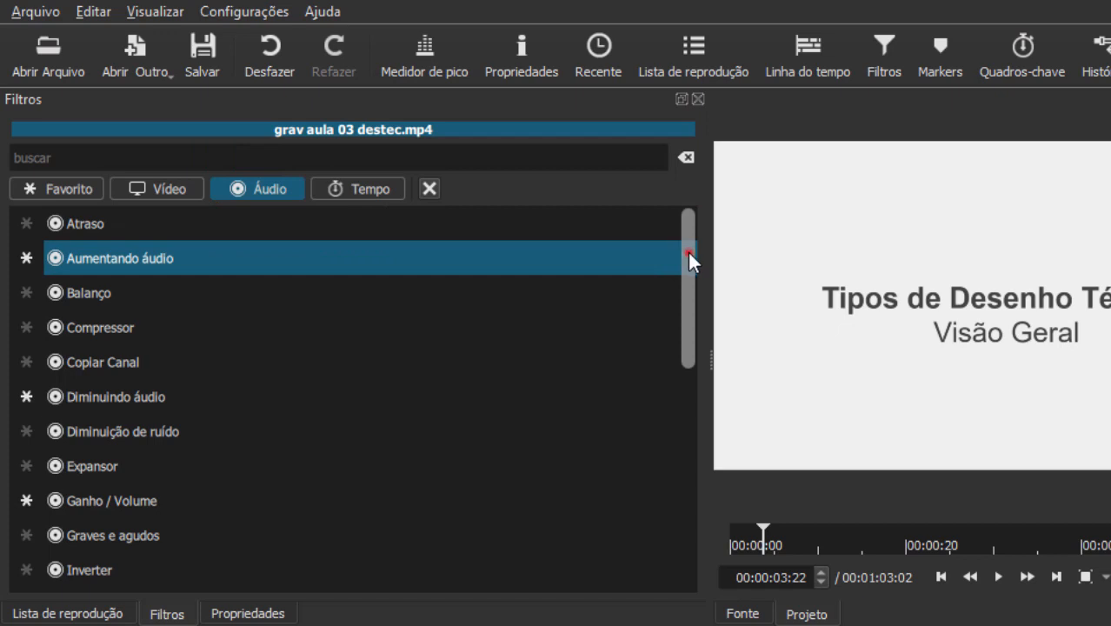
pyautogui.moveTo(688, 251); pyautogui.dragTo(687, 314)
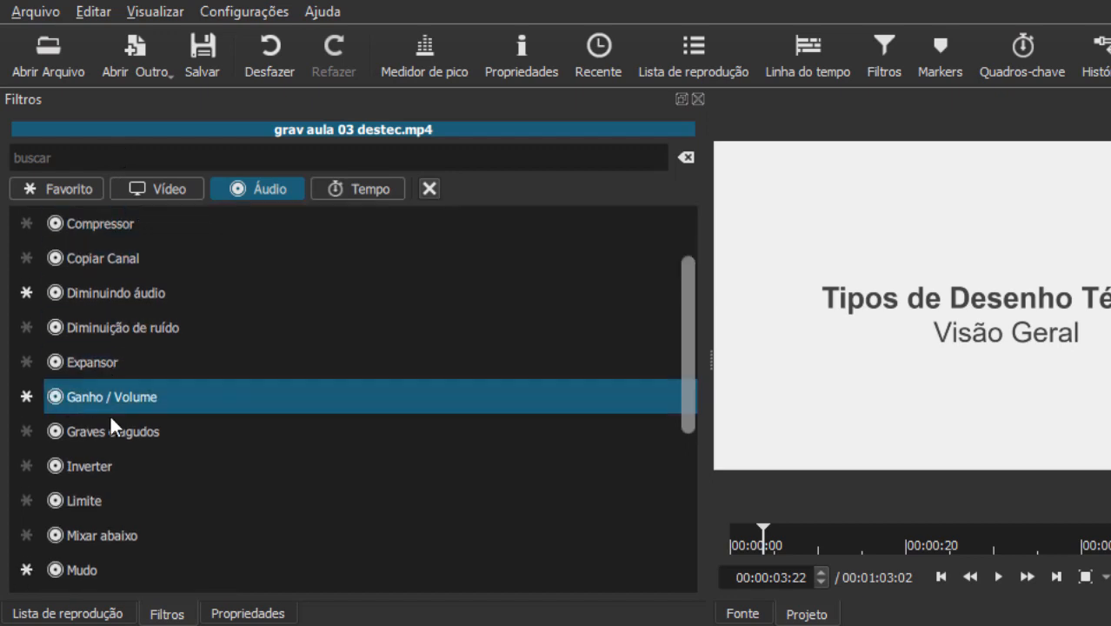
pyautogui.click(63, 163)
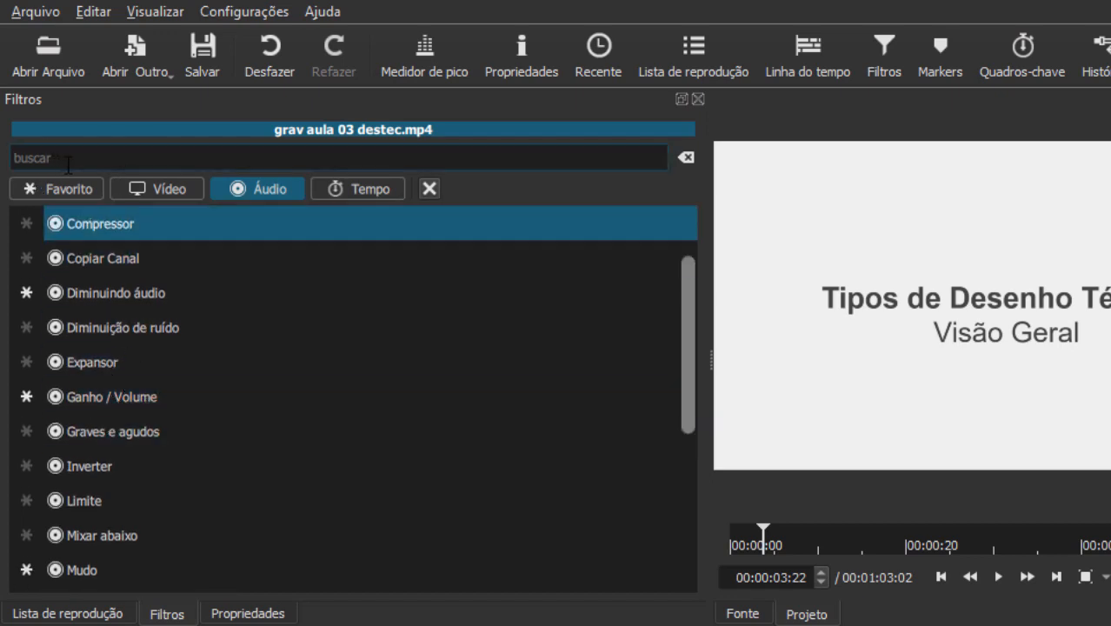
pyautogui.write('volu')
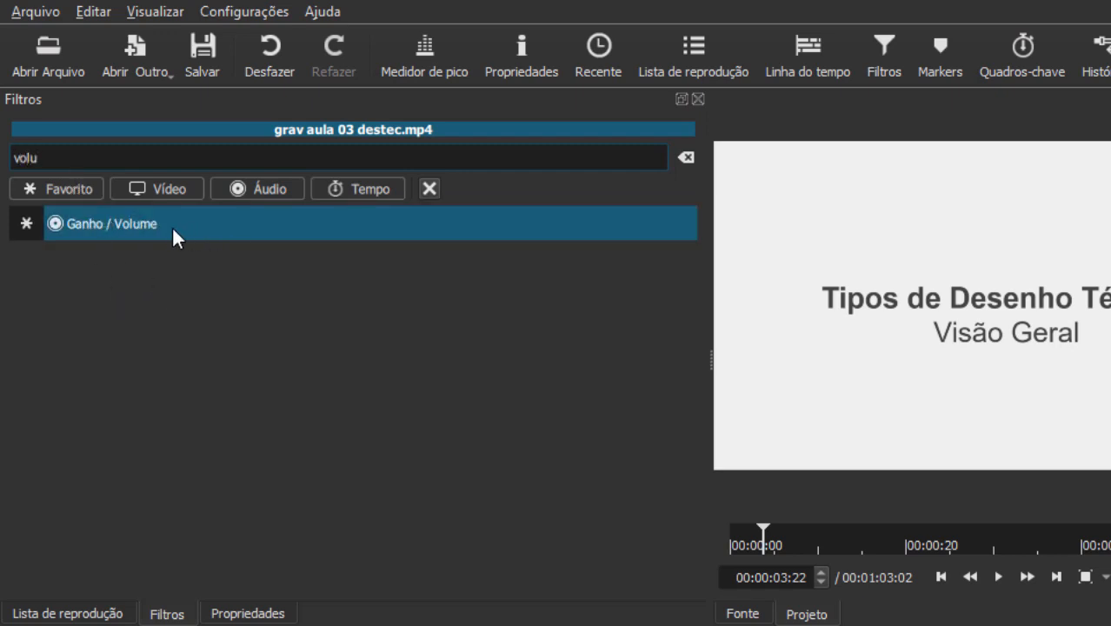
pyautogui.doubleClick(37, 158)
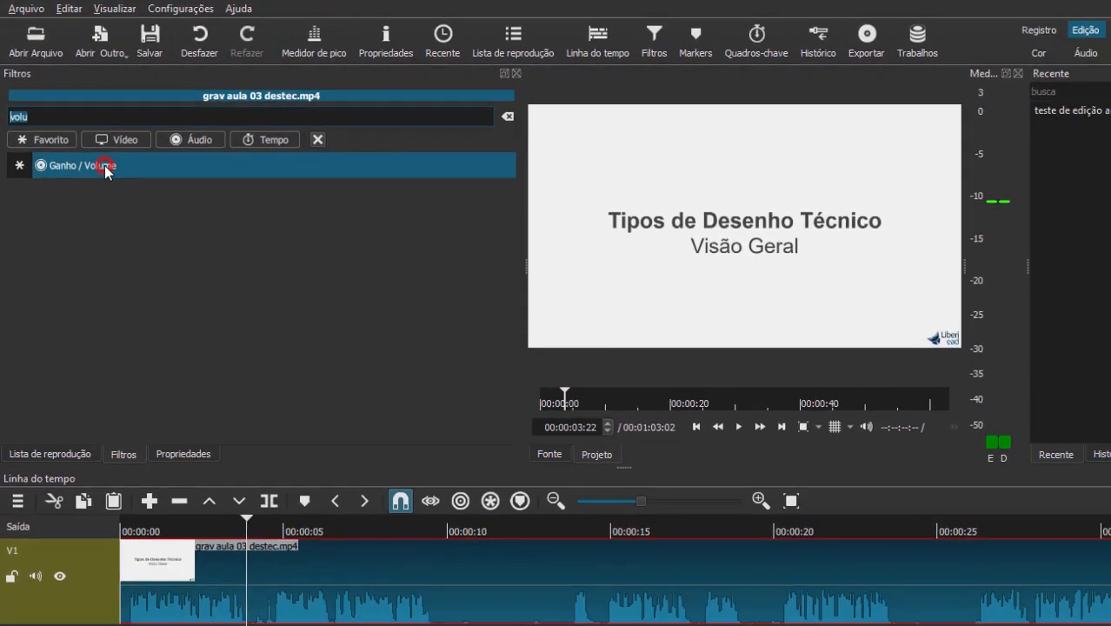
pyautogui.click(148, 224)
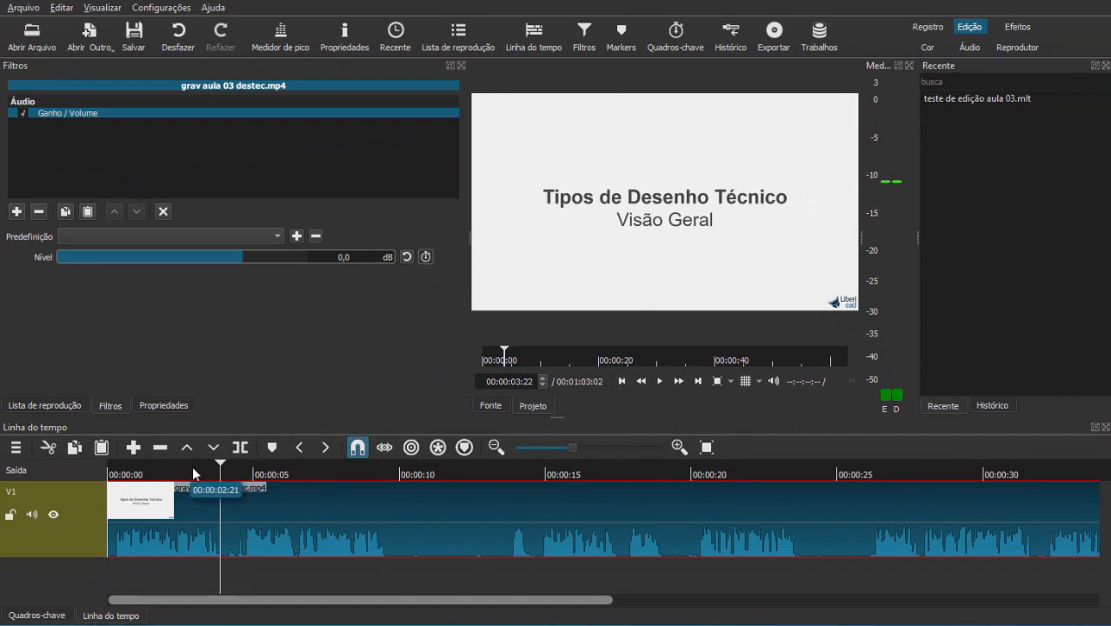
# Lower the clip's gain level to -11.0 dB while playing its opening, and replay it from 00:00:00:18
pyautogui.click(130, 472)
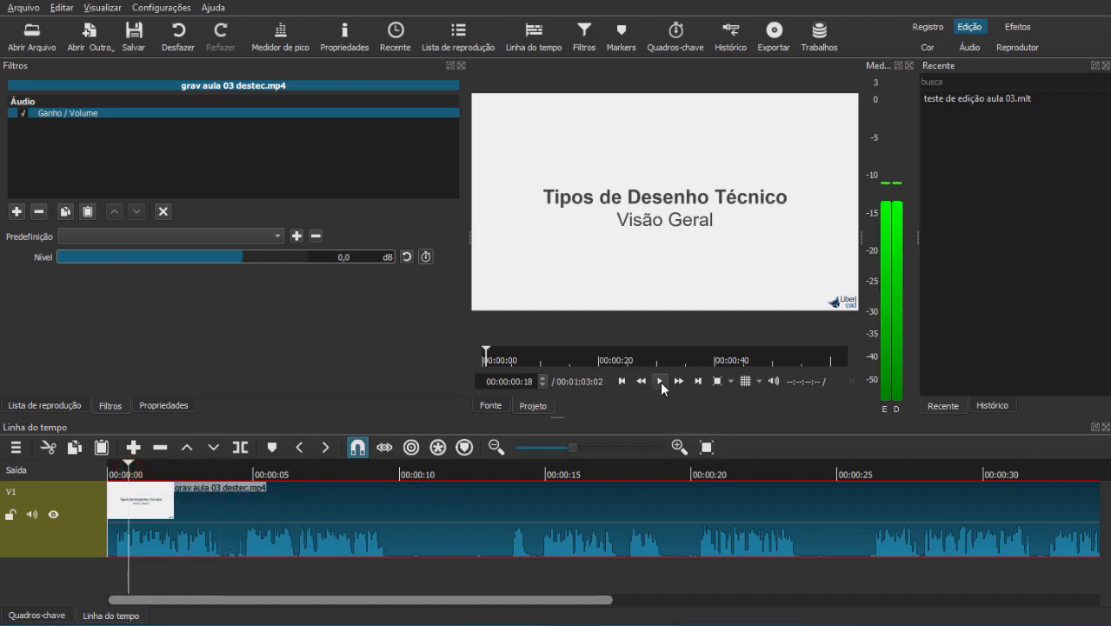
pyautogui.click(661, 381)
pyautogui.moveTo(242, 258); pyautogui.dragTo(213, 258)
pyautogui.click(128, 474)
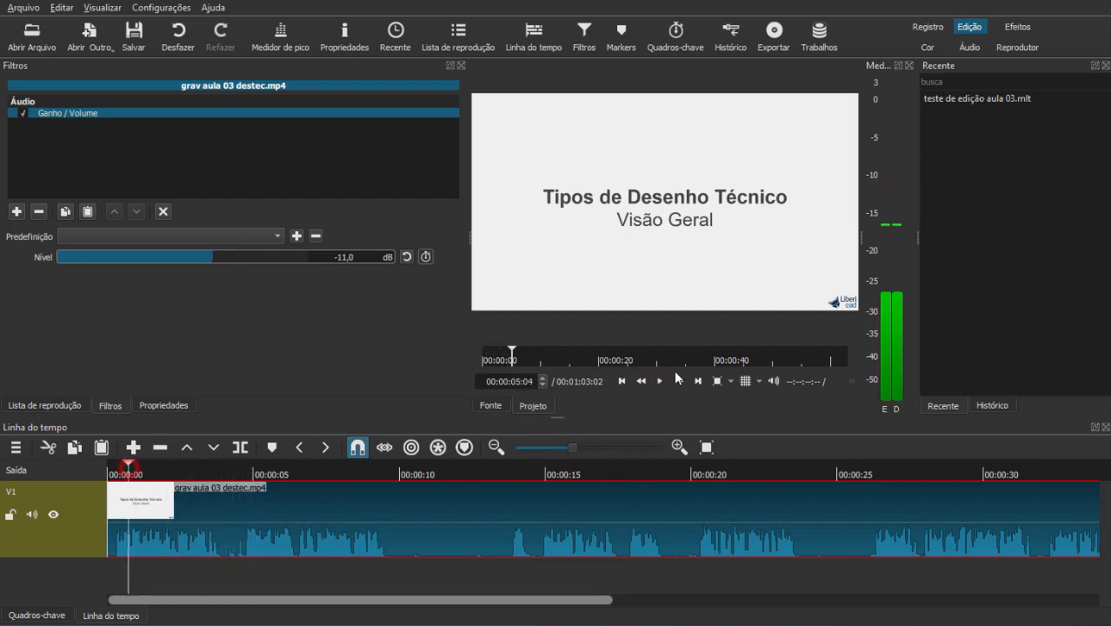
pyautogui.click(664, 383)
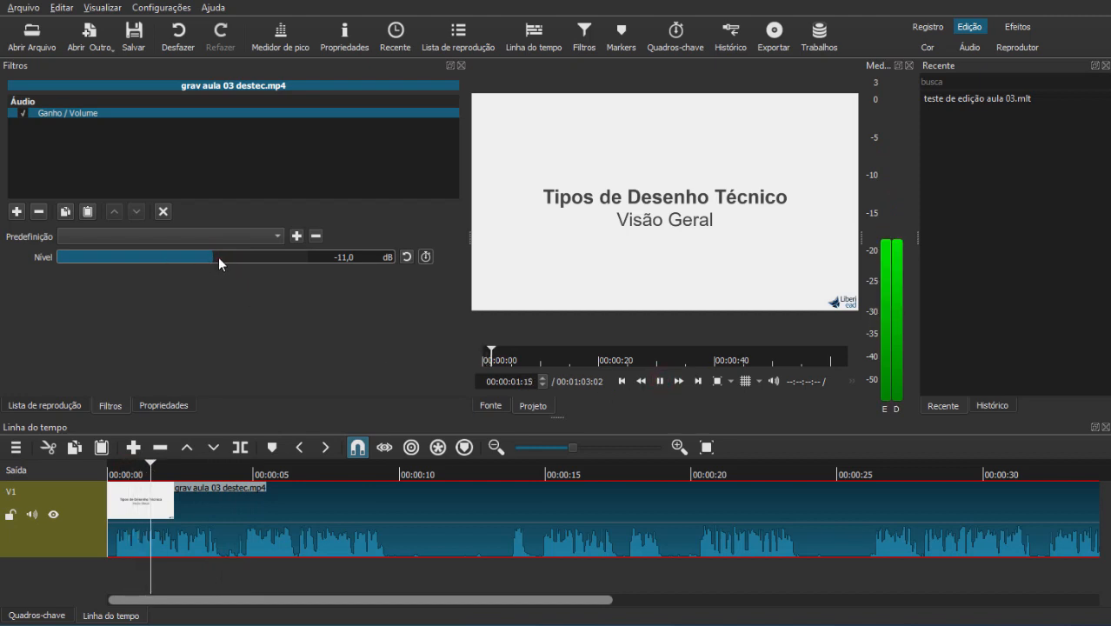
# Set the clip's gain level to -0.8 dB and replay the opening passage to about 00:00:03:01
pyautogui.moveTo(218, 256); pyautogui.dragTo(241, 265)
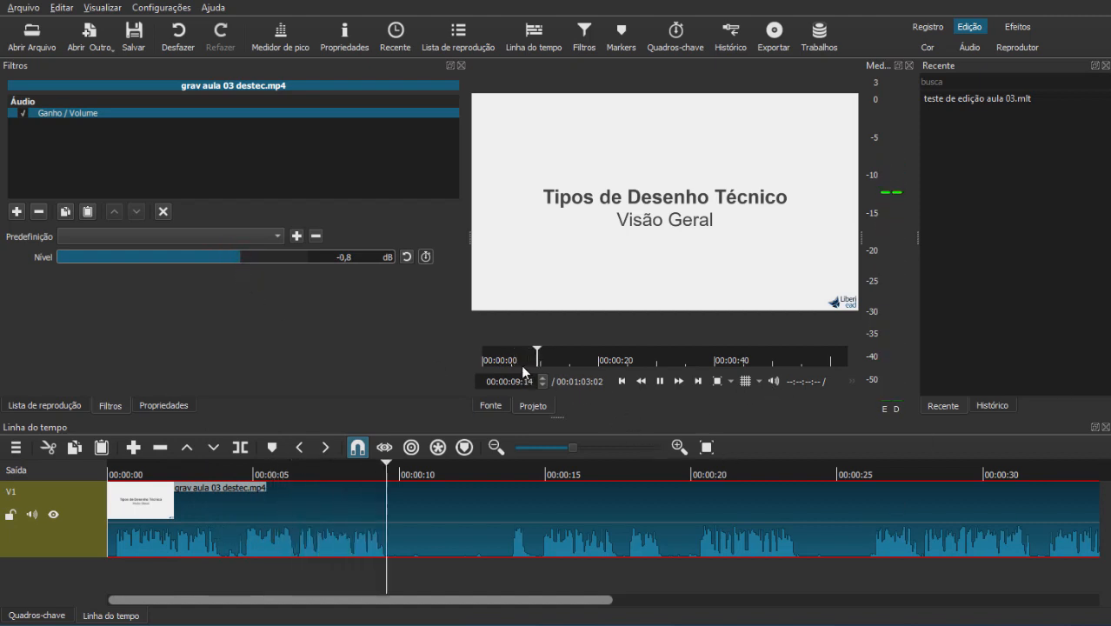
pyautogui.click(659, 380)
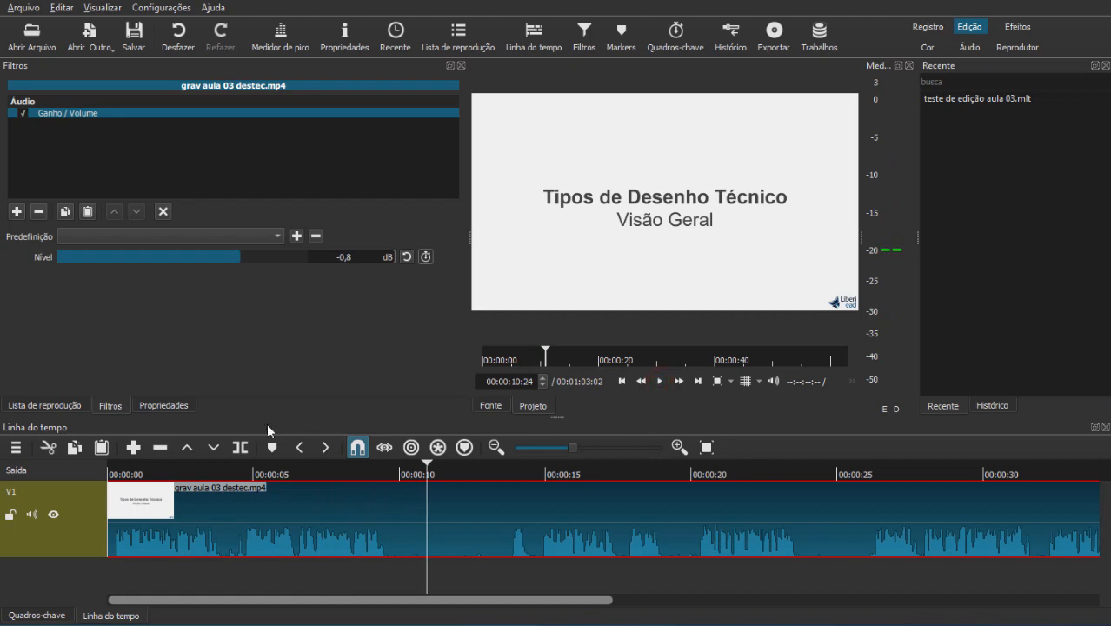
pyautogui.click(191, 471)
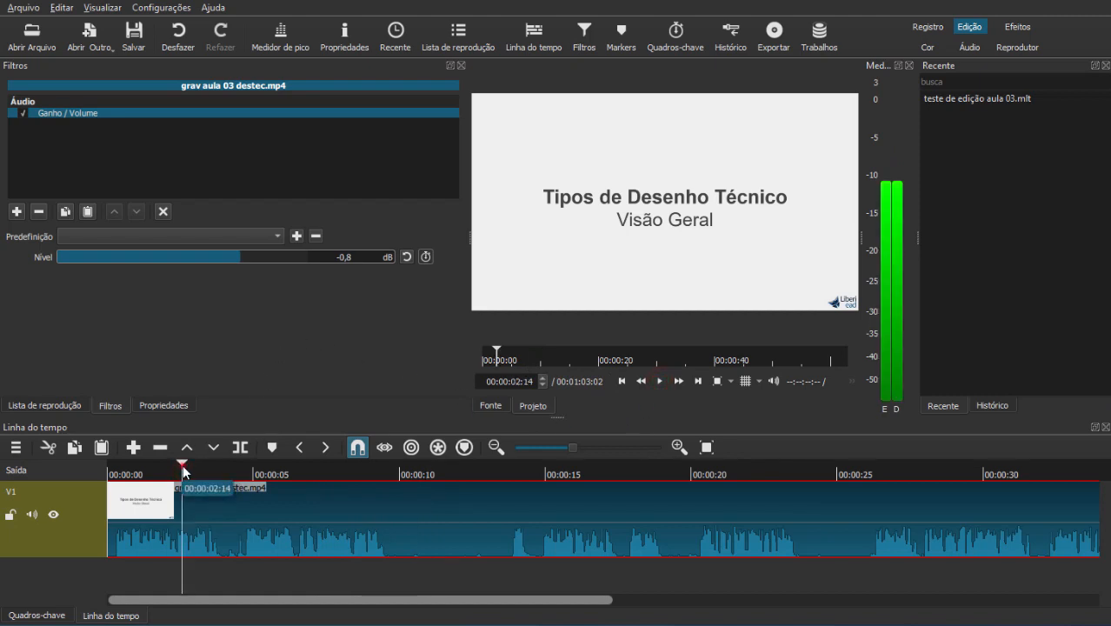
pyautogui.click(128, 470)
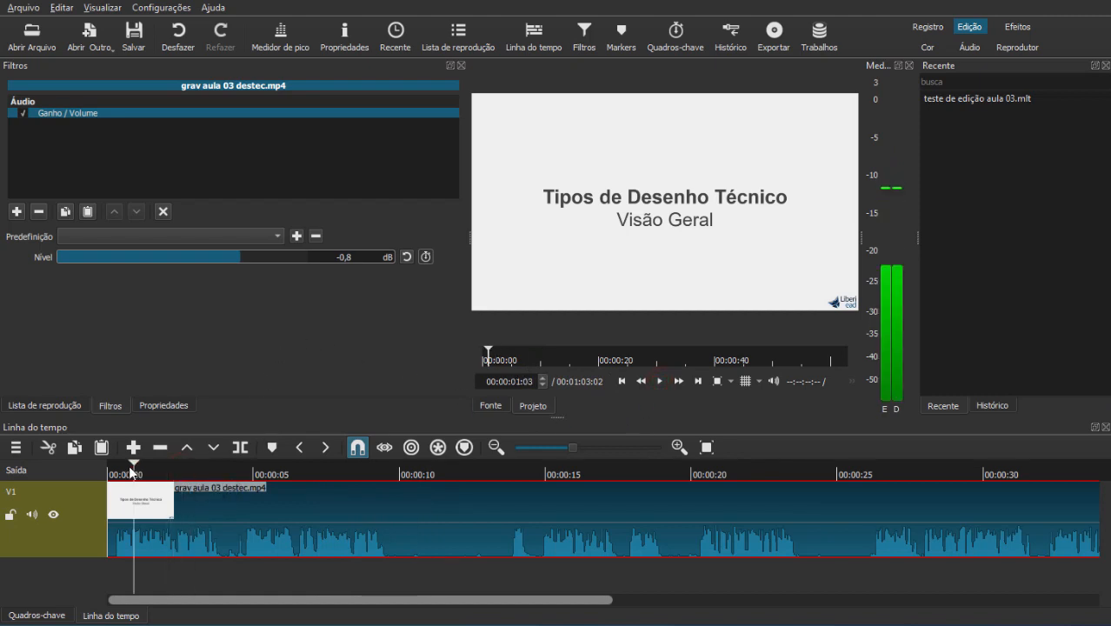
pyautogui.click(661, 383)
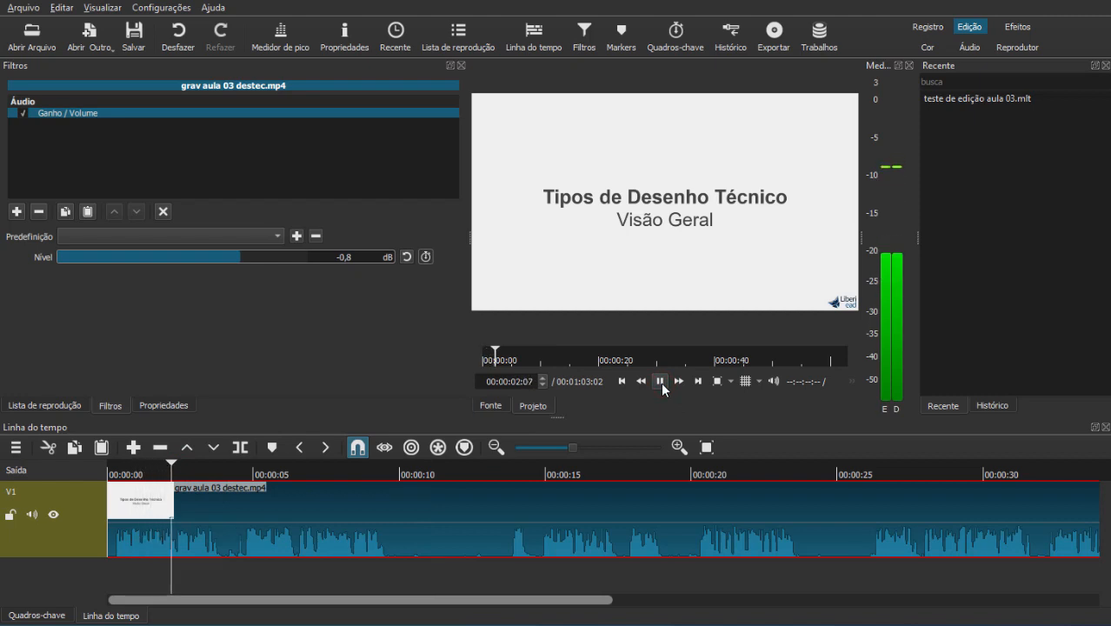
pyautogui.click(661, 382)
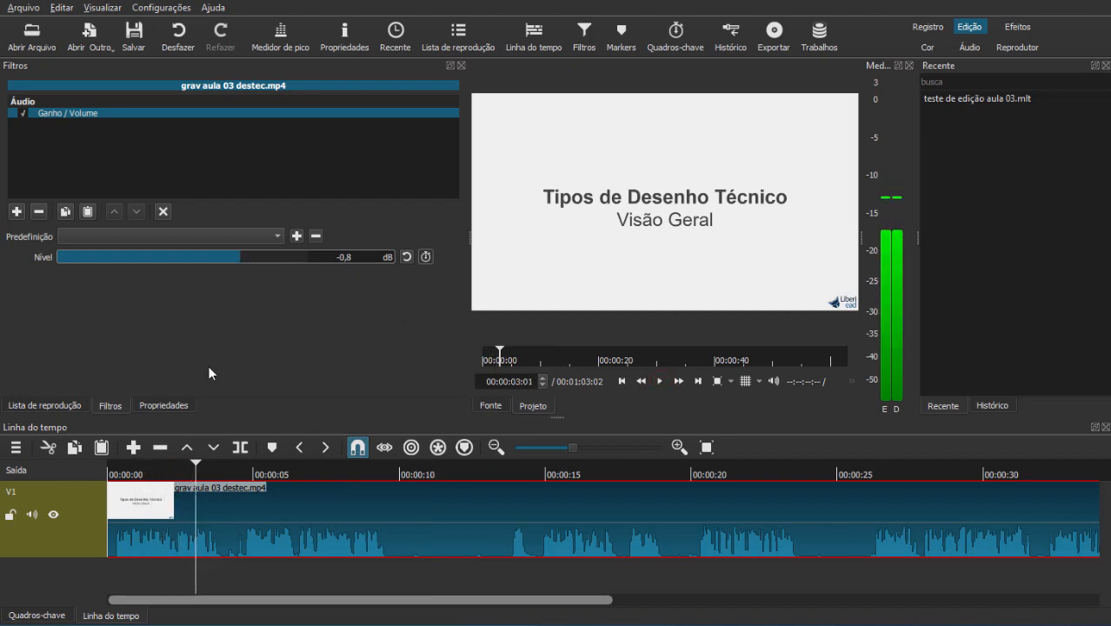
# Set the clip's gain level to -2.2 dB and replay the opening to about 00:00:02:04
pyautogui.click(122, 481)
pyautogui.click(236, 257)
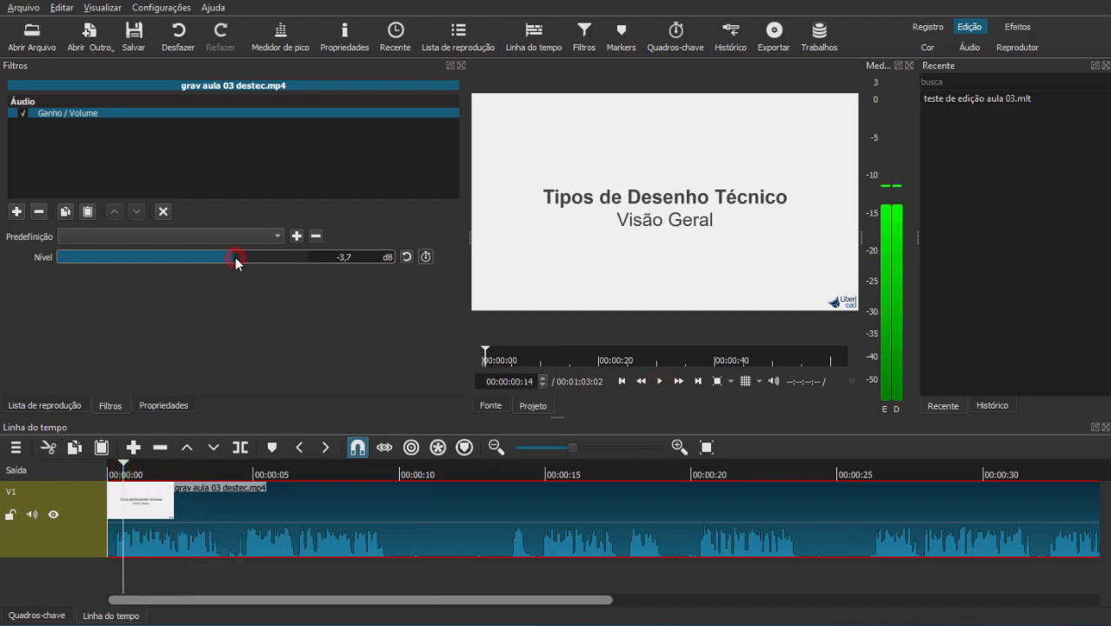
pyautogui.moveTo(238, 258); pyautogui.dragTo(240, 259)
pyautogui.click(663, 382)
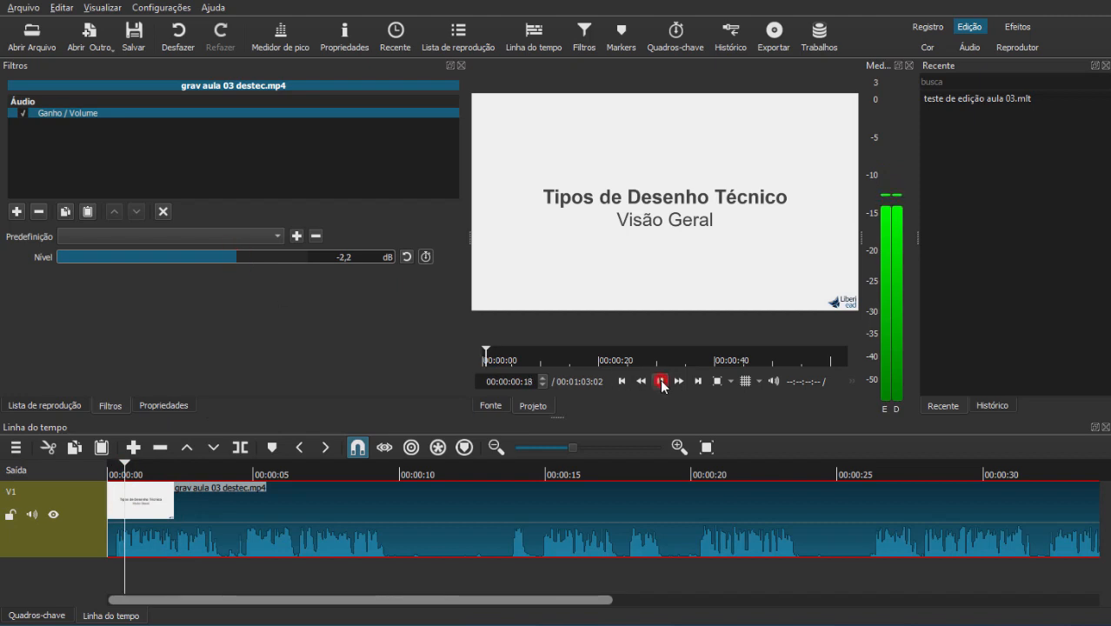
pyautogui.press('space')
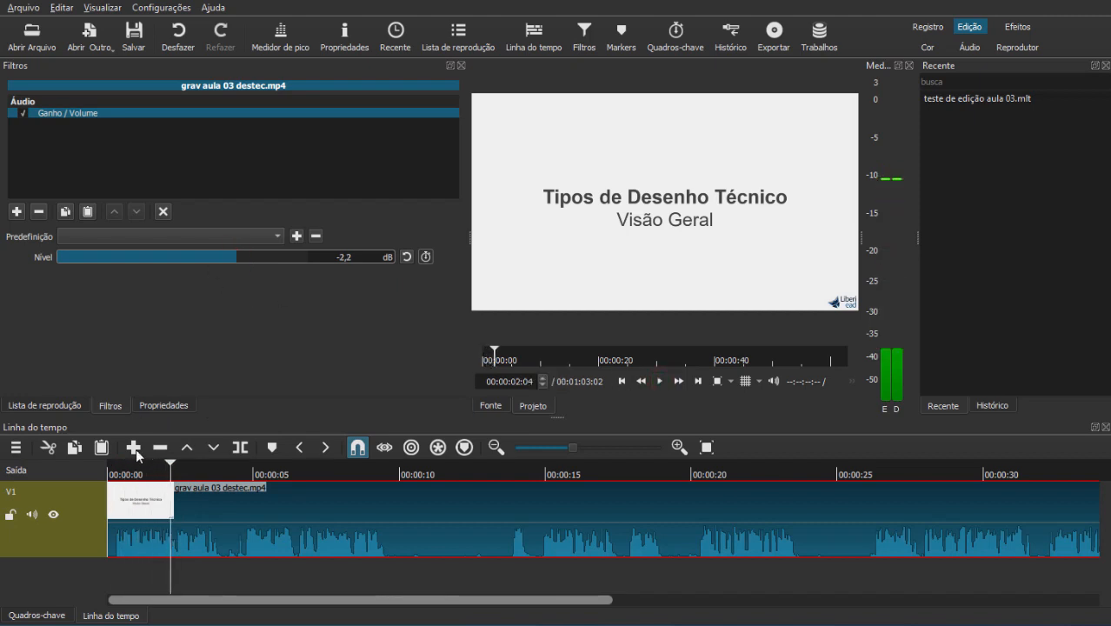
# Set the clip's gain level to -4.5 dB and play the opening from 00:00:00:18
pyautogui.click(129, 474)
pyautogui.moveTo(232, 257); pyautogui.dragTo(223, 256)
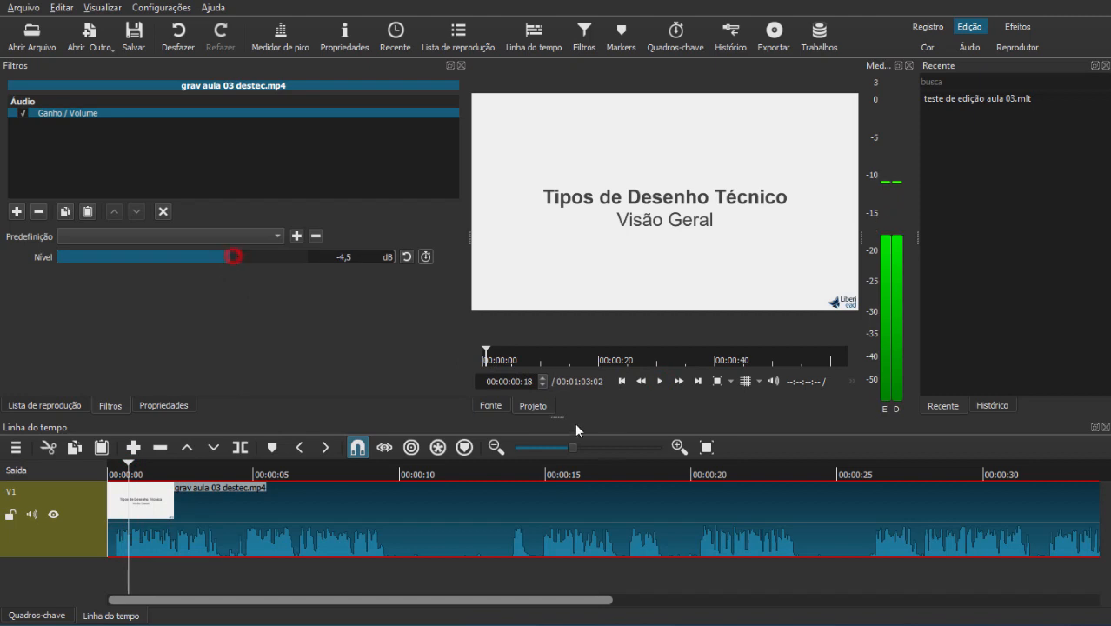
pyautogui.click(661, 383)
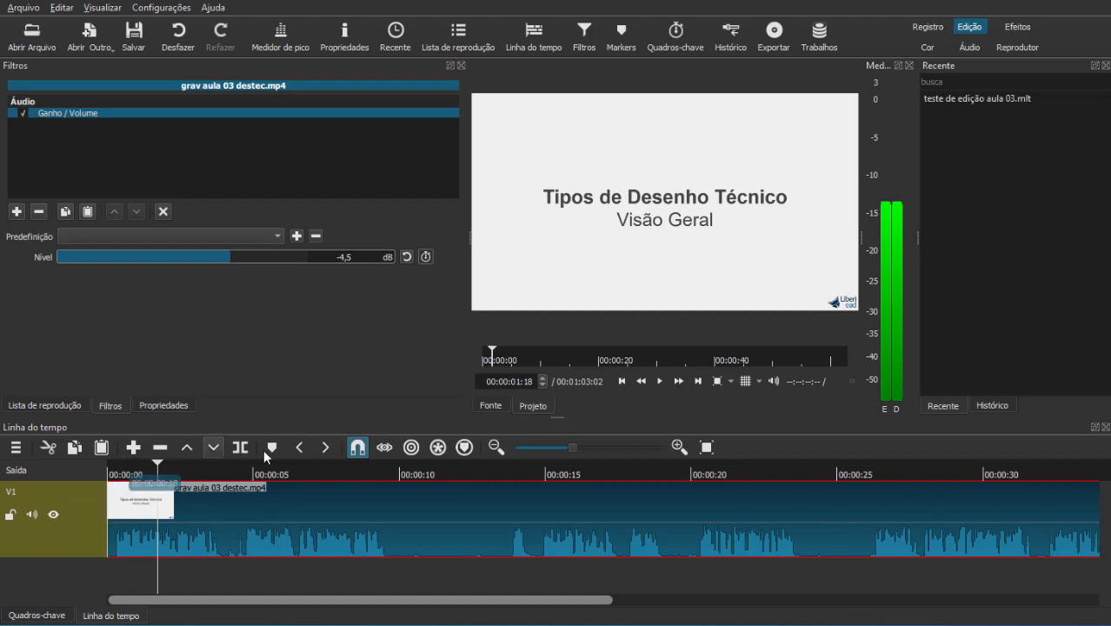
# Split the timeline clip at 00:00:09:22, where the silence after the opening speech begins
pyautogui.moveTo(131, 473); pyautogui.dragTo(118, 473)
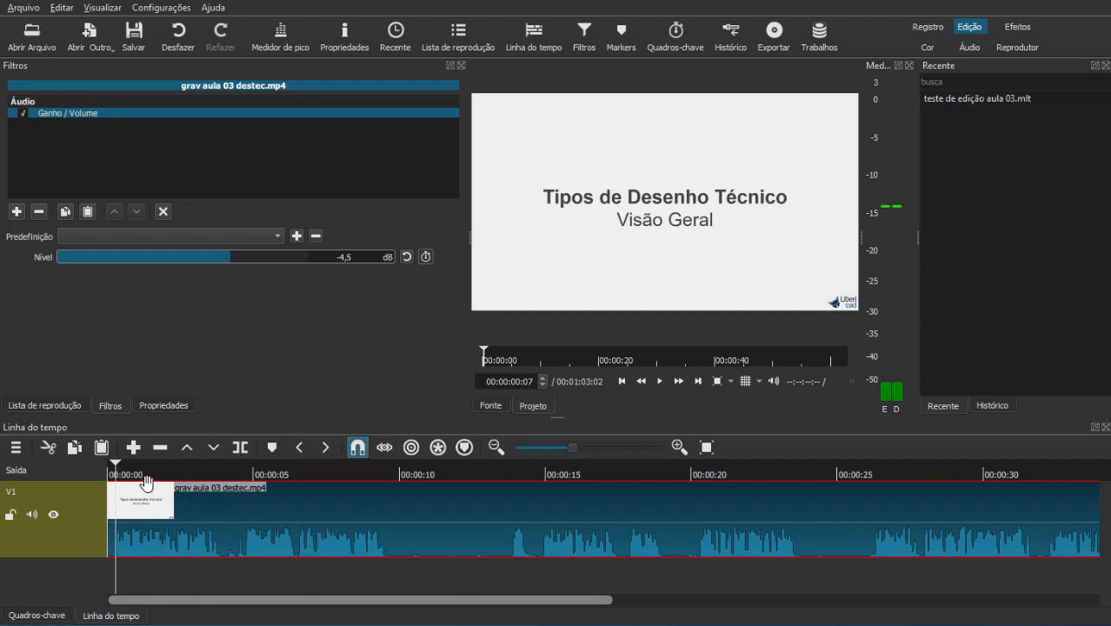
pyautogui.click(111, 469)
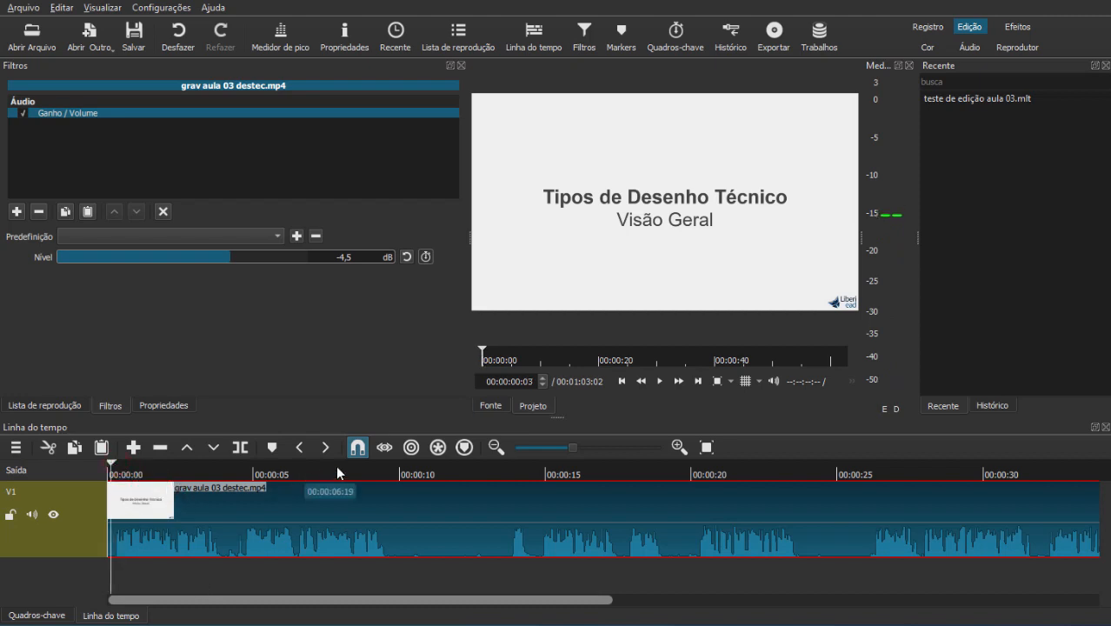
pyautogui.moveTo(365, 467); pyautogui.dragTo(449, 470)
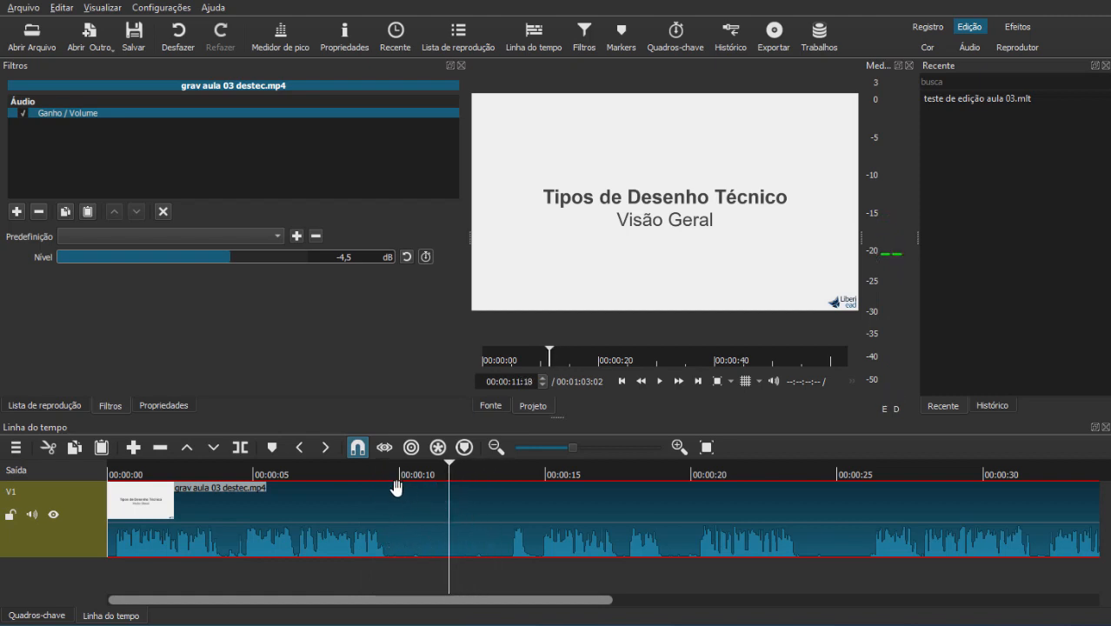
pyautogui.click(391, 470)
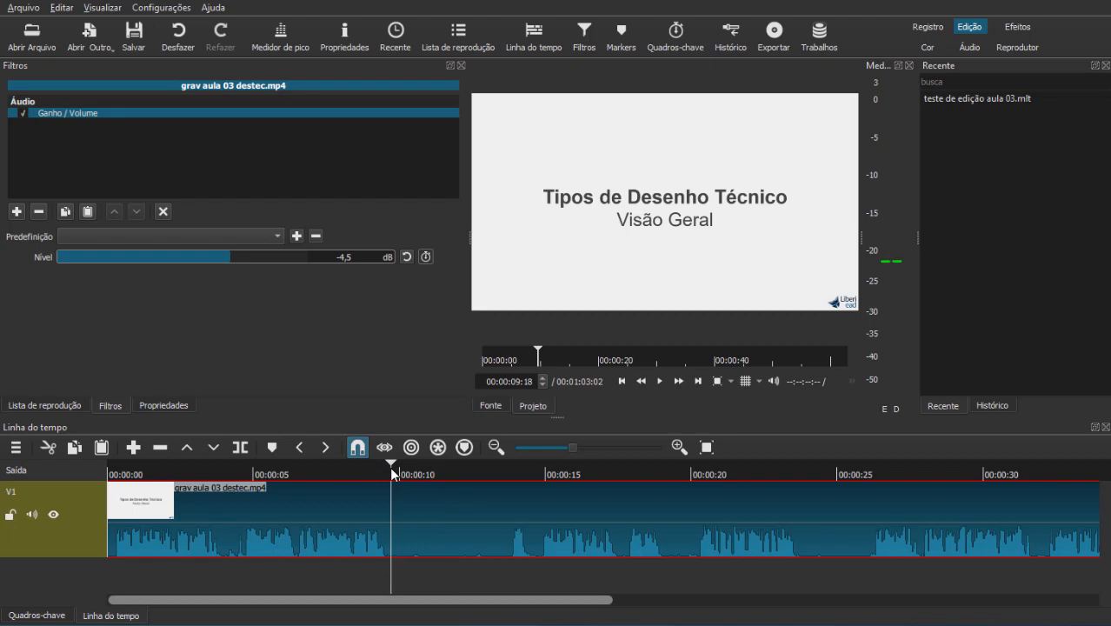
pyautogui.moveTo(392, 470); pyautogui.dragTo(398, 472)
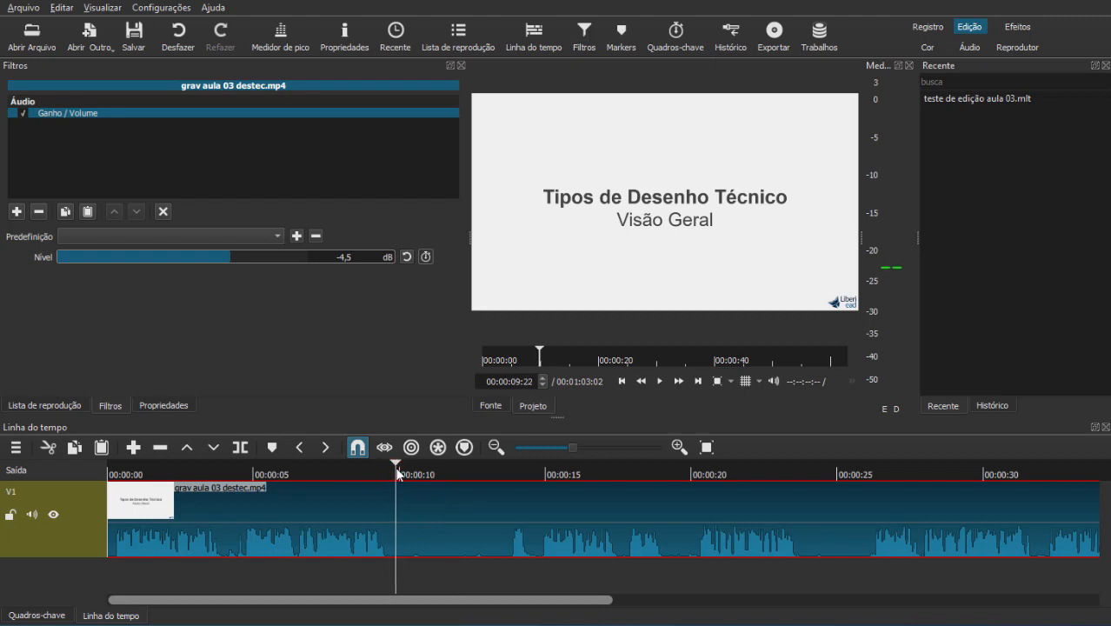
pyautogui.click(241, 447)
# Split the second piece at 00:00:13:14, just before speech resumes, and delete the silent piece between the cuts
pyautogui.click(494, 500)
pyautogui.click(509, 471)
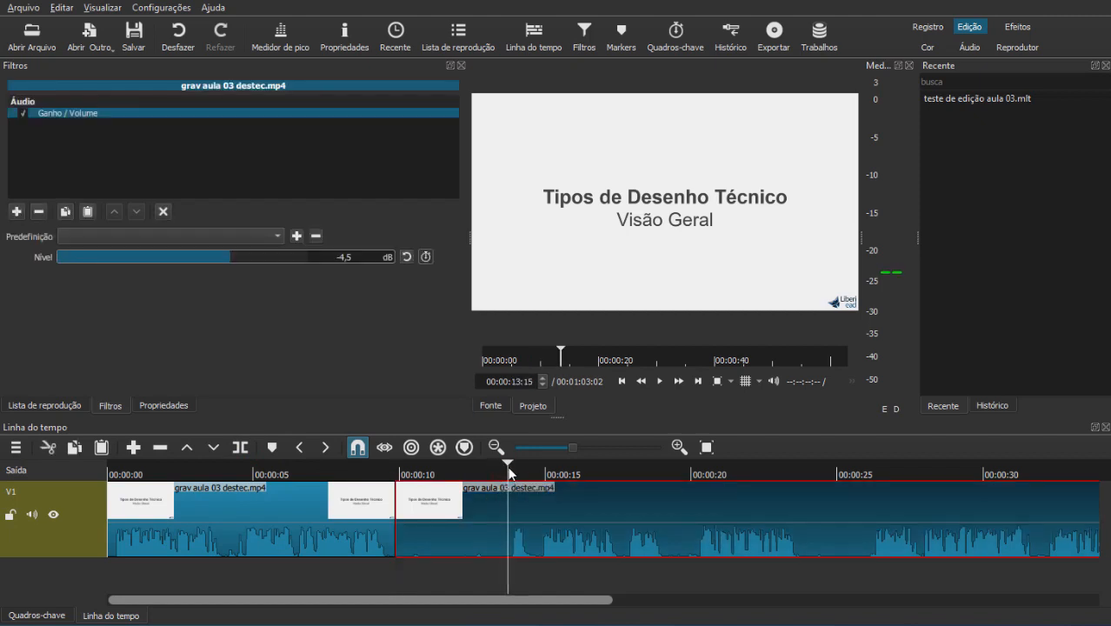
pyautogui.click(503, 470)
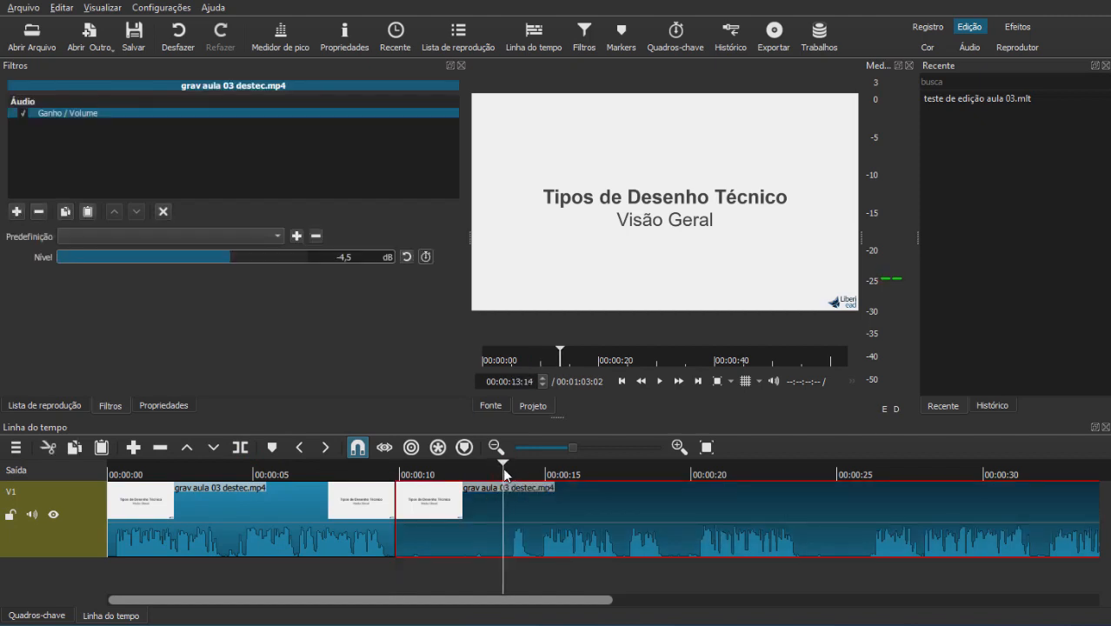
pyautogui.click(240, 447)
pyautogui.click(437, 511)
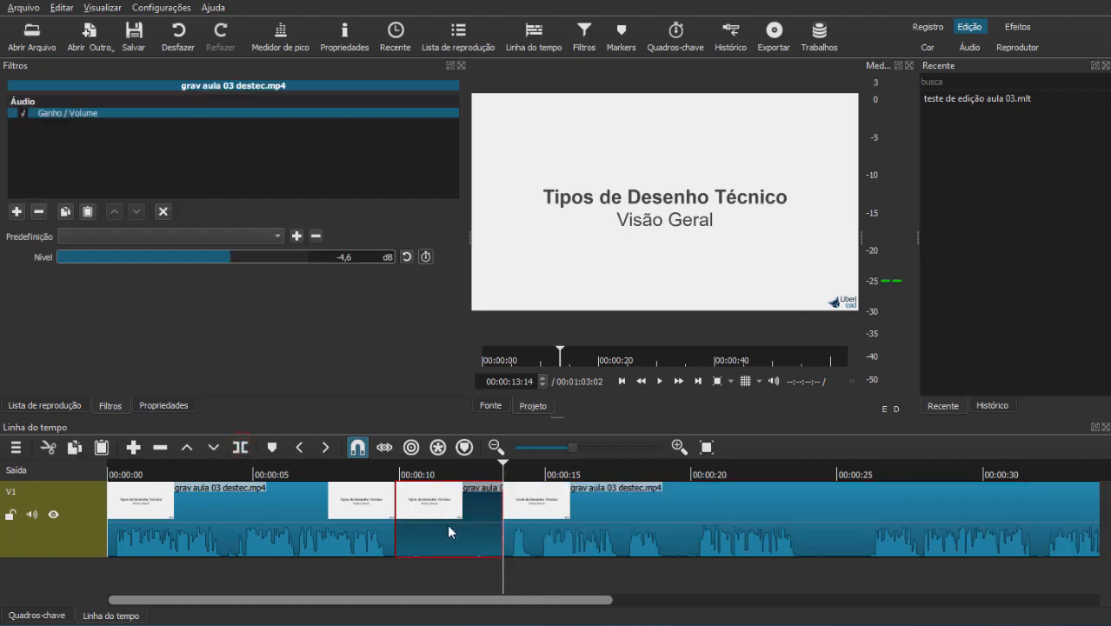
pyautogui.press('BackSpace')
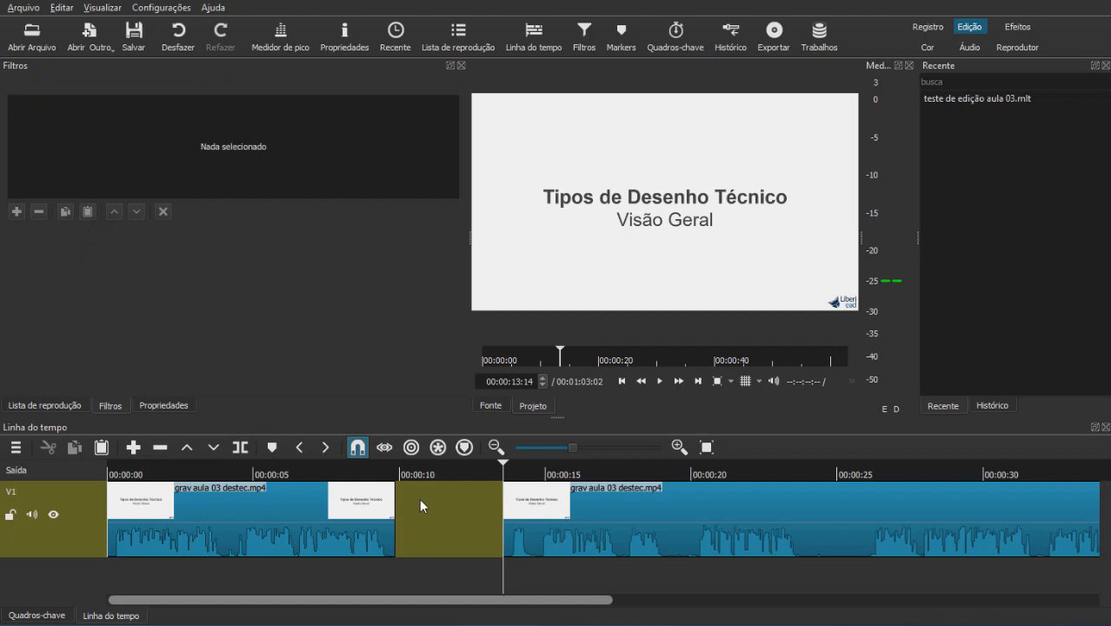
# Close the gap by moving the following clip against the first piece, and preview the join to about 00:00:11:01
pyautogui.moveTo(399, 470)
pyautogui.mouseDown()
pyautogui.moveTo(466, 469)
pyautogui.moveTo(384, 470)
pyautogui.mouseUp()
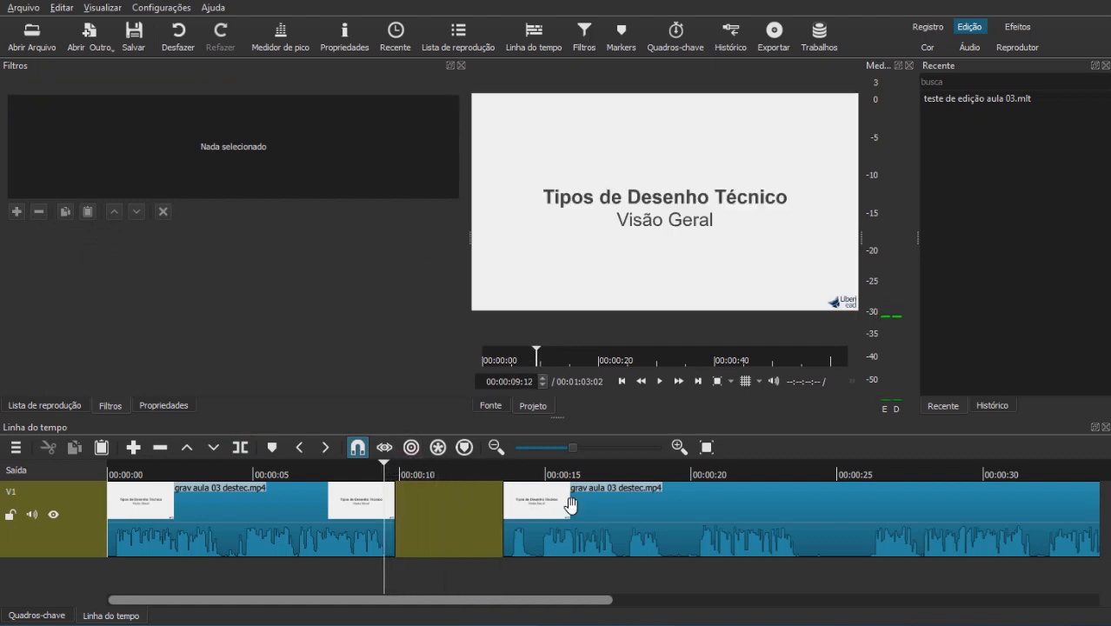
pyautogui.moveTo(589, 502); pyautogui.dragTo(474, 513)
pyautogui.click(660, 381)
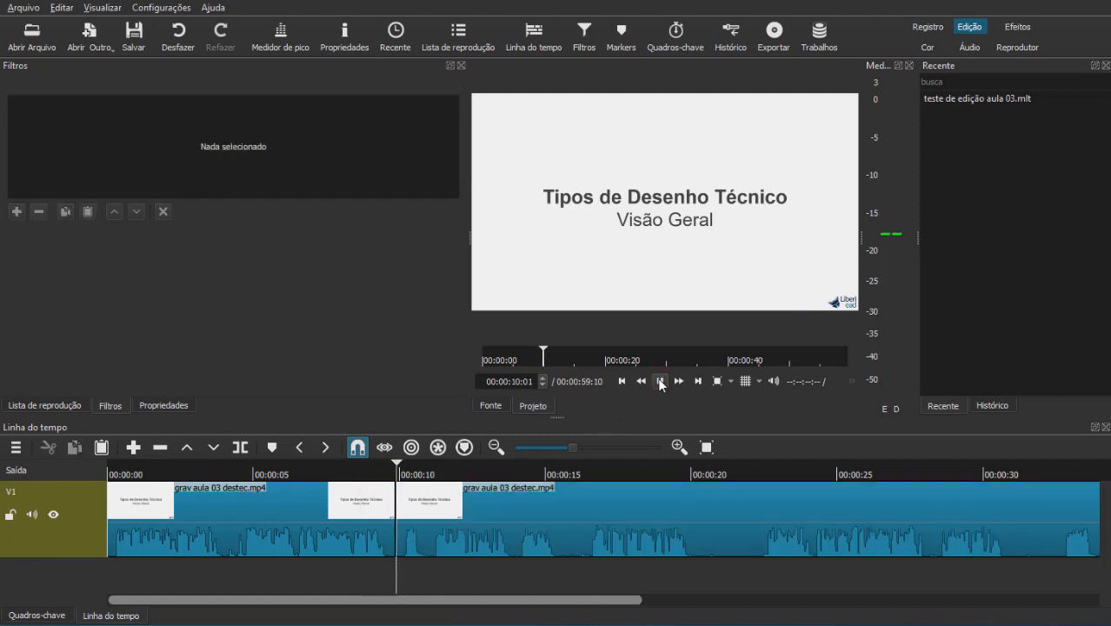
pyautogui.click(660, 381)
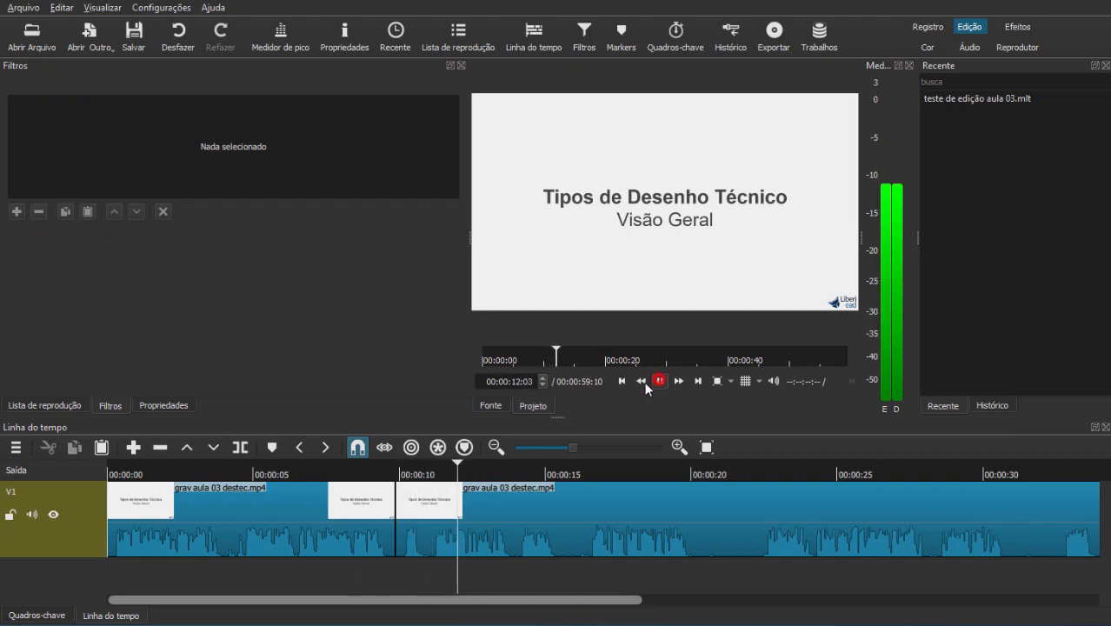
pyautogui.click(338, 474)
pyautogui.click(660, 381)
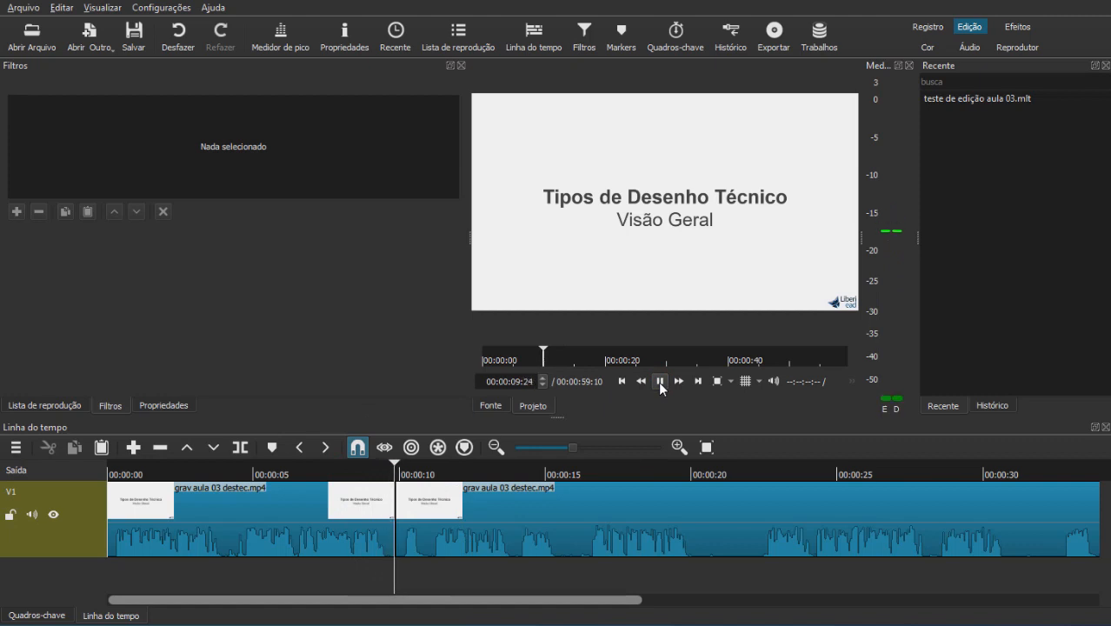
pyautogui.click(660, 381)
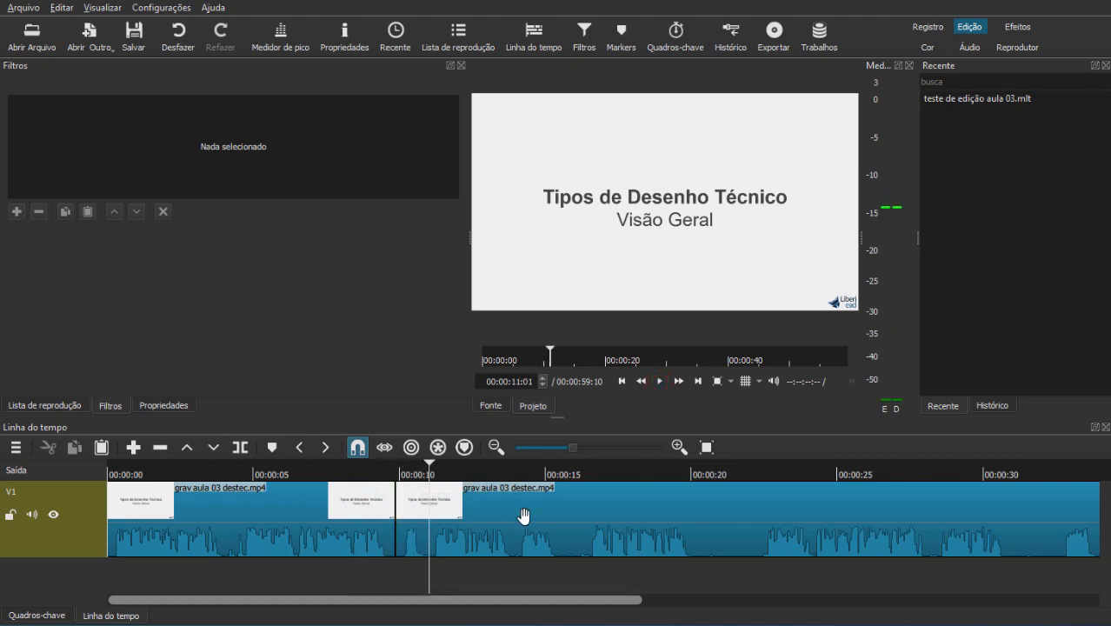
# Preview the second clip from 00:00:10:05 to about 00:00:13:23
pyautogui.moveTo(522, 604); pyautogui.dragTo(592, 603)
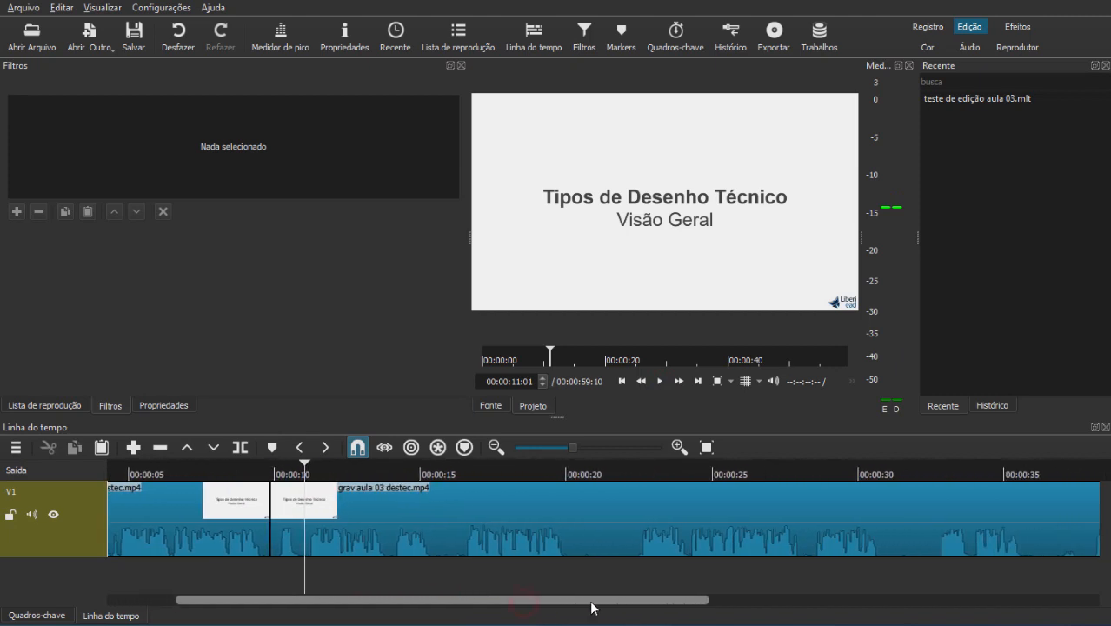
pyautogui.moveTo(431, 474); pyautogui.dragTo(276, 477)
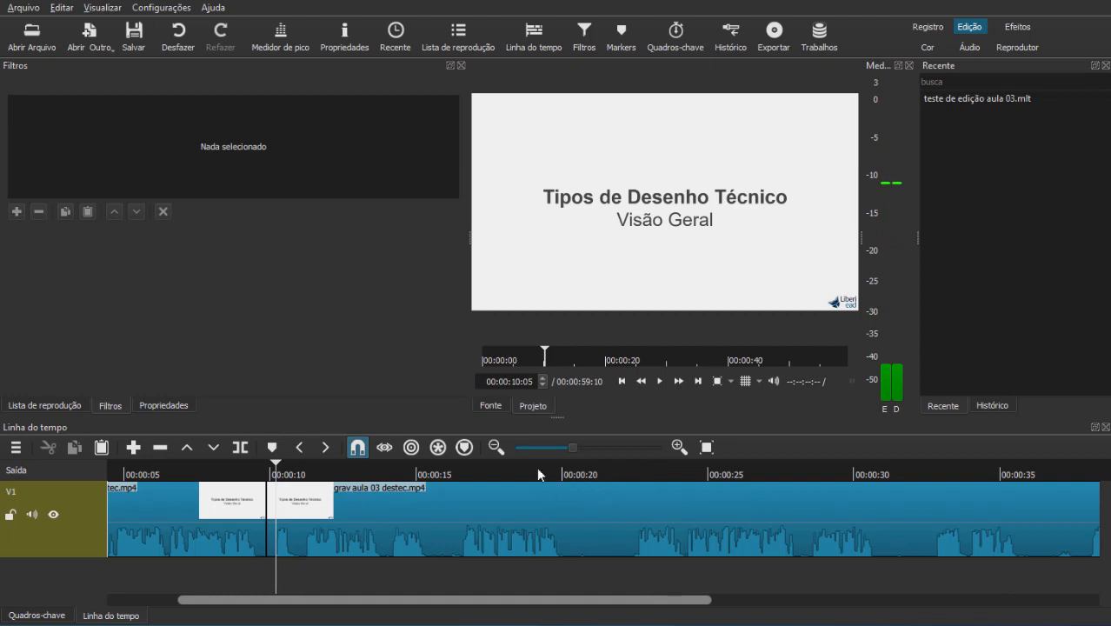
pyautogui.click(660, 382)
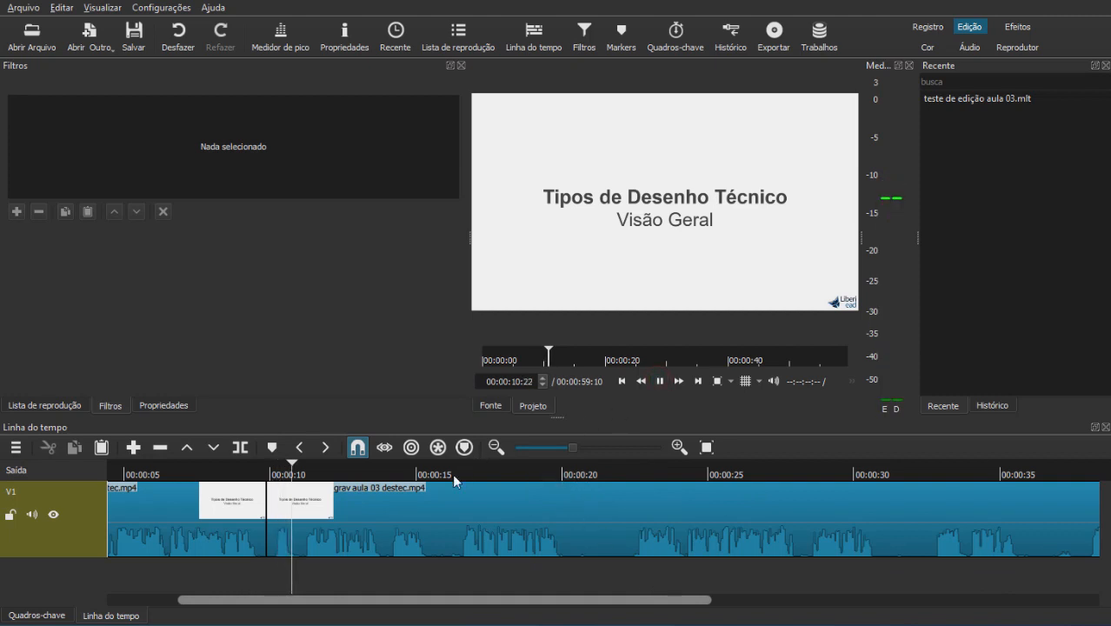
pyautogui.click(660, 381)
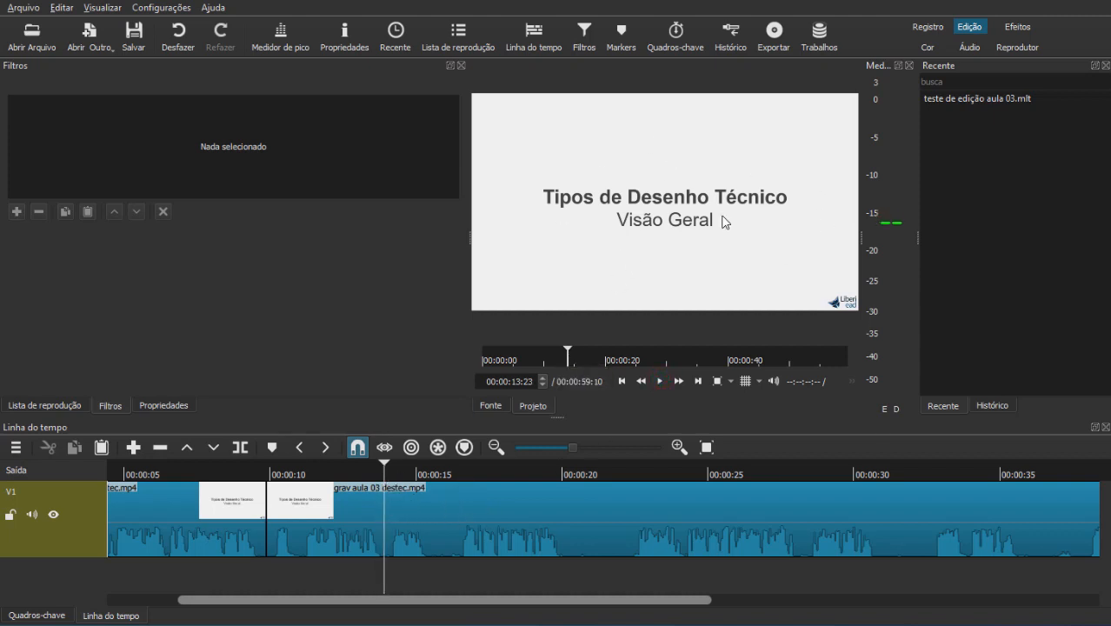
# Scrub the second clip between about 00:00:18 and 00:00:28 to check the slide change, ending at 00:00:23:04
pyautogui.click(798, 471)
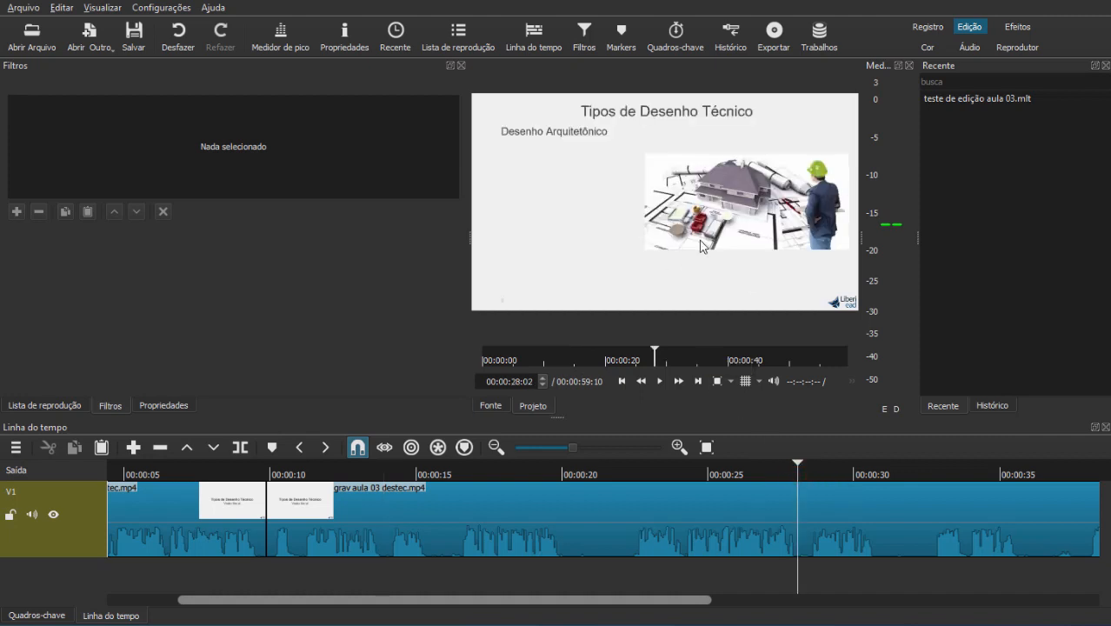
pyautogui.click(612, 470)
pyautogui.click(501, 474)
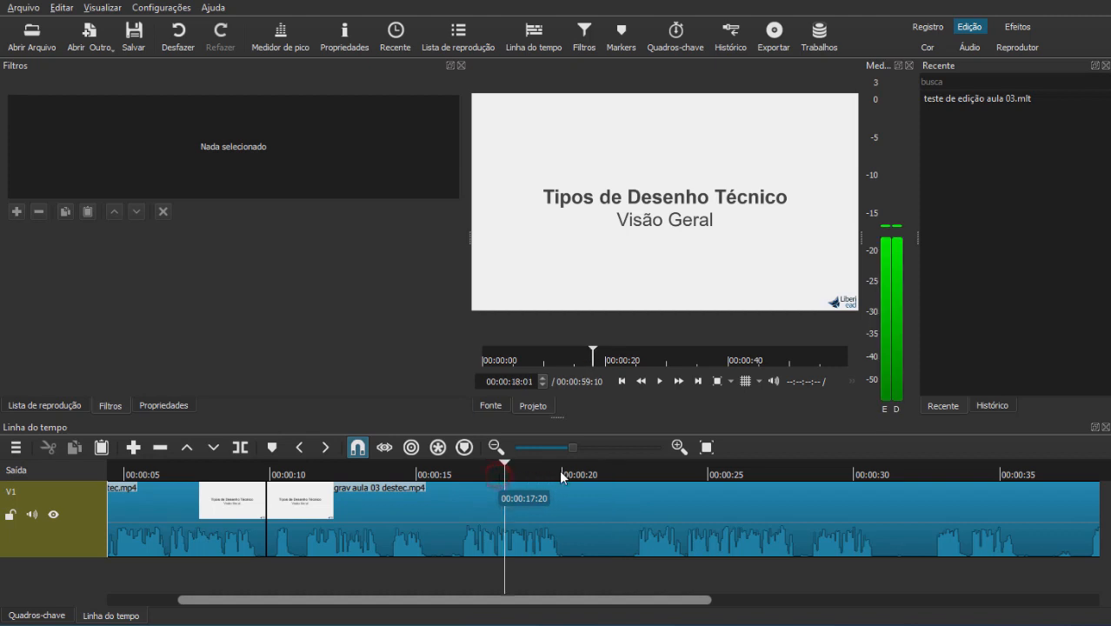
pyautogui.moveTo(561, 472); pyautogui.dragTo(654, 465)
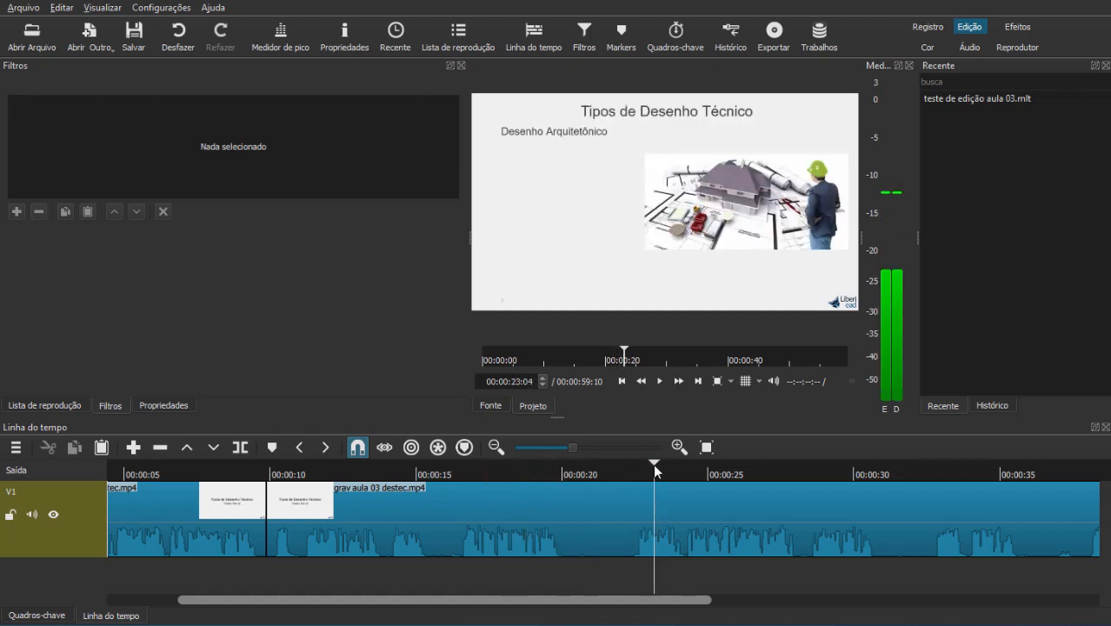
# Split the second clip at 00:00:20:05, just after its speech ends
pyautogui.click(555, 465)
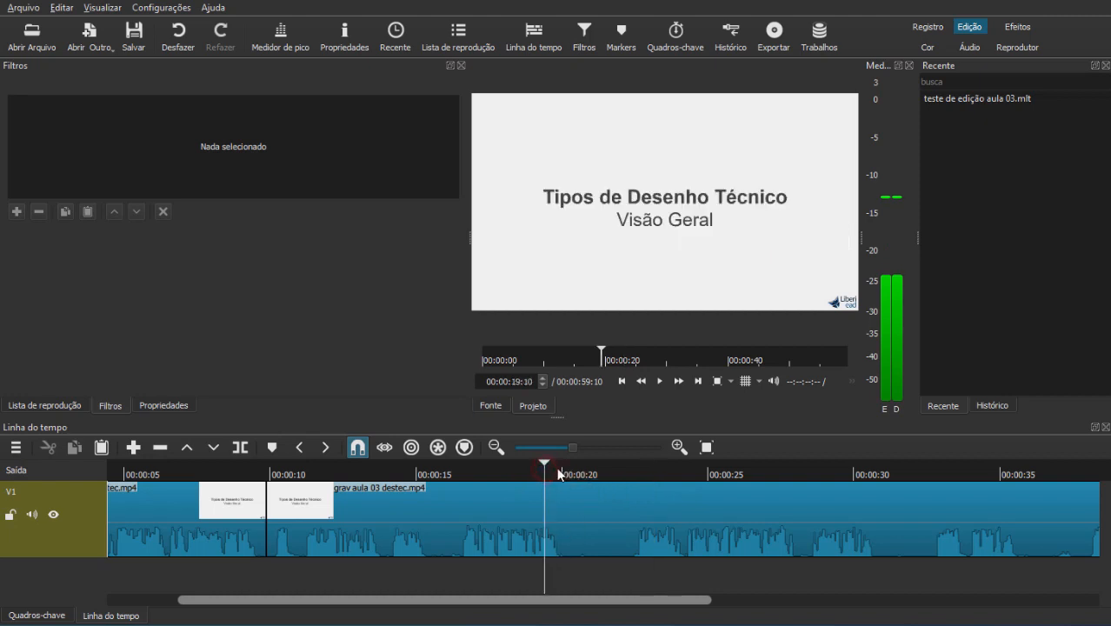
pyautogui.click(568, 463)
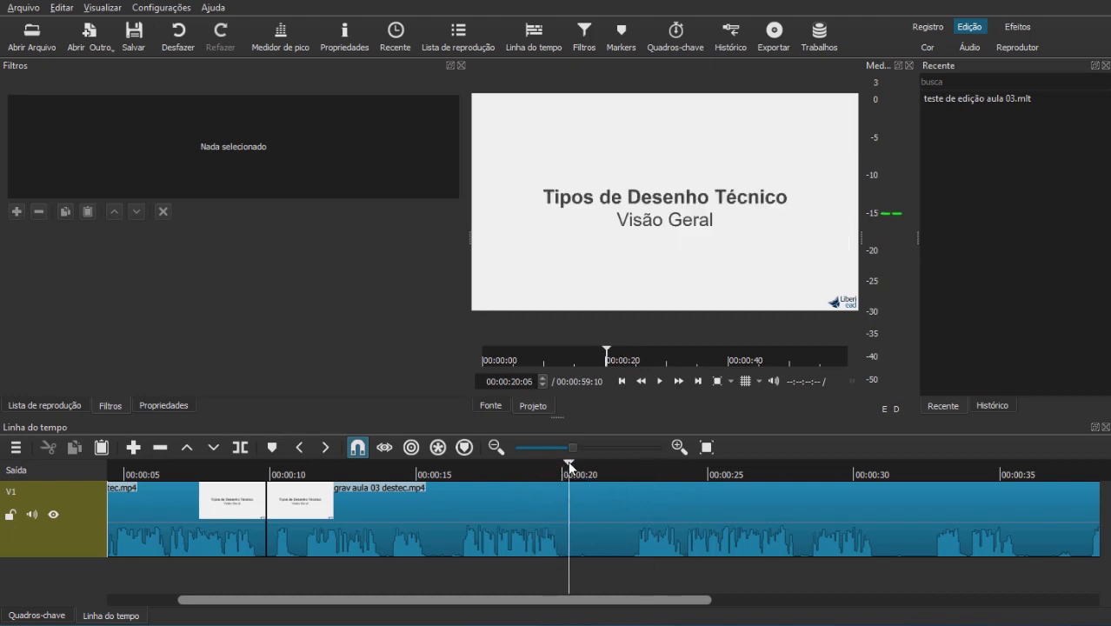
pyautogui.click(505, 495)
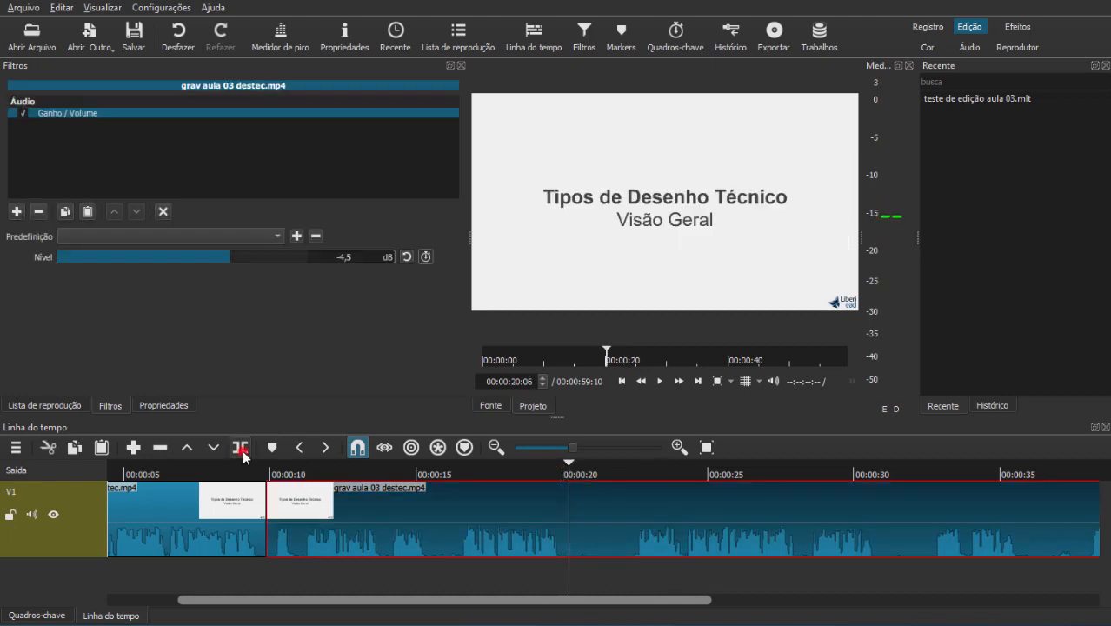
pyautogui.click(240, 448)
# Split the following piece at 00:00:22:06, just before speech resumes, and delete the silent piece between the cuts
pyautogui.click(626, 466)
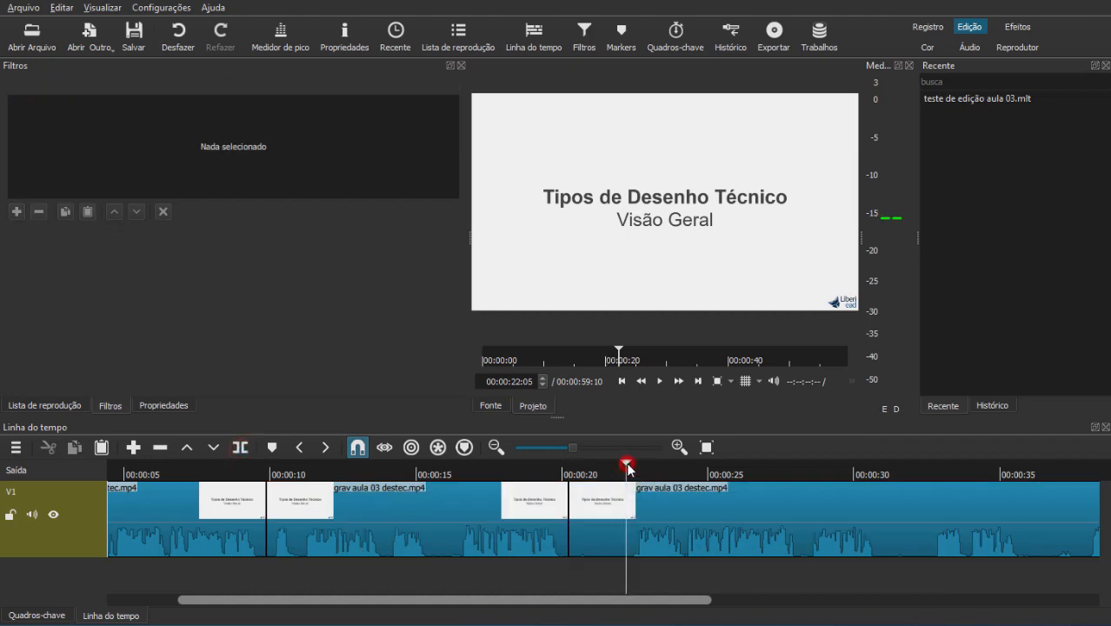
pyautogui.click(600, 513)
pyautogui.click(241, 448)
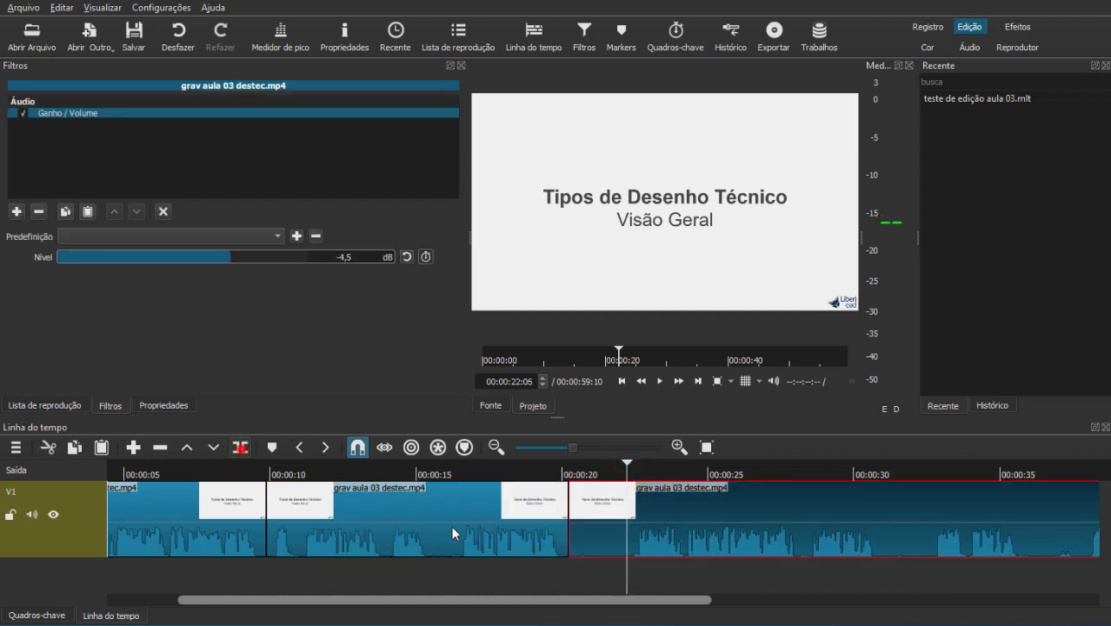
pyautogui.click(581, 534)
pyautogui.press('BackSpace')
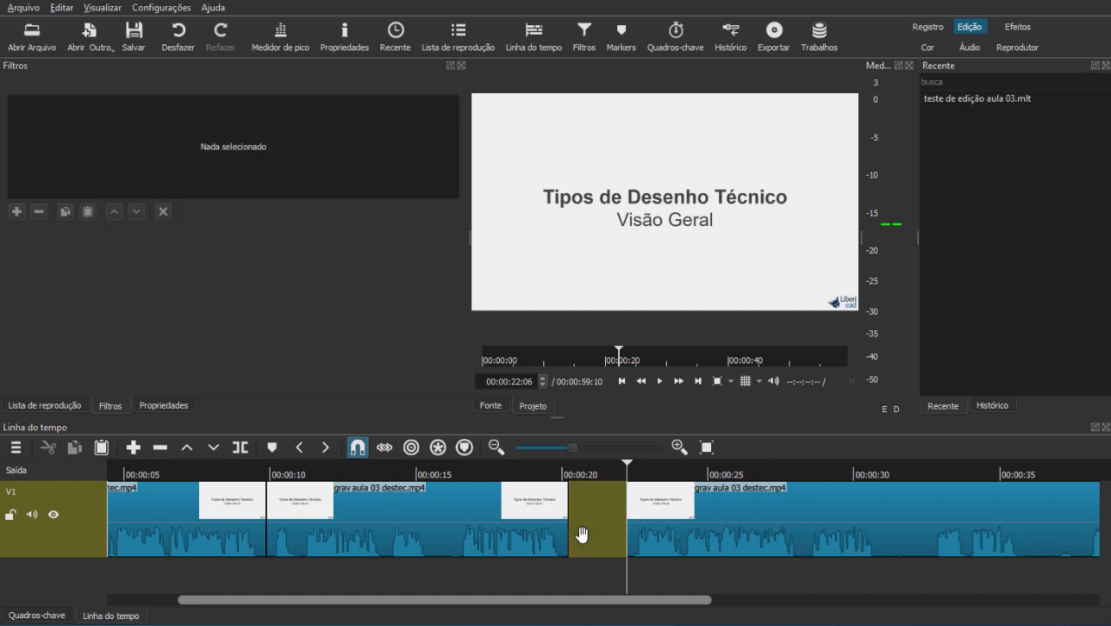
# Close the gap by moving the following clip against the cut at 00:00:20:05, and scrub across the join to 00:00:21:06
pyautogui.moveTo(661, 512); pyautogui.dragTo(603, 513)
pyautogui.click(560, 570)
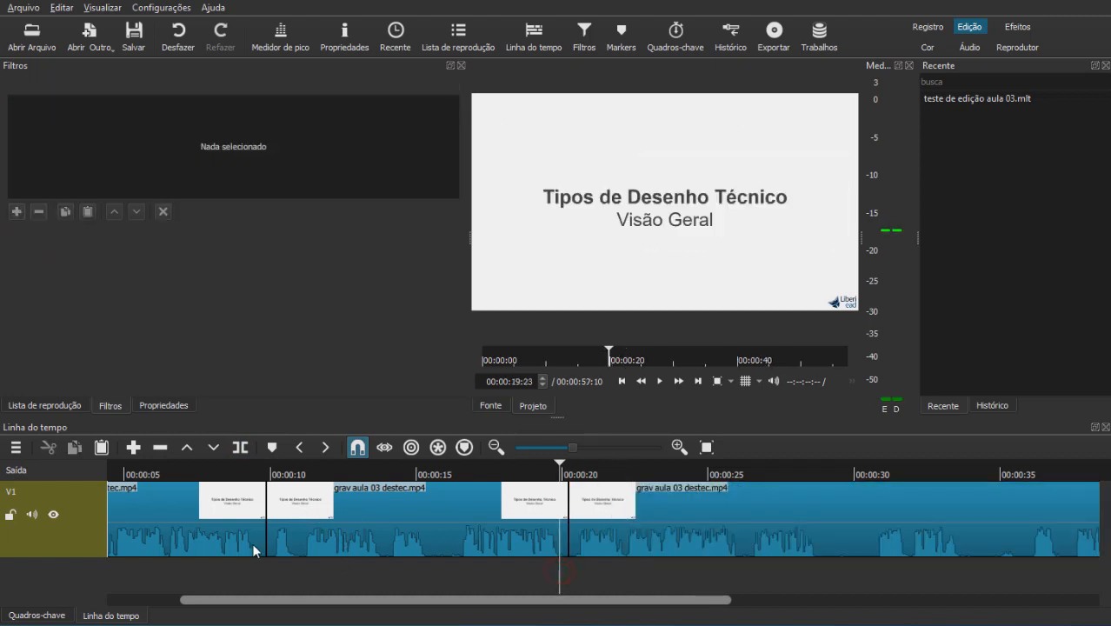
pyautogui.click(261, 470)
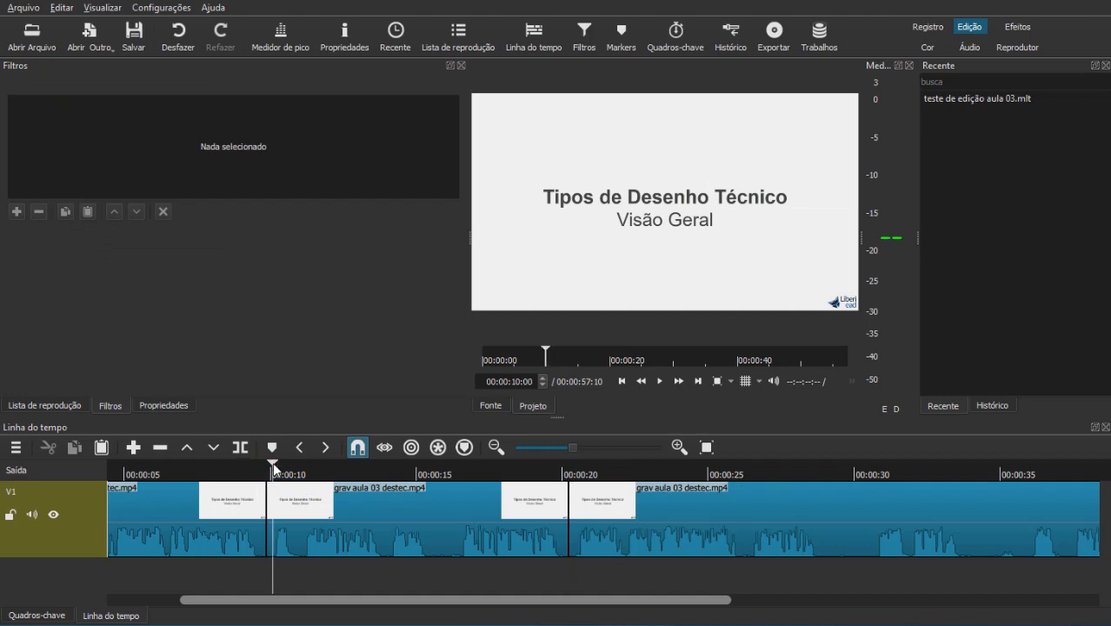
pyautogui.moveTo(444, 467); pyautogui.dragTo(597, 456)
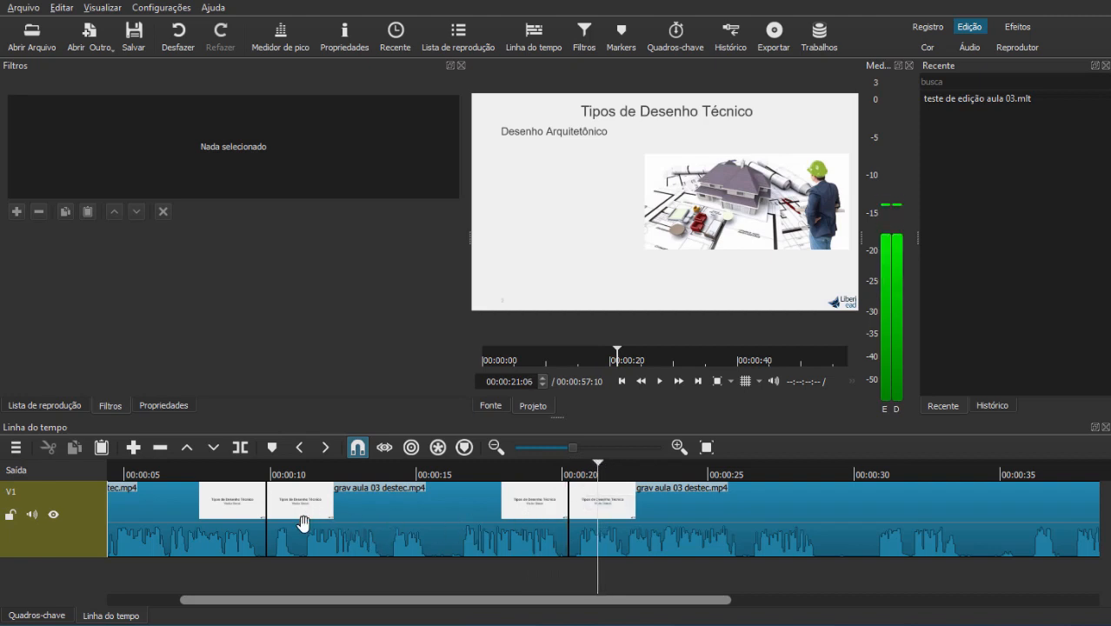
pyautogui.click(333, 474)
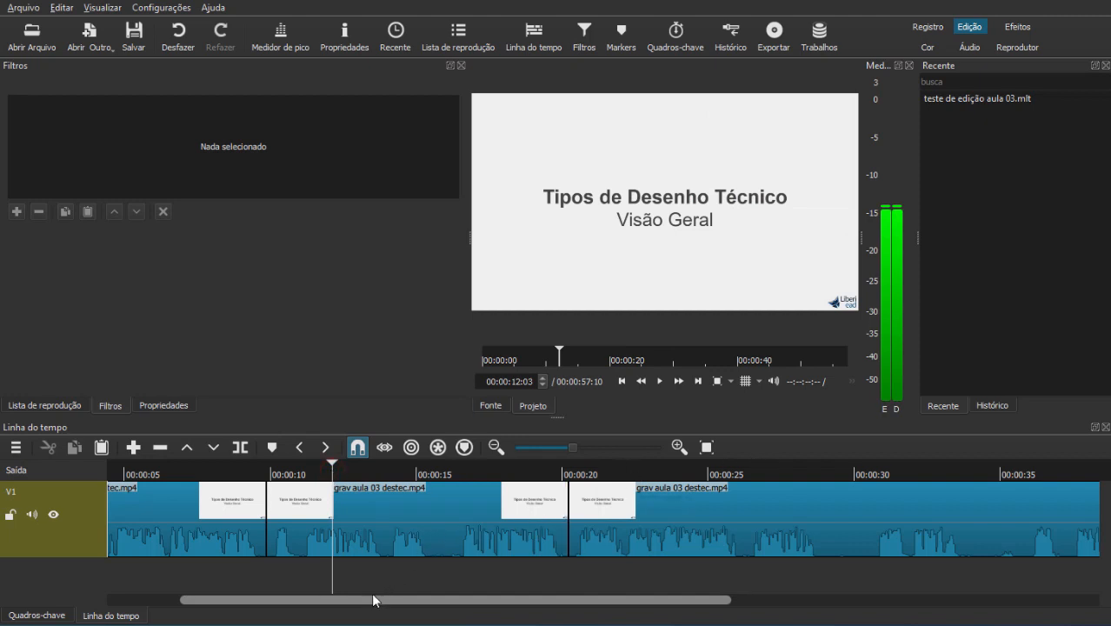
# Add the image slide-02_aula 03 from the Vídeo Edição aula ex folder to the project's playlist
pyautogui.click(35, 406)
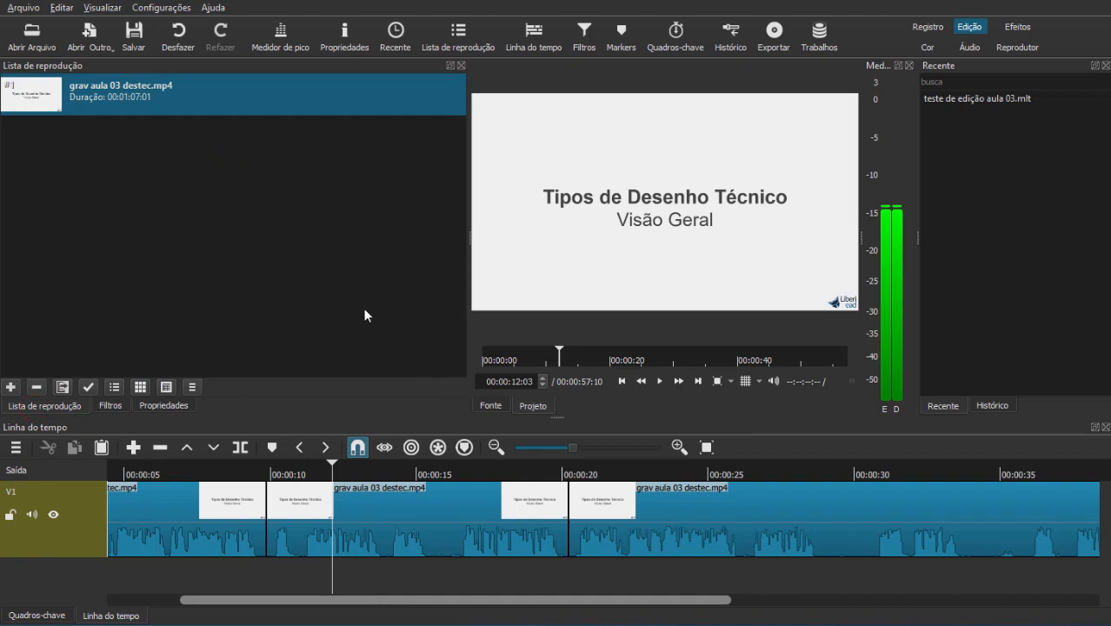
pyautogui.click(182, 171)
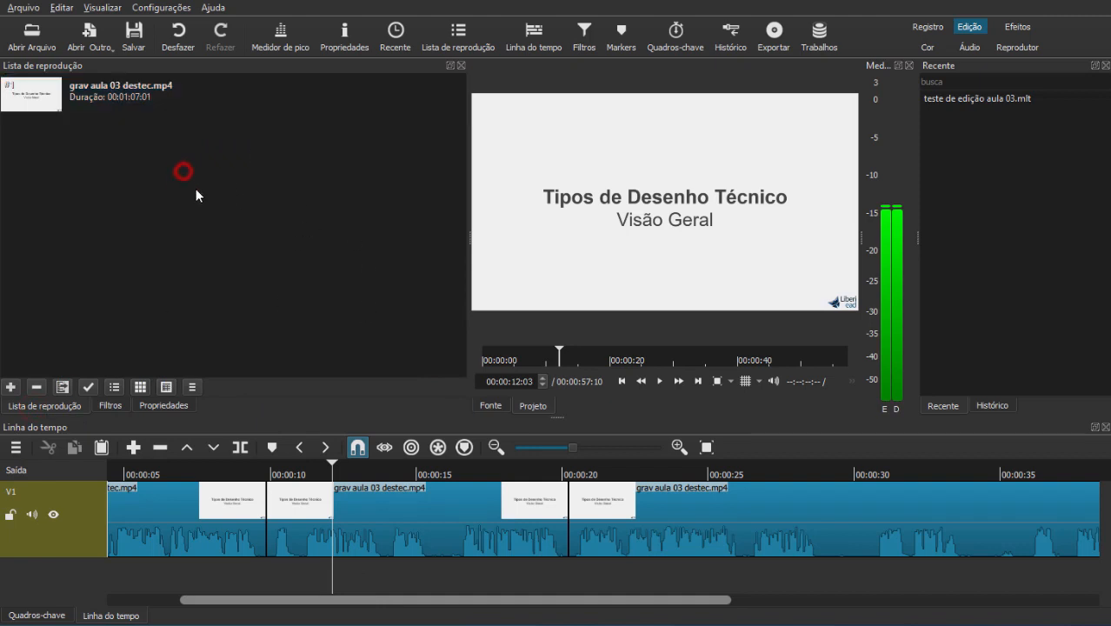
pyautogui.moveTo(136, 624)
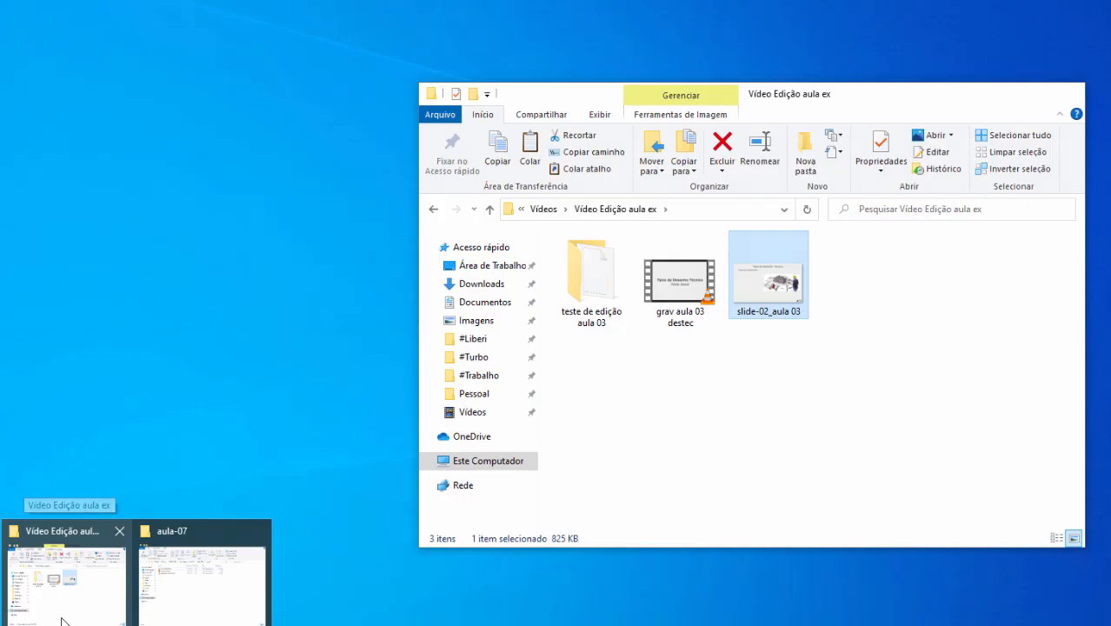
pyautogui.click(61, 621)
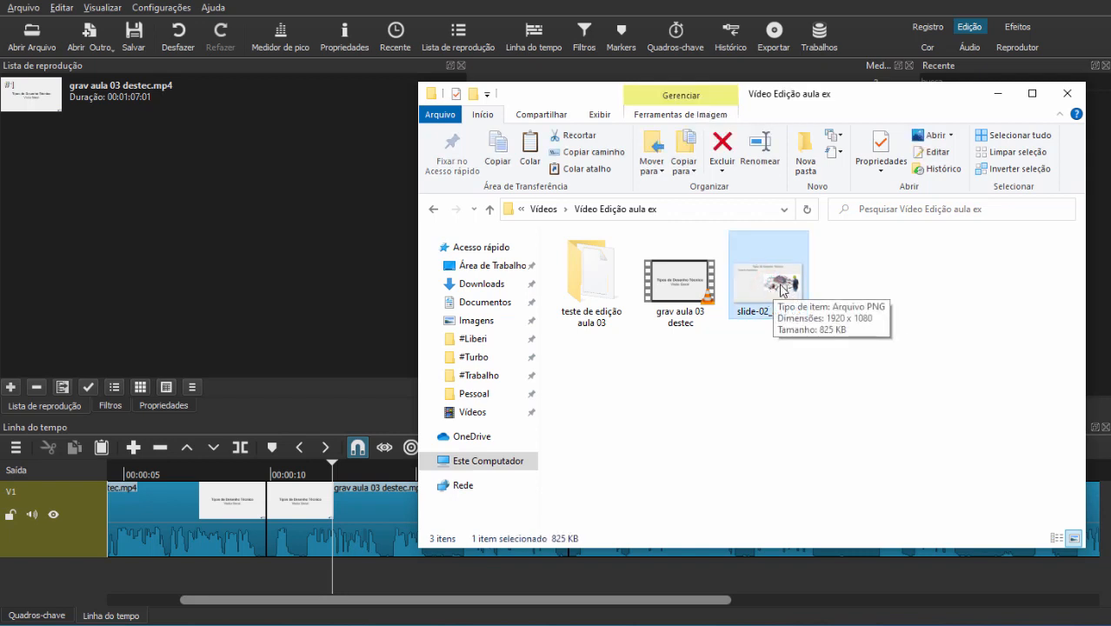
pyautogui.moveTo(756, 269); pyautogui.dragTo(47, 202)
pyautogui.click(89, 202)
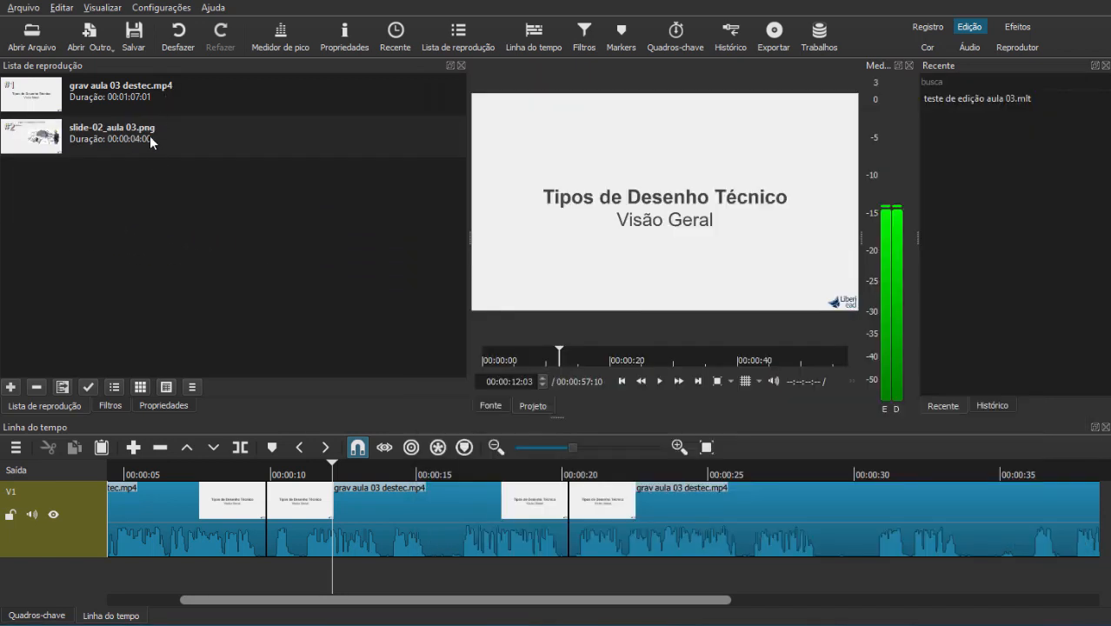
# Reduce the height of the timeline tracks by one level
pyautogui.click(407, 499)
pyautogui.scroll(3, 372, 504)
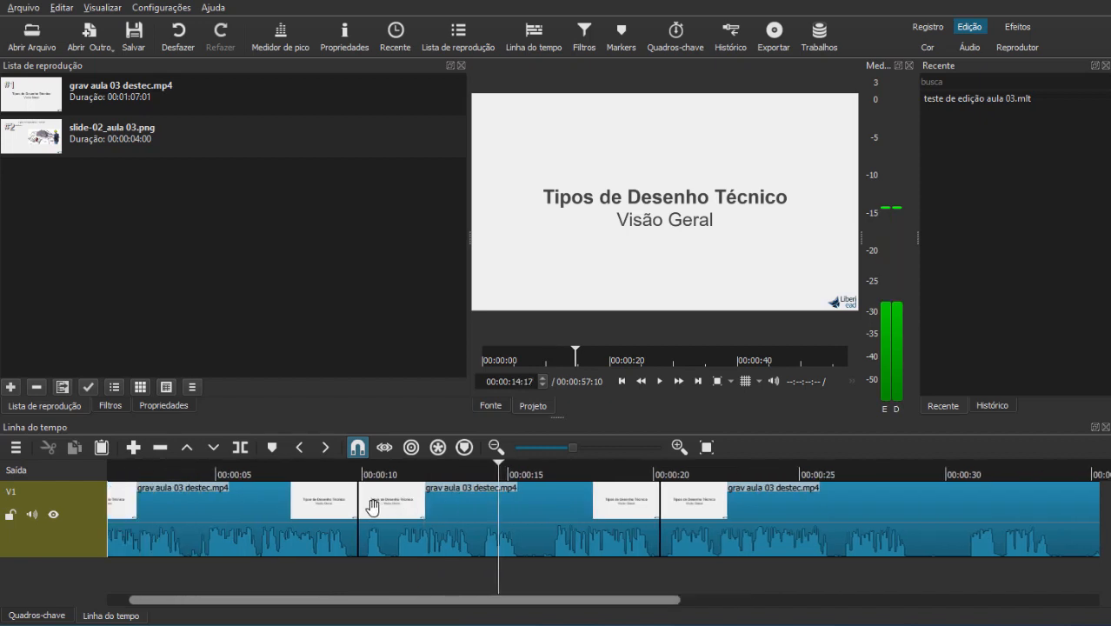
pyautogui.click(436, 483)
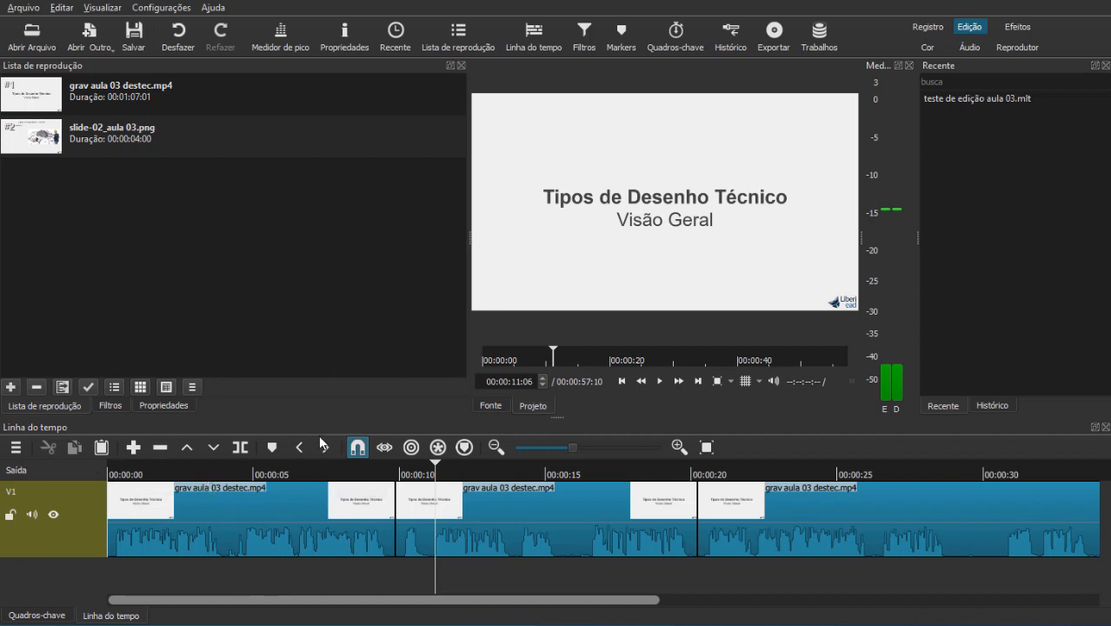
pyautogui.click(16, 448)
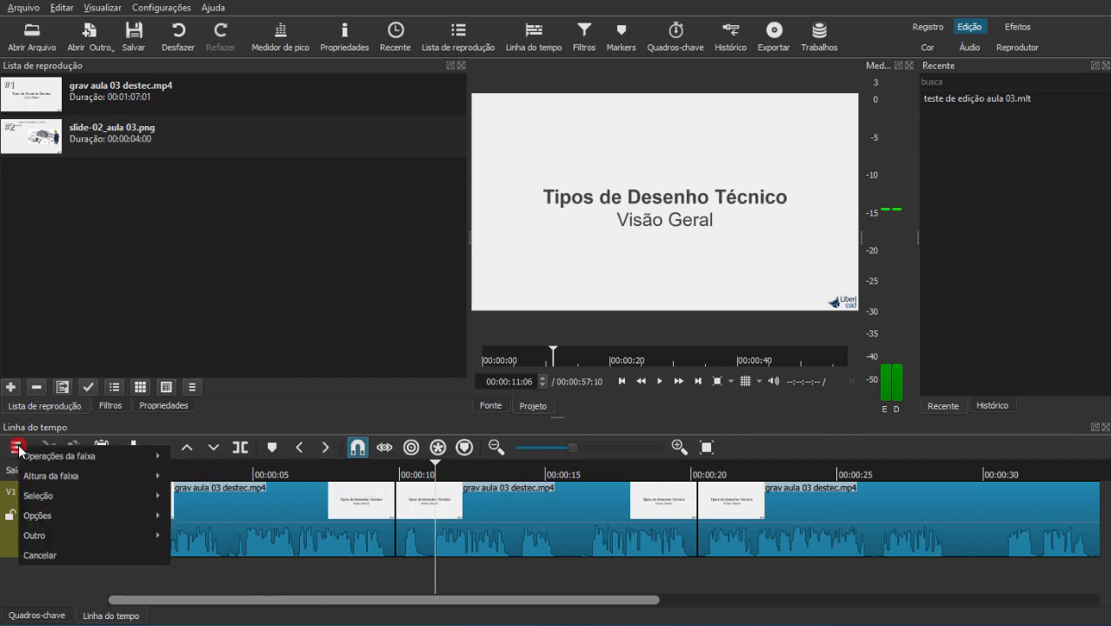
pyautogui.moveTo(107, 475)
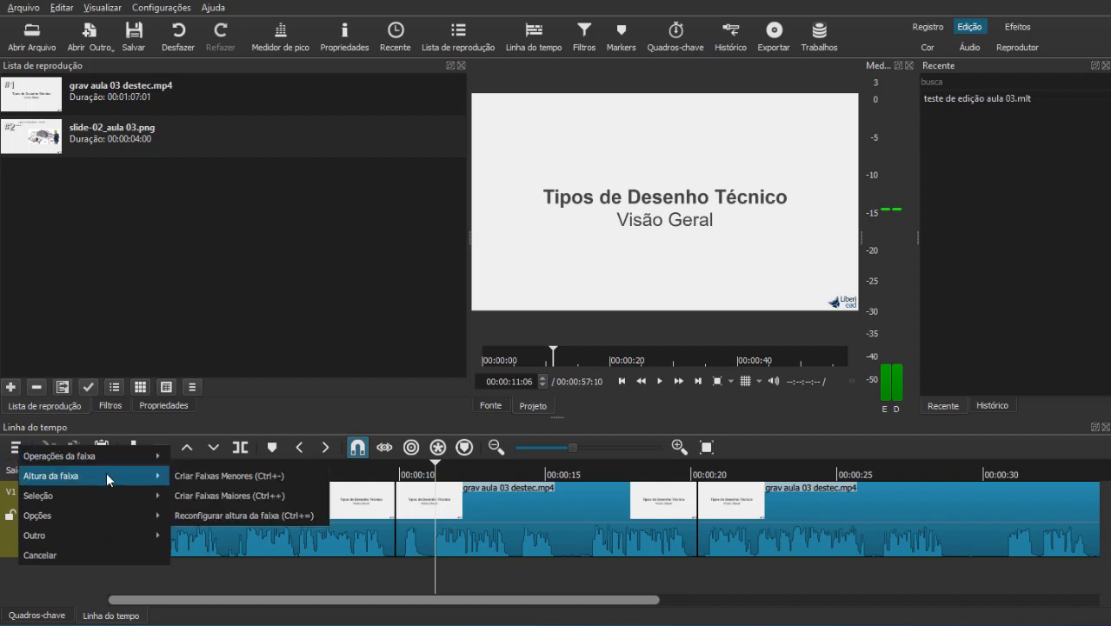
pyautogui.click(286, 477)
pyautogui.click(251, 576)
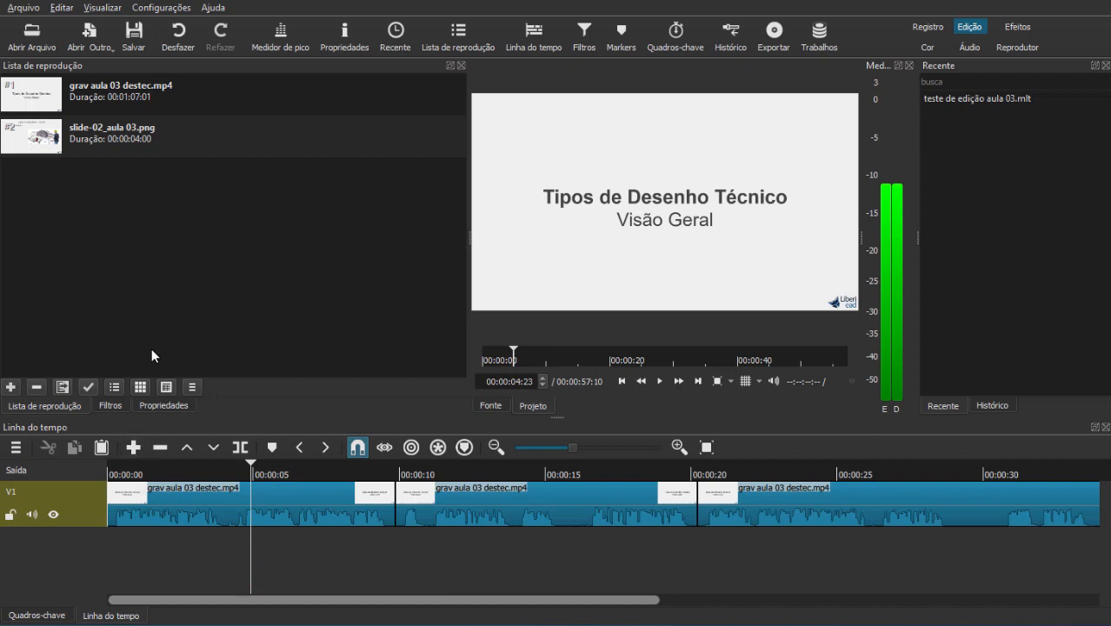
# Add a second video track to the timeline above V1
pyautogui.click(16, 447)
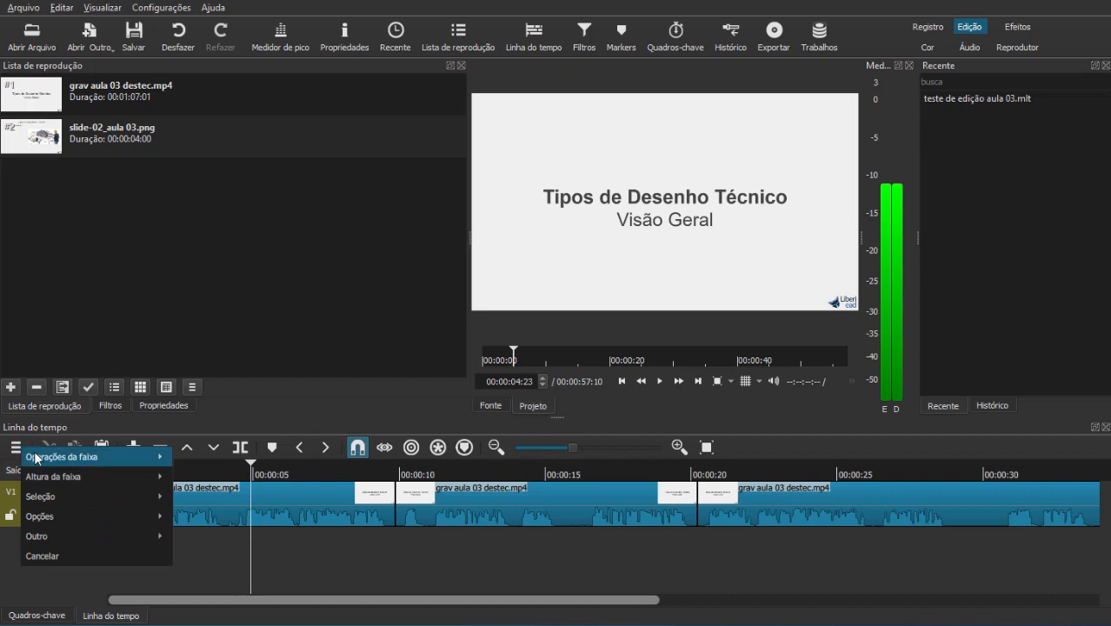
pyautogui.moveTo(98, 461)
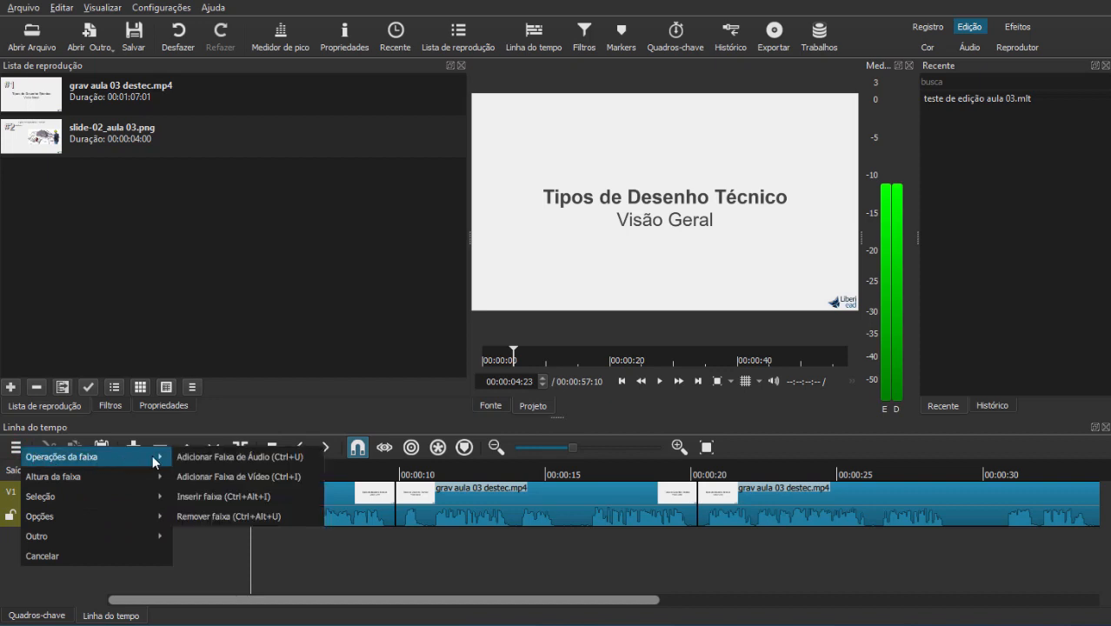
pyautogui.click(275, 478)
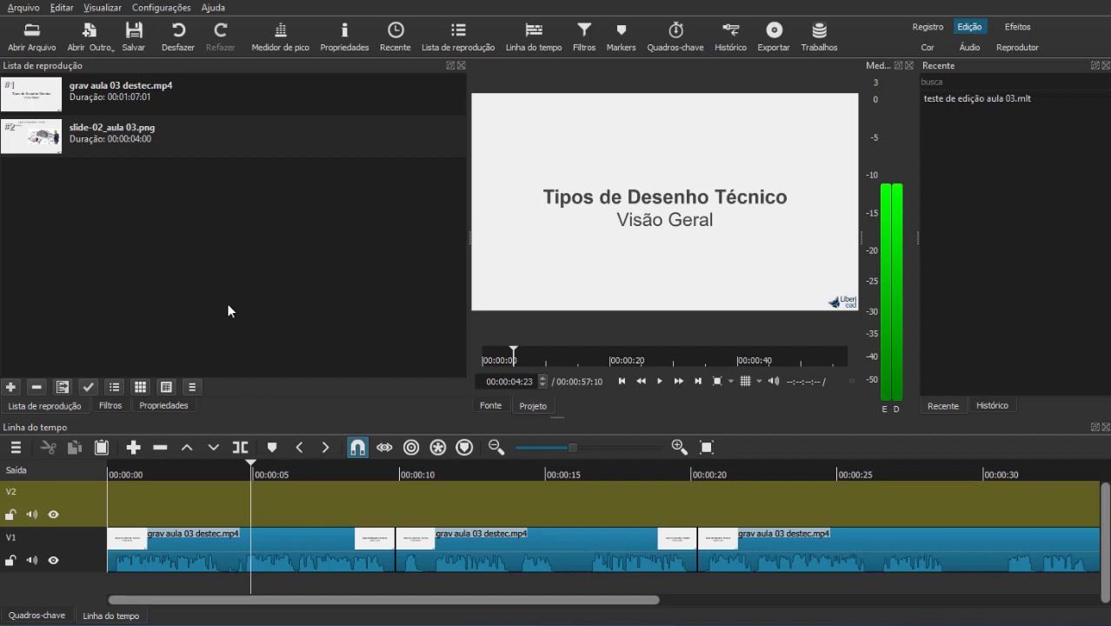
# Play the second clip from about 00:00:10 to find the insertion point, and place slide-02_aula 03.png on track V2 starting at 00:00:12:11
pyautogui.click(408, 474)
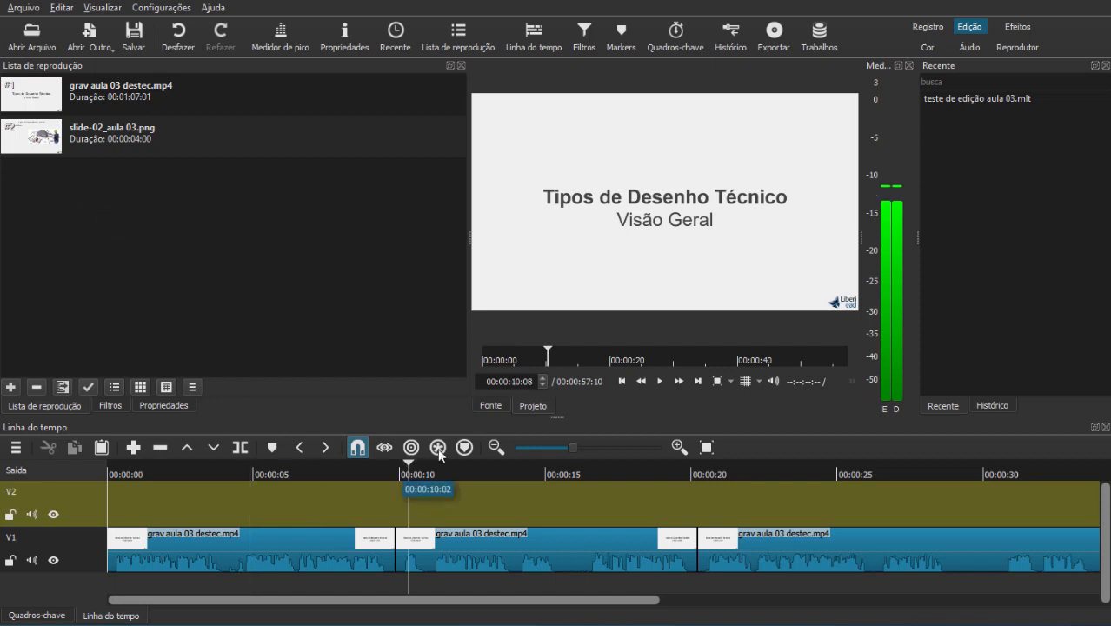
pyautogui.click(659, 380)
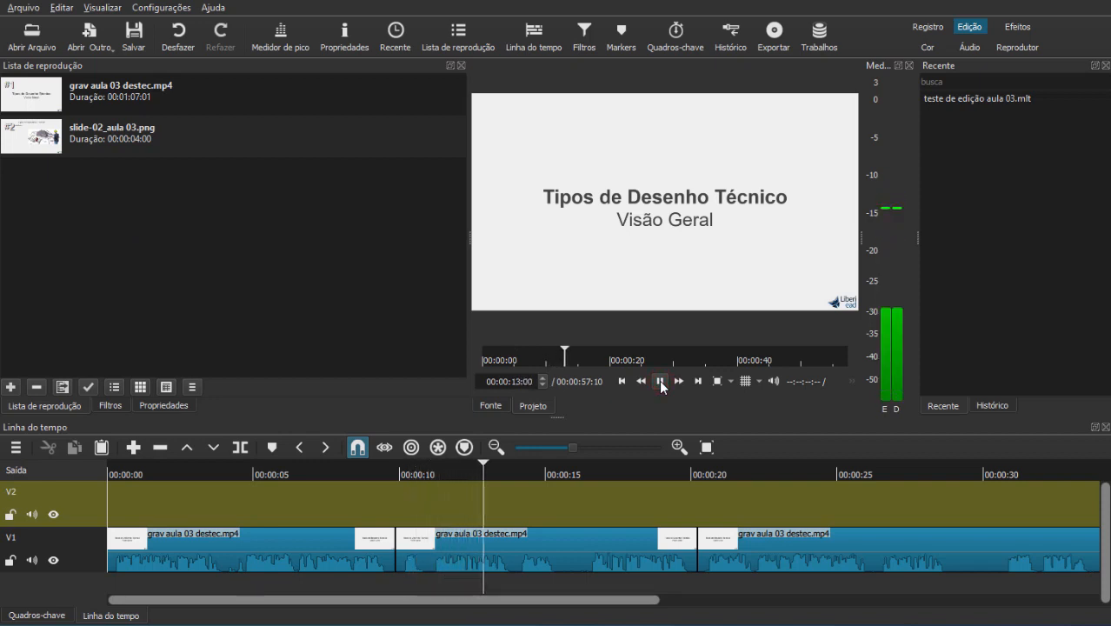
pyautogui.click(660, 380)
pyautogui.click(471, 472)
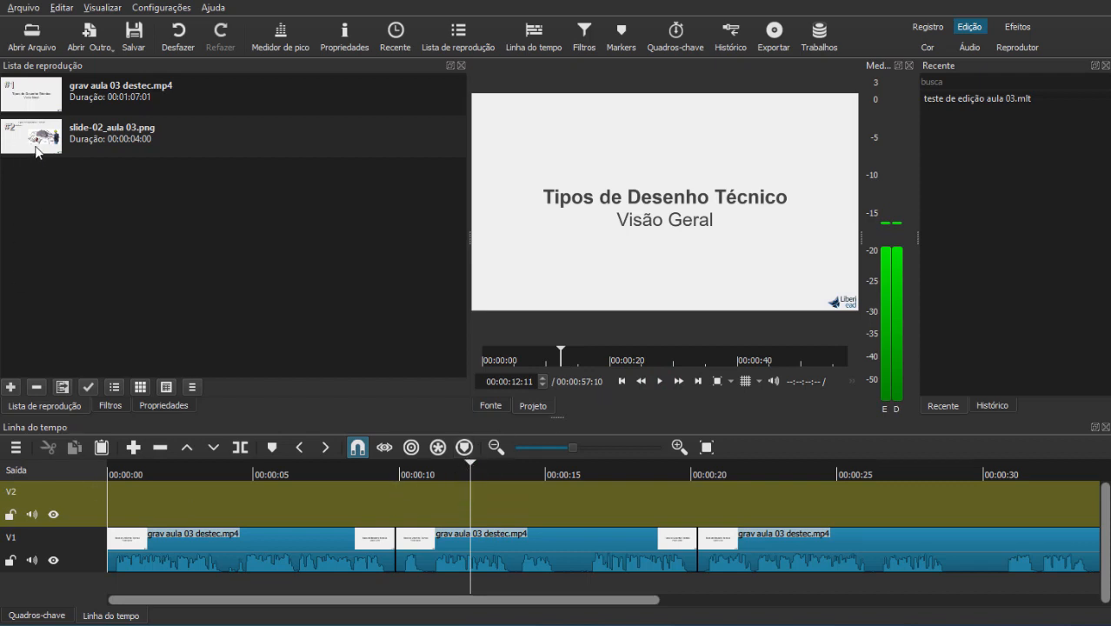
pyautogui.click(168, 135)
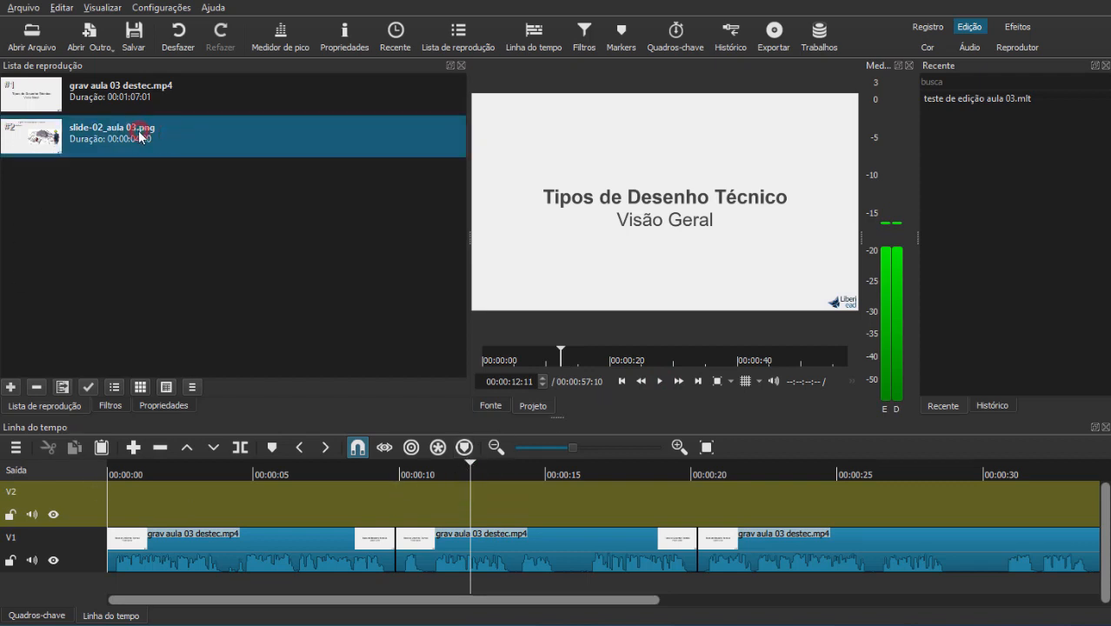
pyautogui.moveTo(138, 130); pyautogui.dragTo(462, 501)
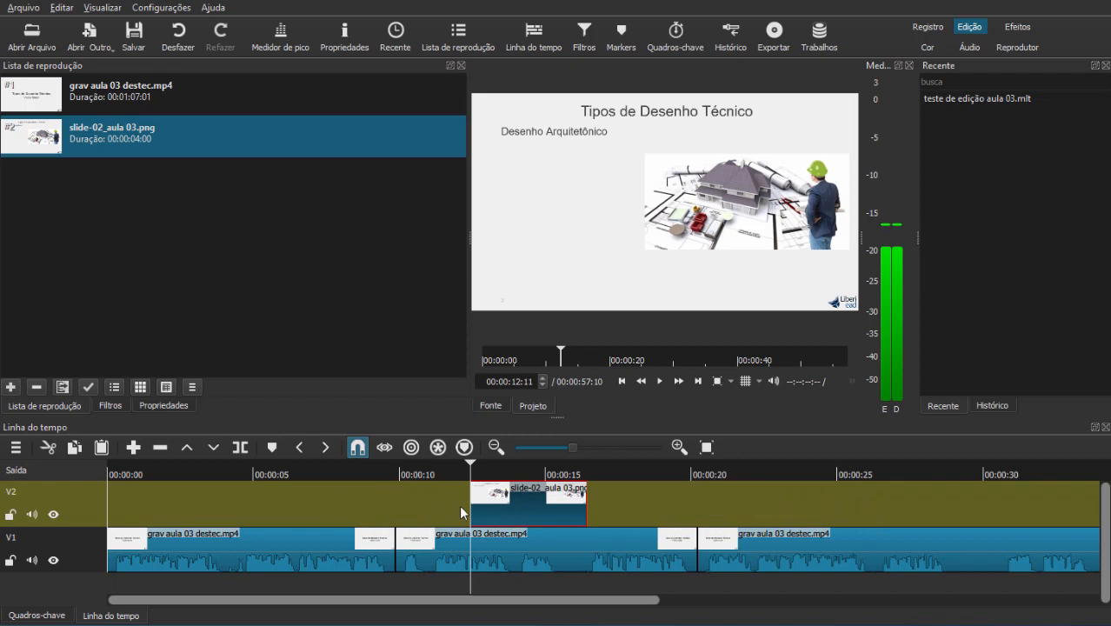
pyautogui.click(357, 448)
pyautogui.moveTo(500, 529); pyautogui.dragTo(487, 517)
# Play the timeline from about 00:00:12 across the start of the slide image on V2 to check the slide change
pyautogui.click(460, 461)
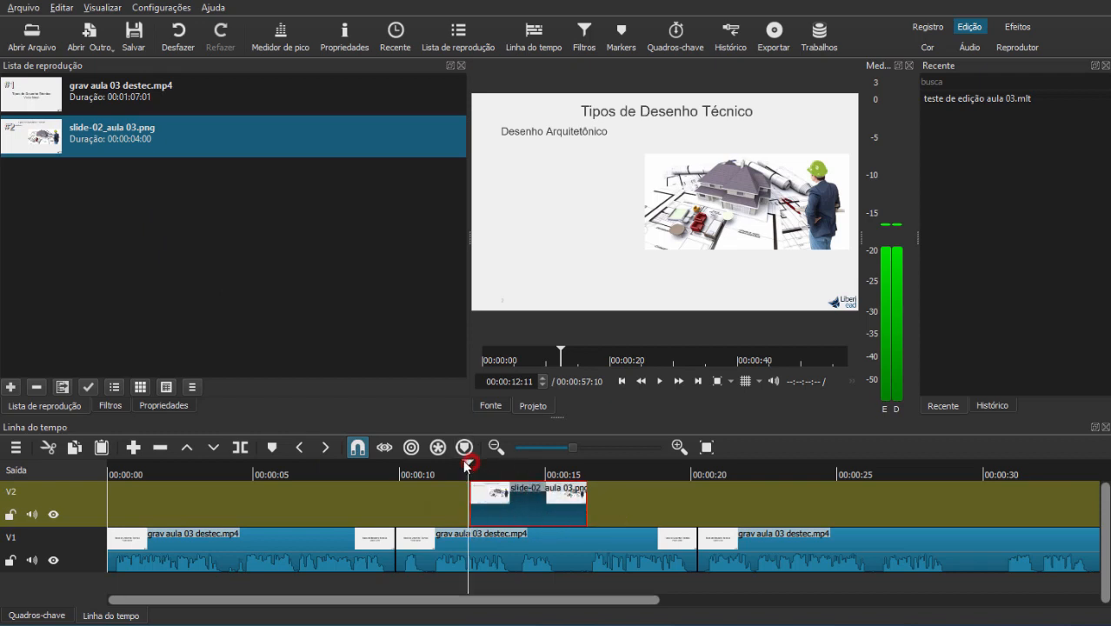
pyautogui.click(660, 381)
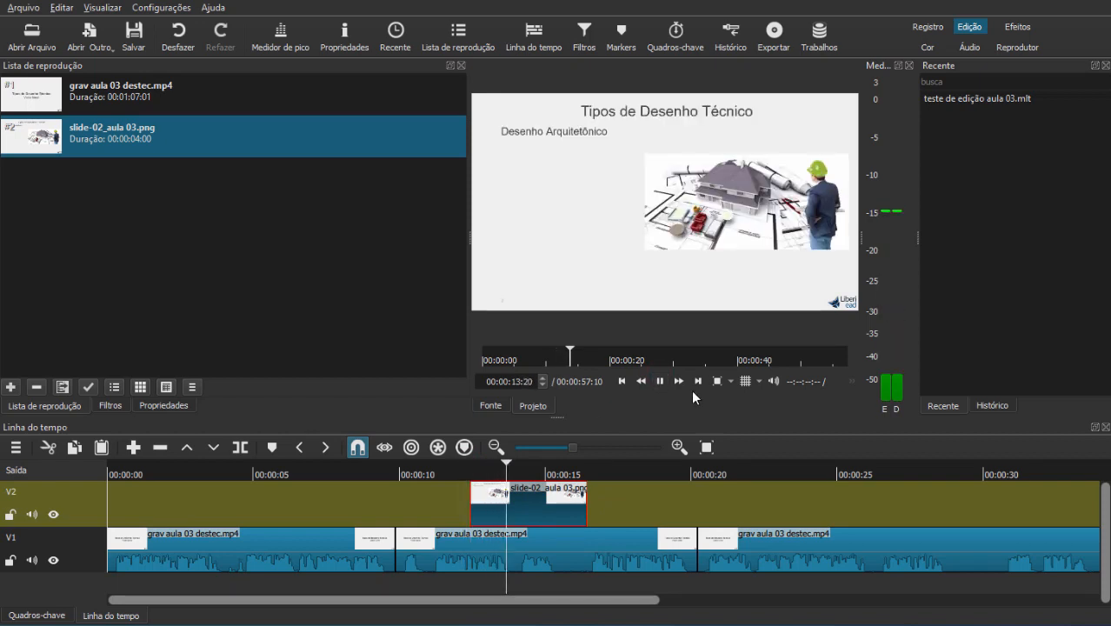
pyautogui.click(661, 380)
pyautogui.click(464, 465)
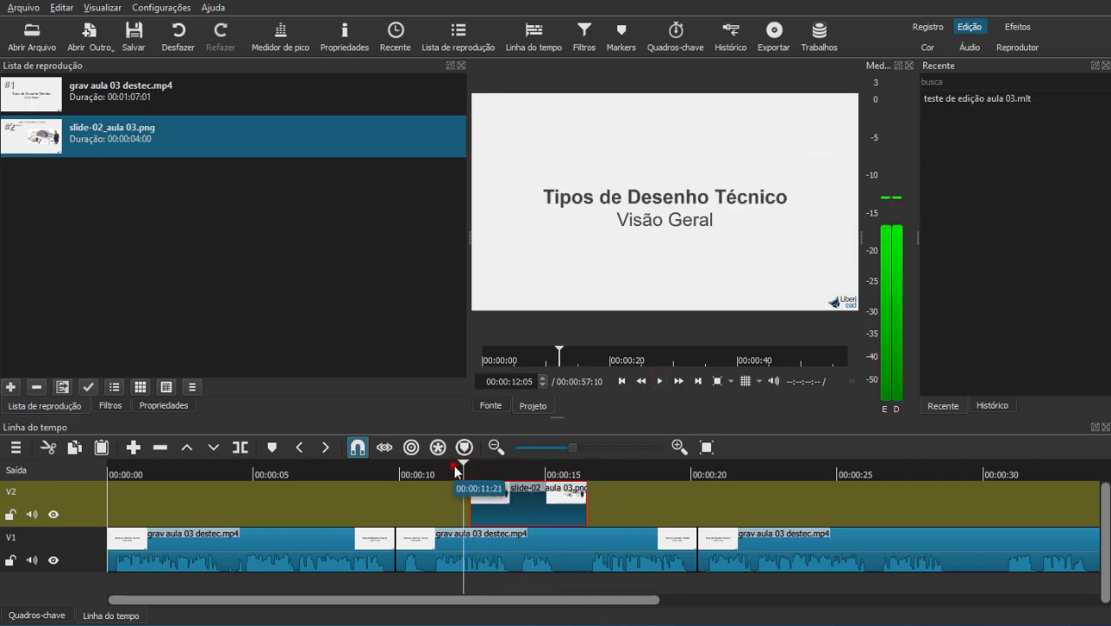
pyautogui.click(455, 467)
pyautogui.click(662, 383)
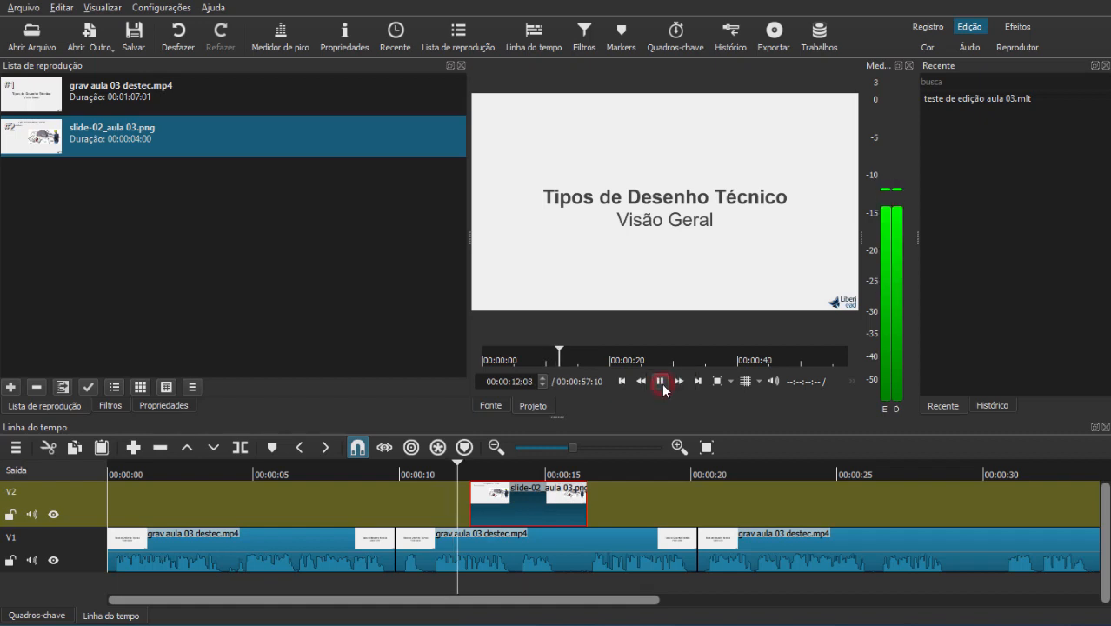
pyautogui.press('space')
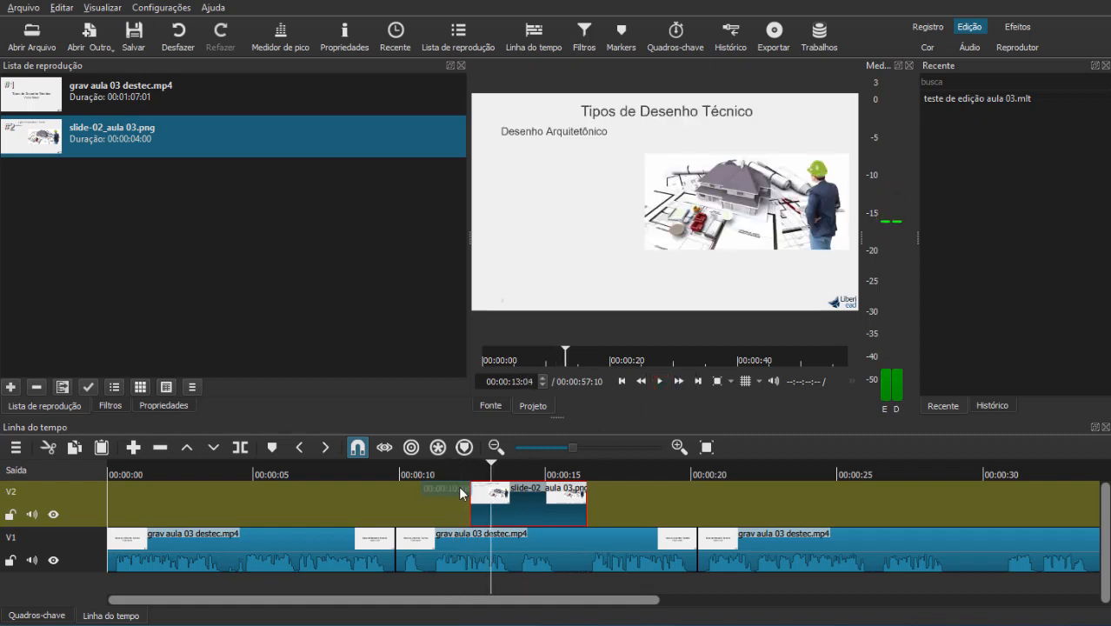
# Scrub past the end of the slide image on V2 to 00:00:17:03, and return inside the image to 00:00:14:11
pyautogui.click(582, 467)
pyautogui.moveTo(587, 468); pyautogui.dragTo(606, 466)
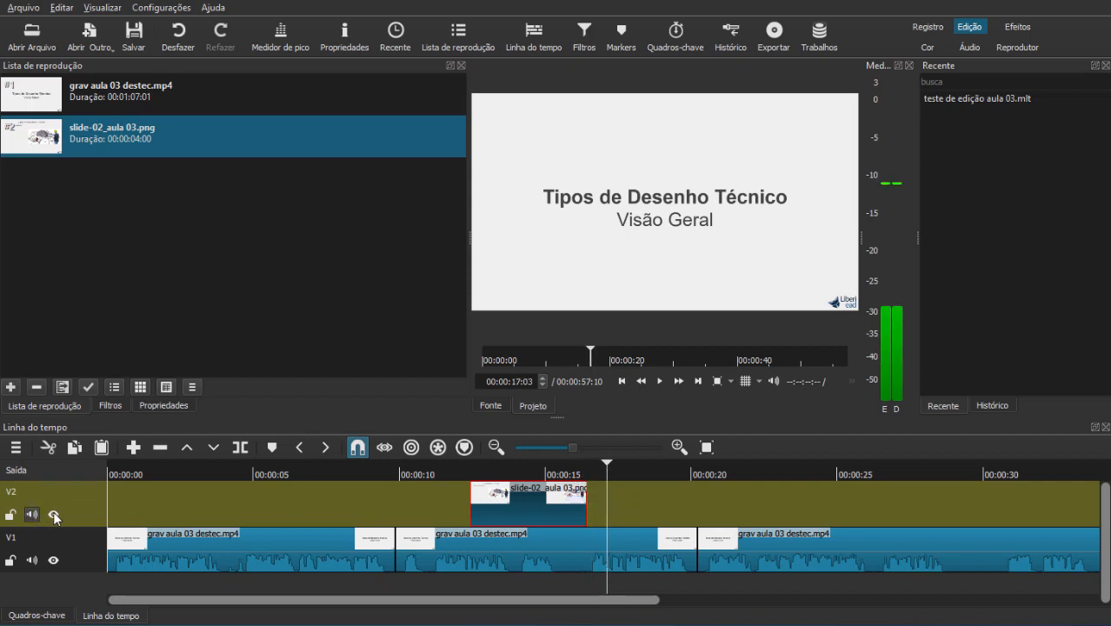
pyautogui.click(527, 470)
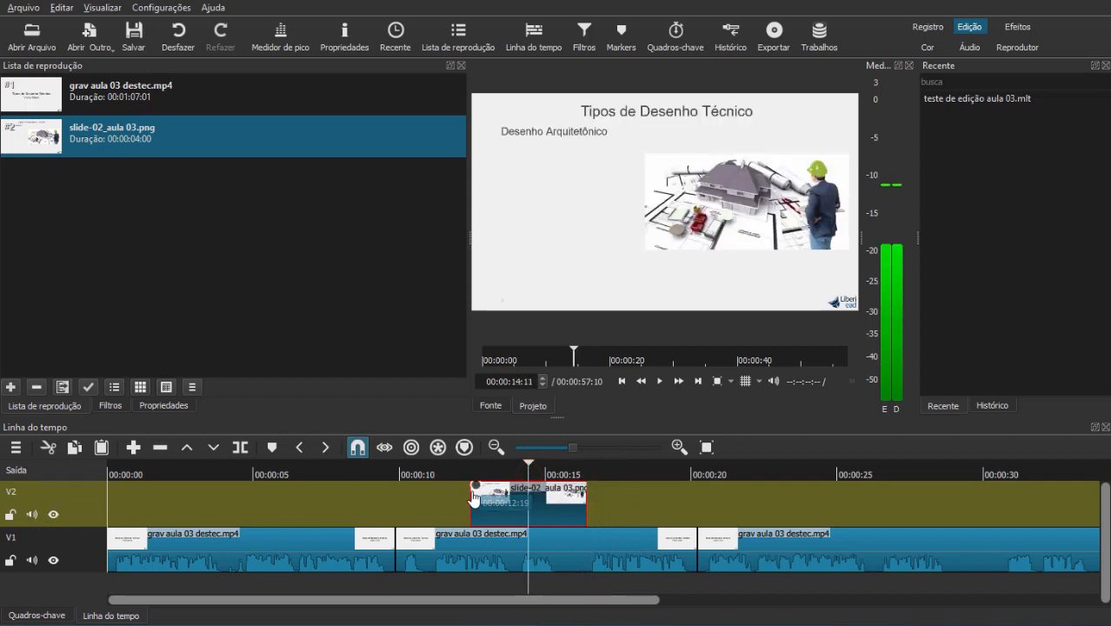
# Scrub around the end of the slide image, and hide and show track V2 again to compare the preview
pyautogui.click(592, 468)
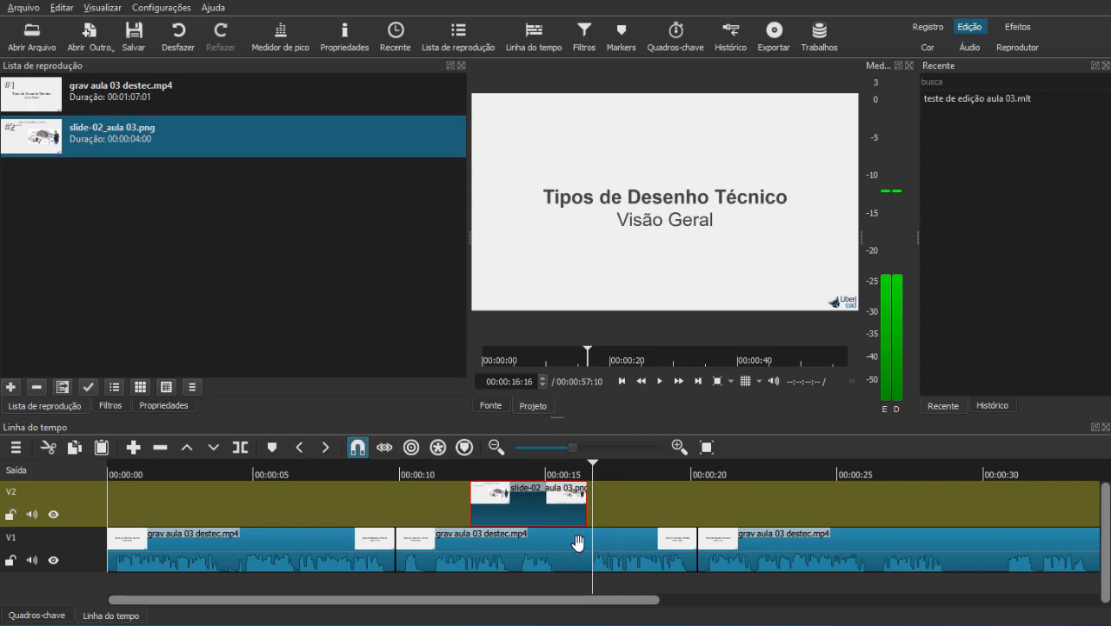
pyautogui.click(525, 474)
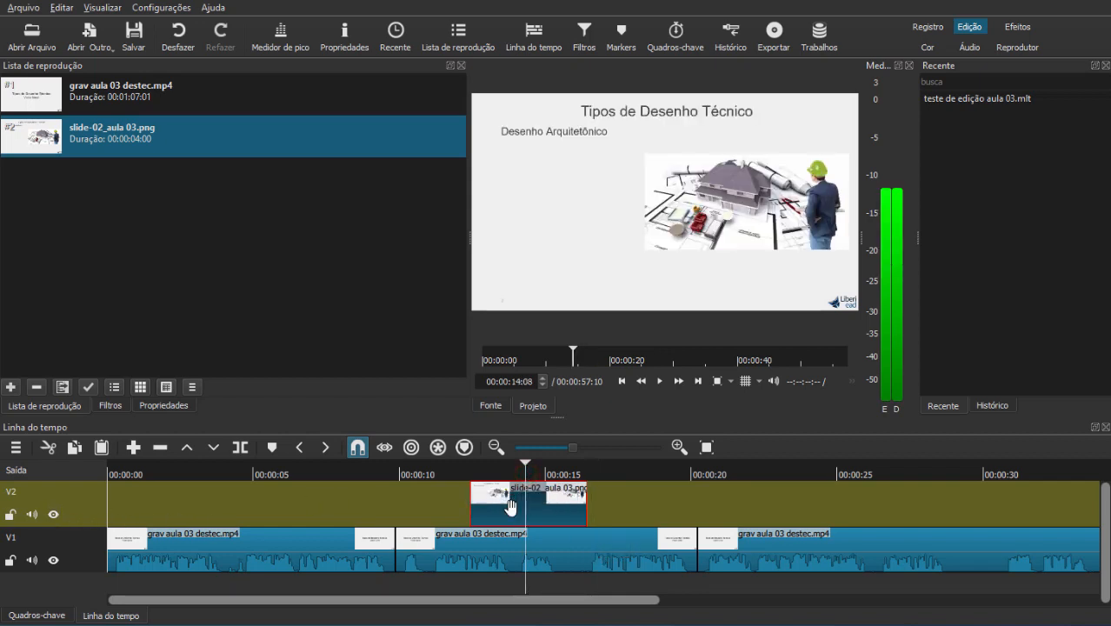
pyautogui.moveTo(521, 462); pyautogui.dragTo(533, 462)
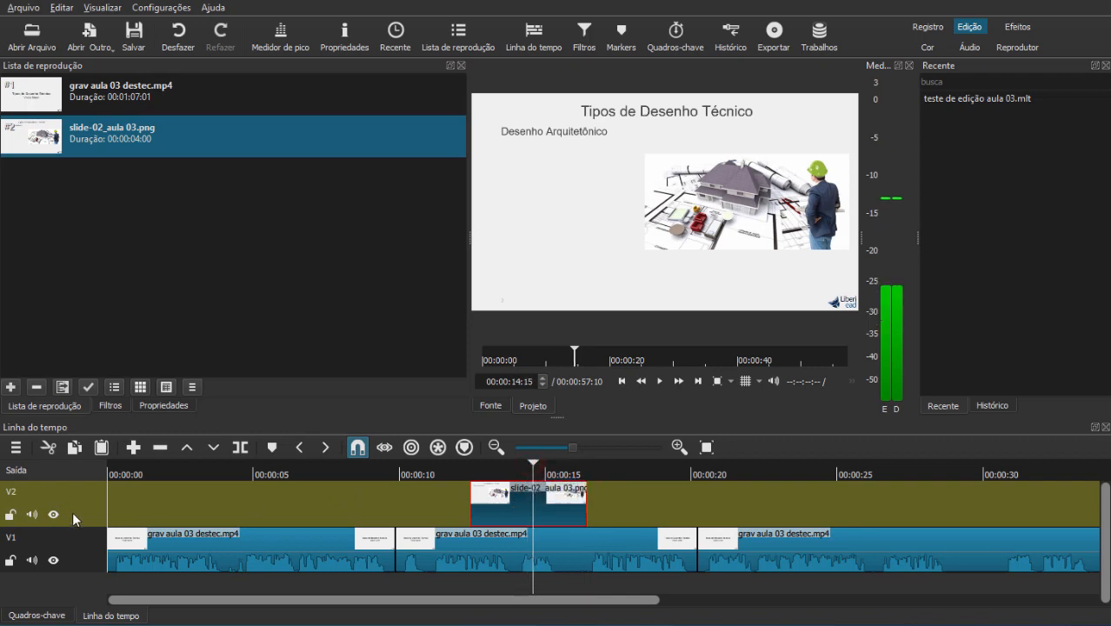
pyautogui.click(53, 514)
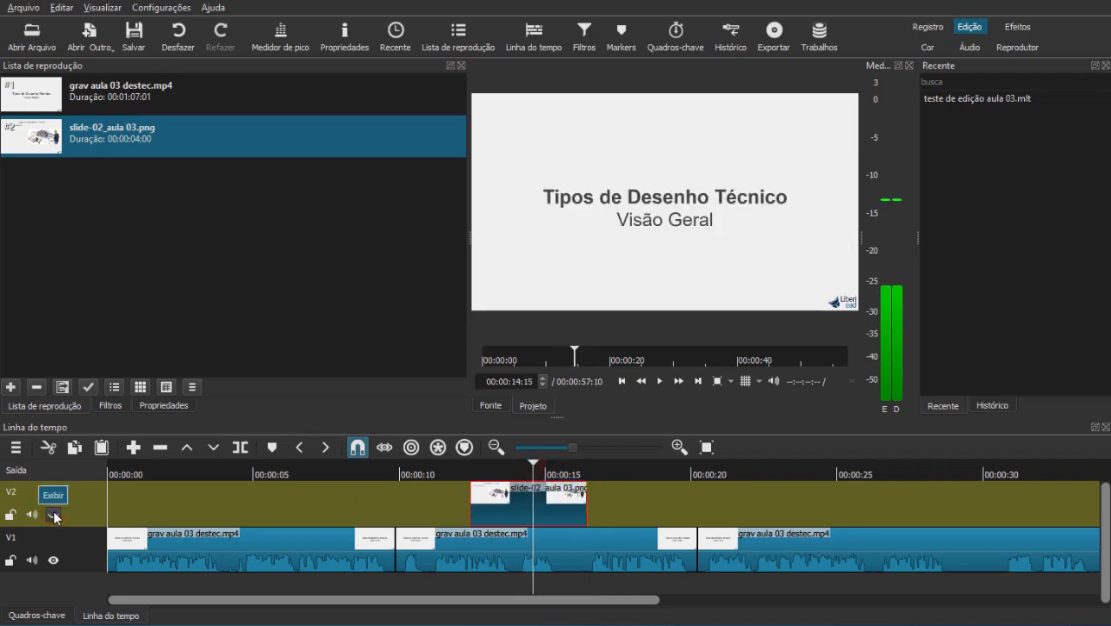
pyautogui.click(471, 467)
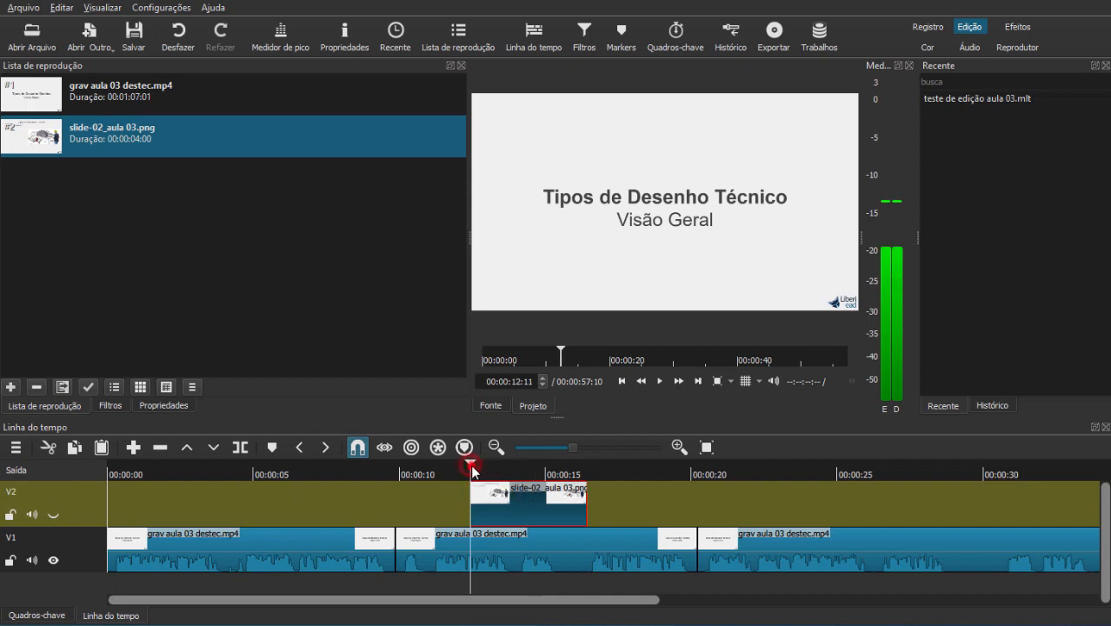
pyautogui.click(53, 515)
# Locate the slide change in the V1 recording and extend the end of slide-02_aula 03.png on V2 to 00:00:21:20
pyautogui.moveTo(532, 469); pyautogui.dragTo(740, 480)
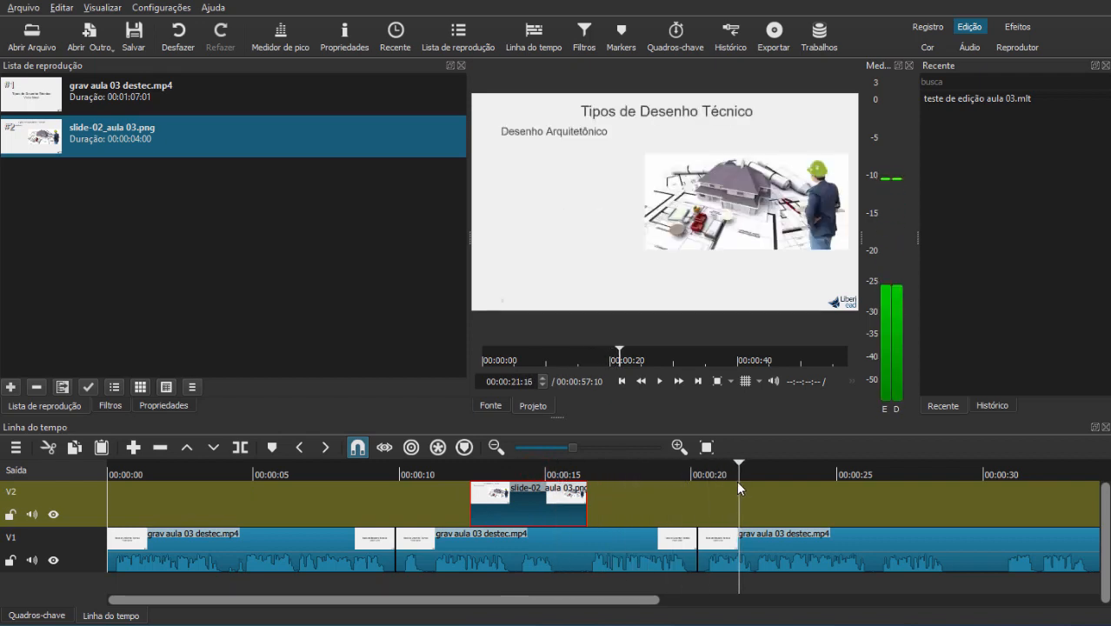
pyautogui.click(743, 482)
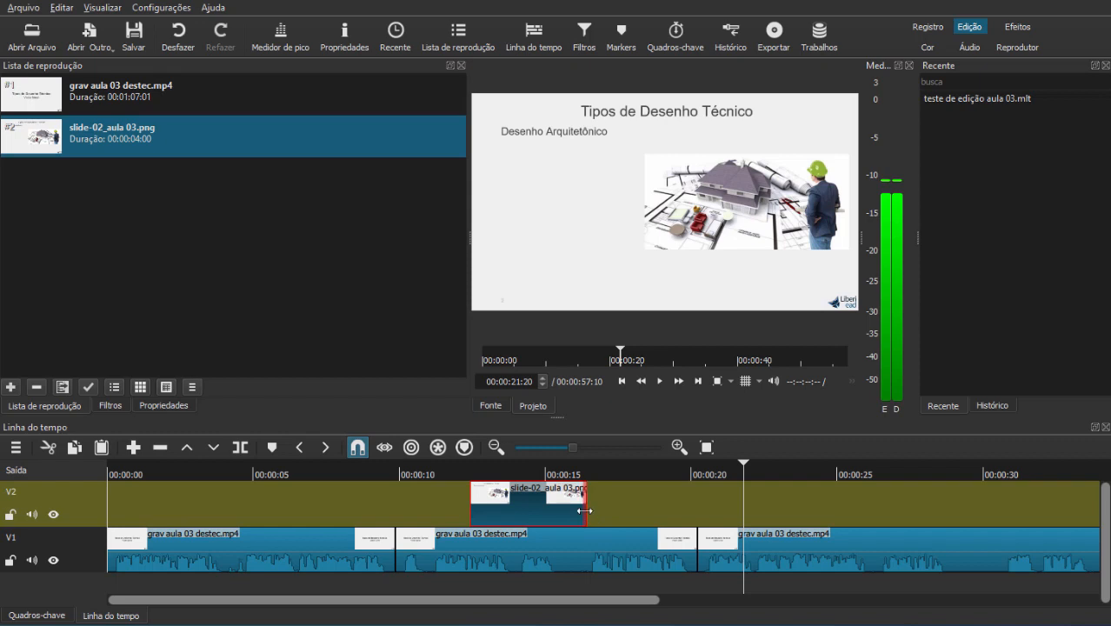
pyautogui.moveTo(598, 511); pyautogui.dragTo(749, 508)
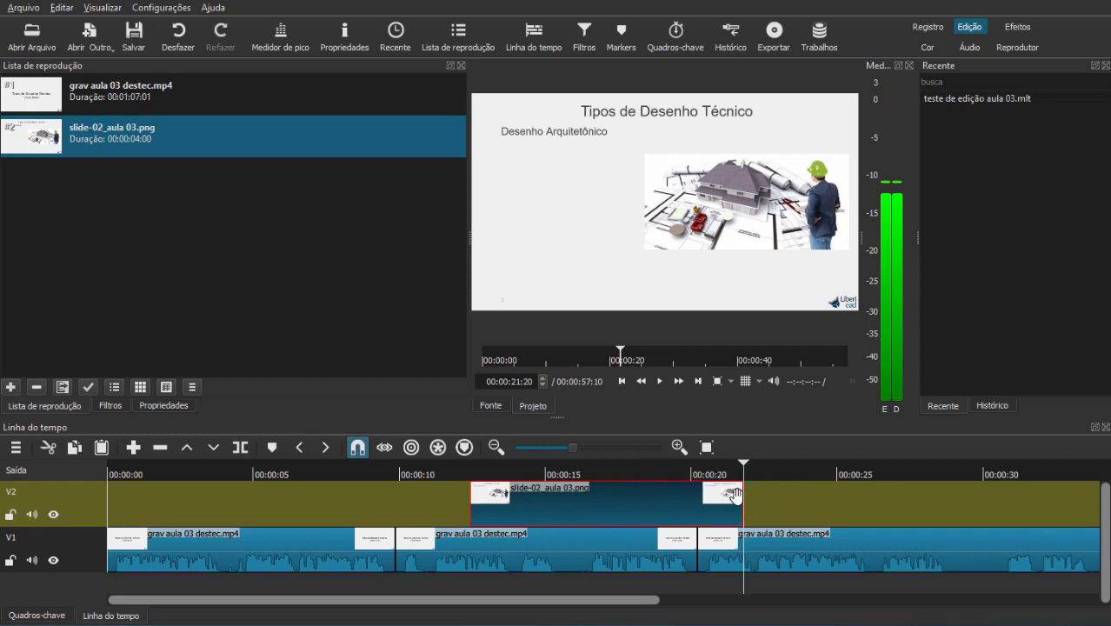
# Play the timeline from 00:00:11:16 until past the end of the extended slide image to check both transitions
pyautogui.click(802, 514)
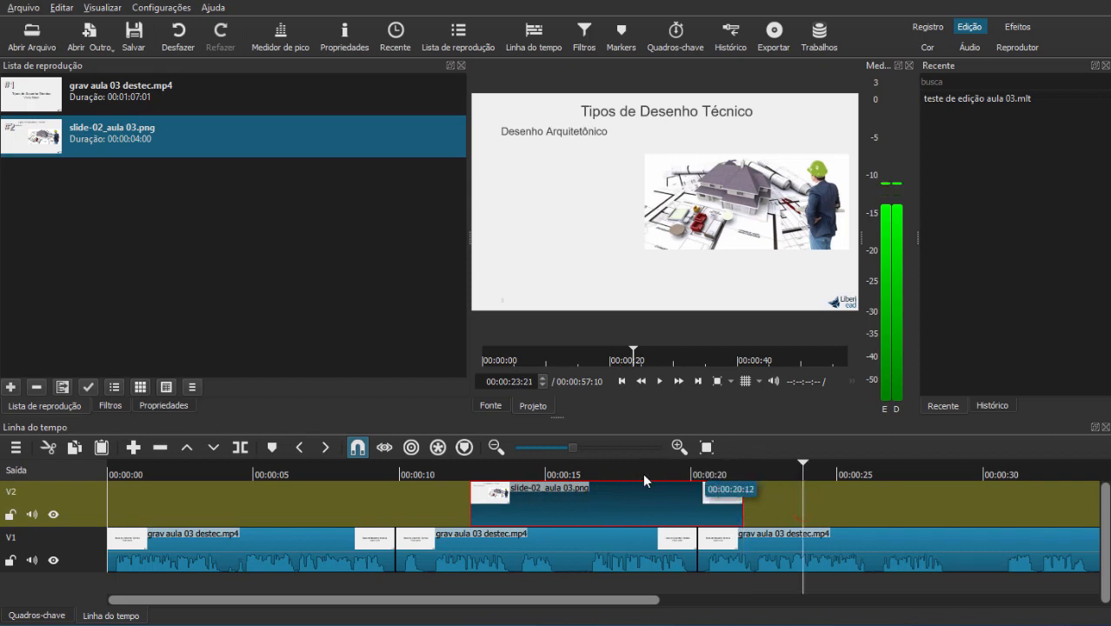
pyautogui.click(448, 473)
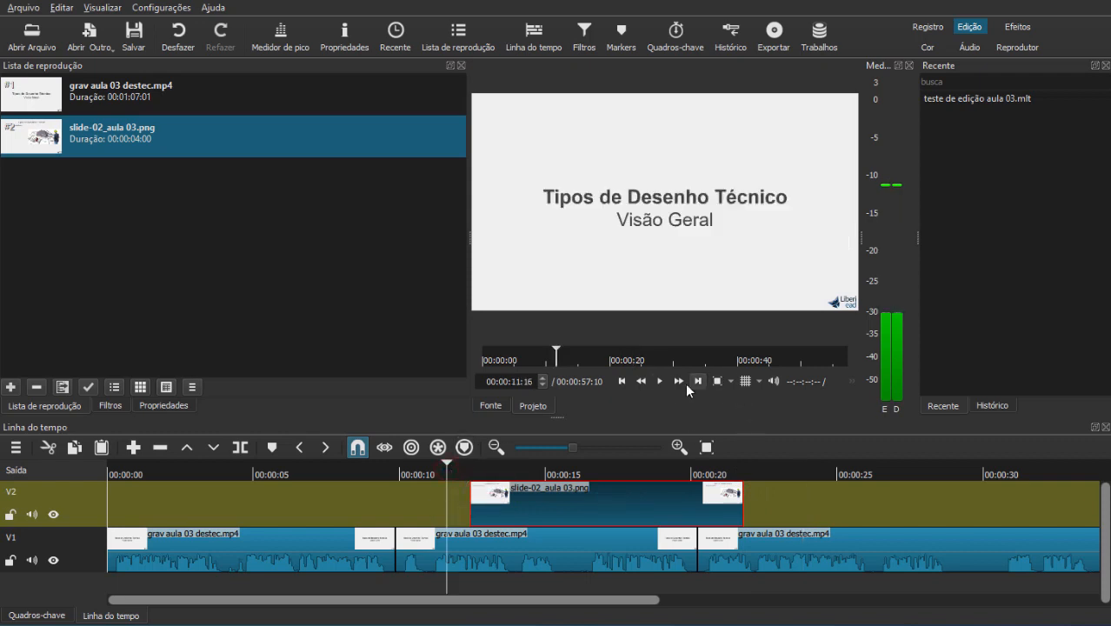
pyautogui.click(659, 383)
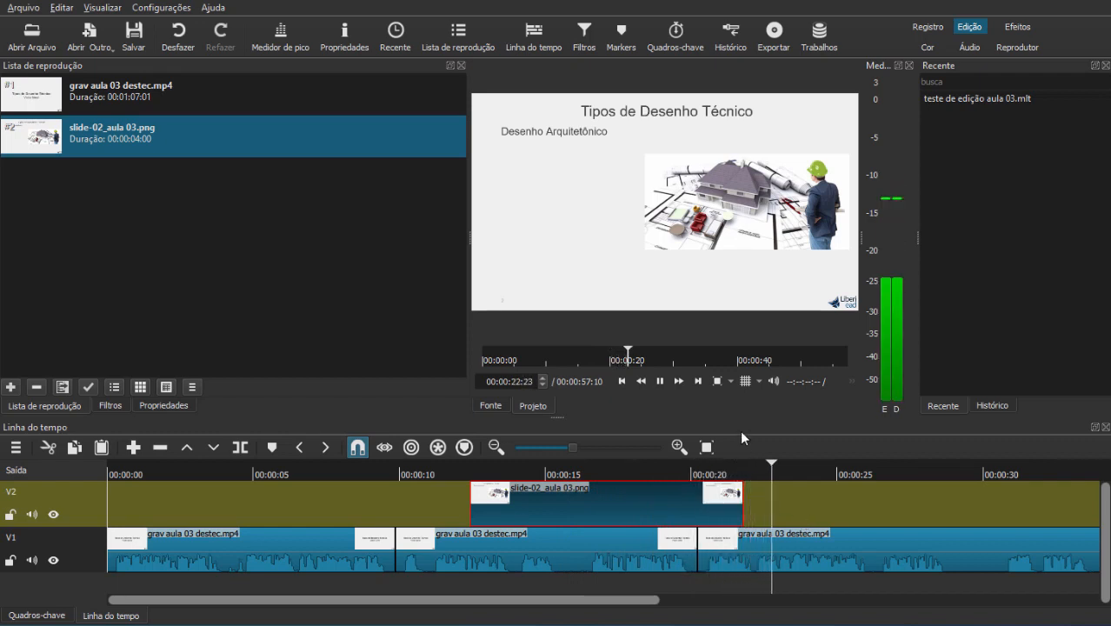
pyautogui.click(660, 381)
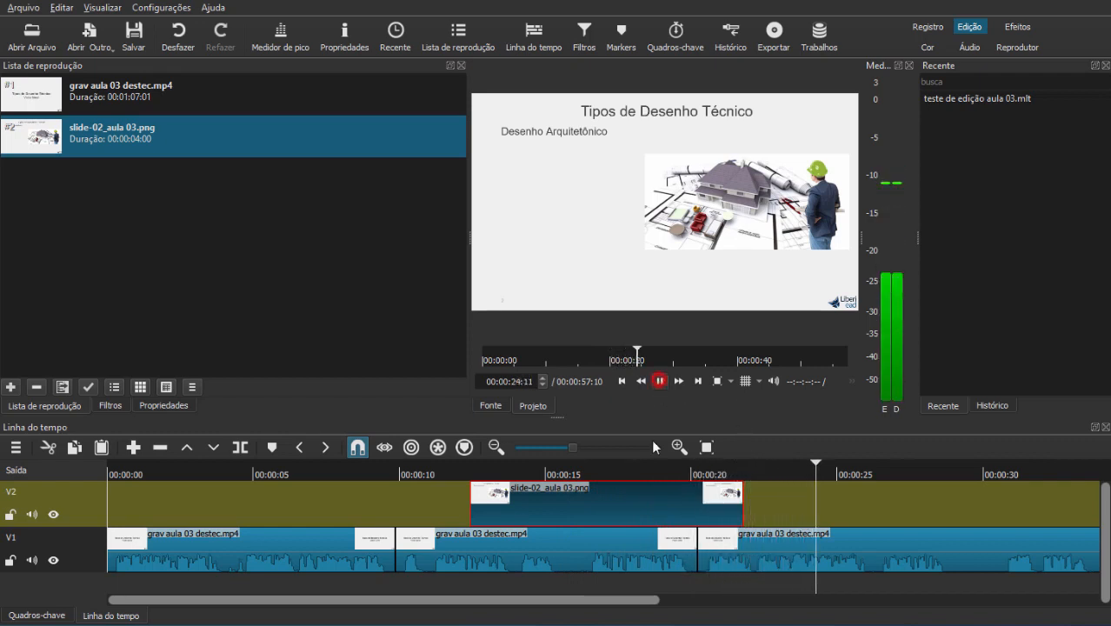
# Inspect the frames just before and at the slide image's start, 00:00:12:11, and at its end, 00:00:21:20
pyautogui.click(451, 467)
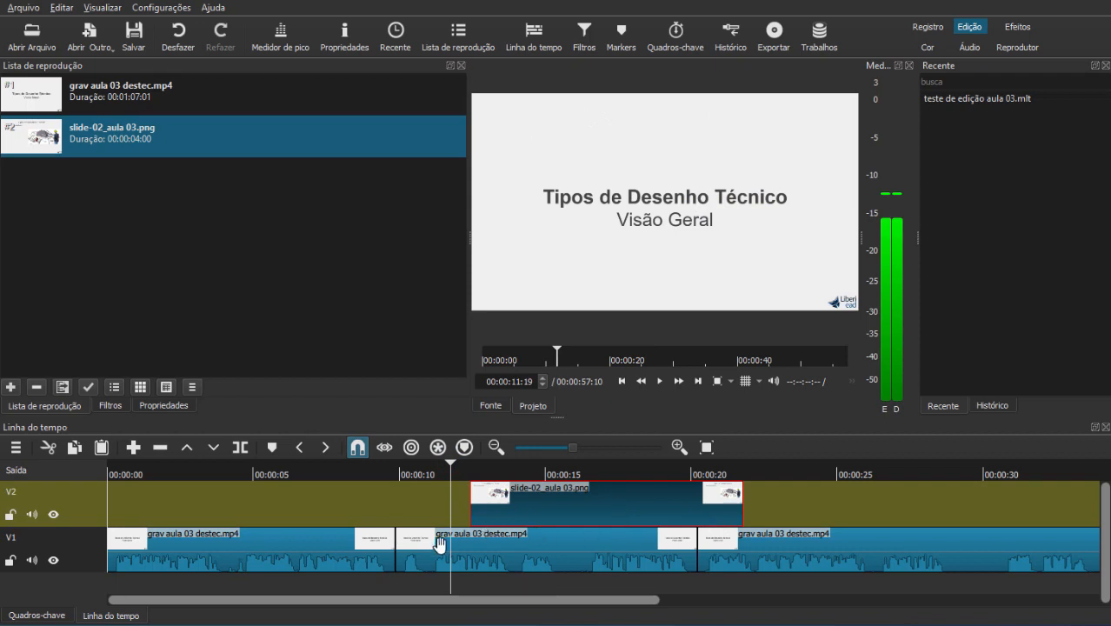
pyautogui.moveTo(508, 497); pyautogui.dragTo(475, 484)
pyautogui.click(465, 470)
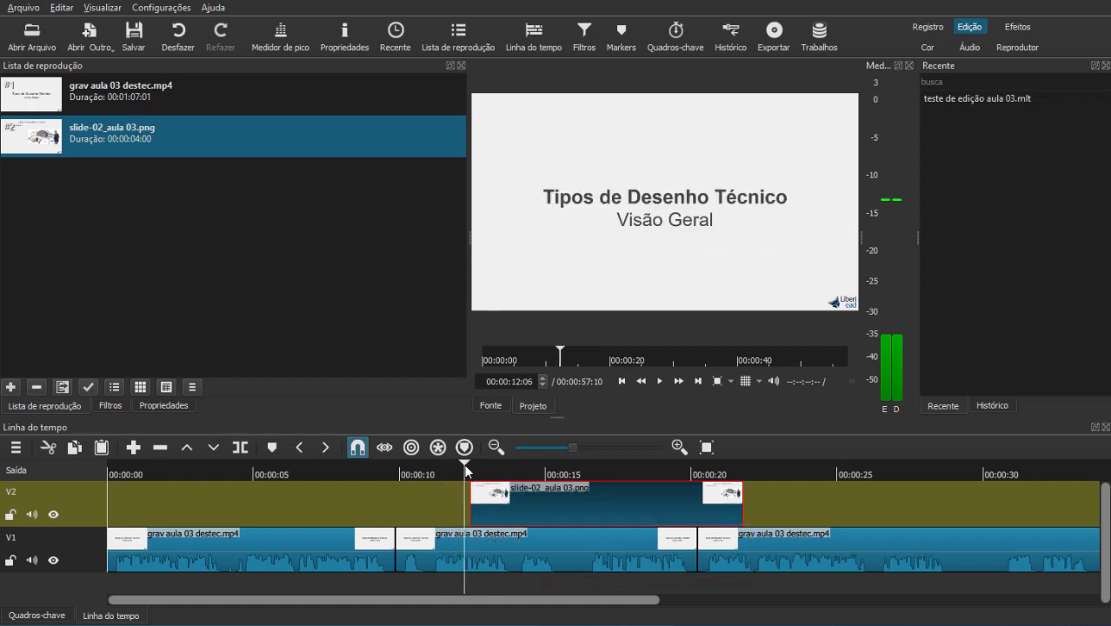
pyautogui.click(459, 470)
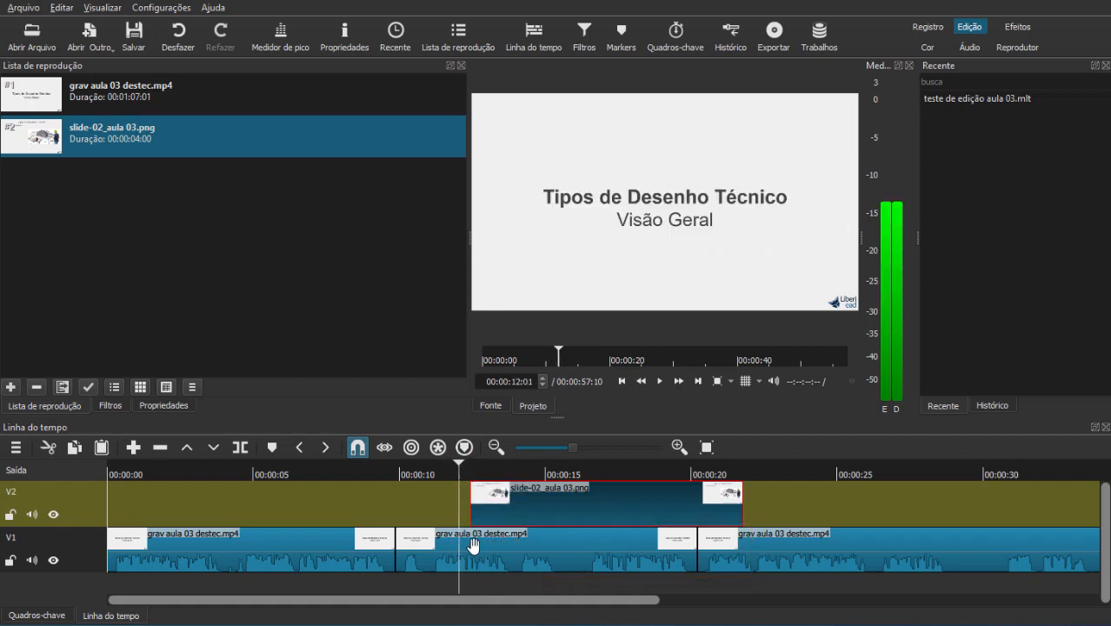
pyautogui.click(471, 470)
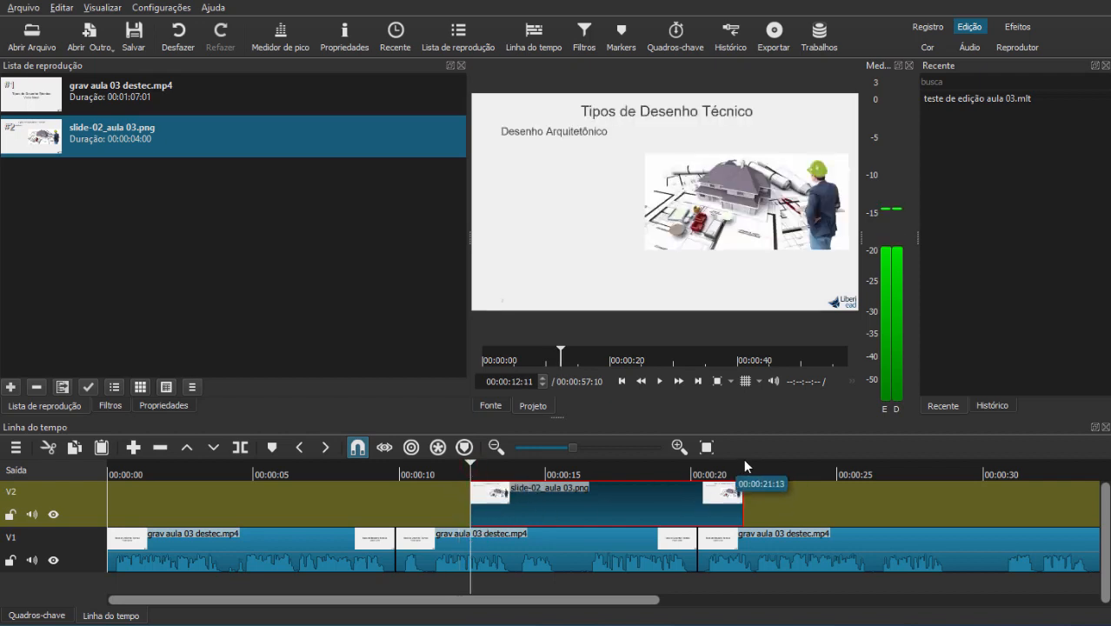
pyautogui.moveTo(749, 477); pyautogui.dragTo(744, 492)
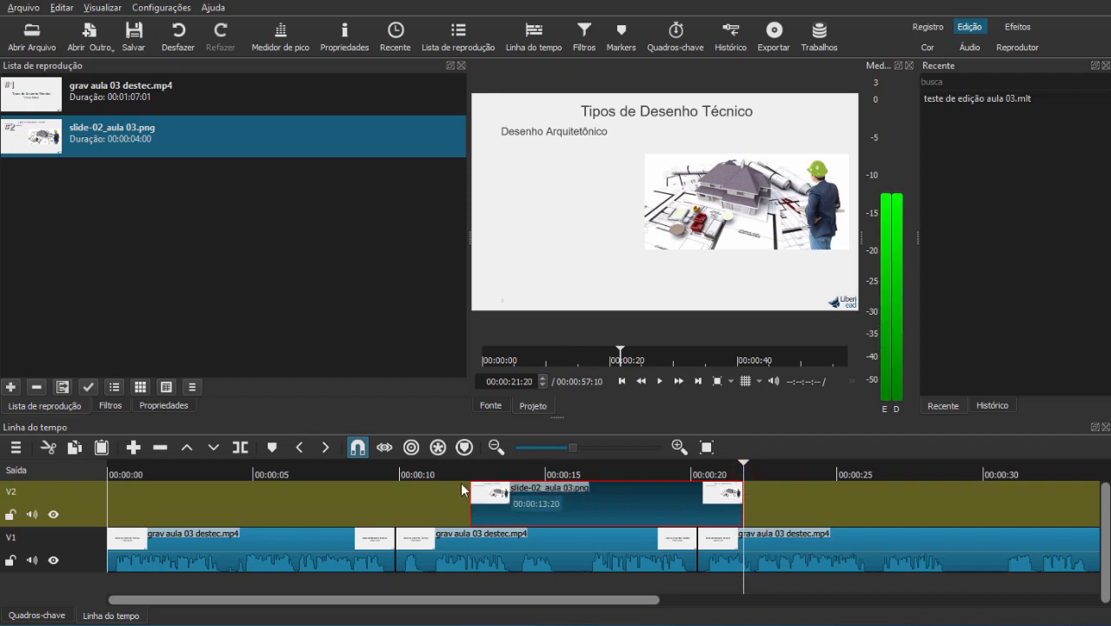
# Detach the audio of the second V1 clip, starting at about 00:00:10, onto its own audio track
pyautogui.click(504, 557)
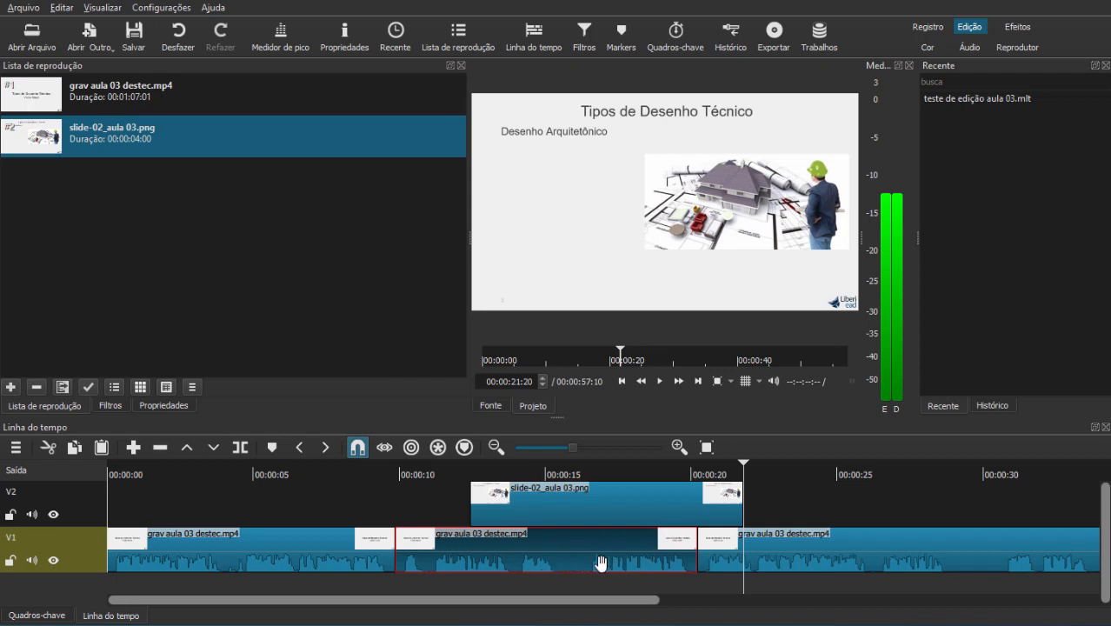
pyautogui.click(414, 538)
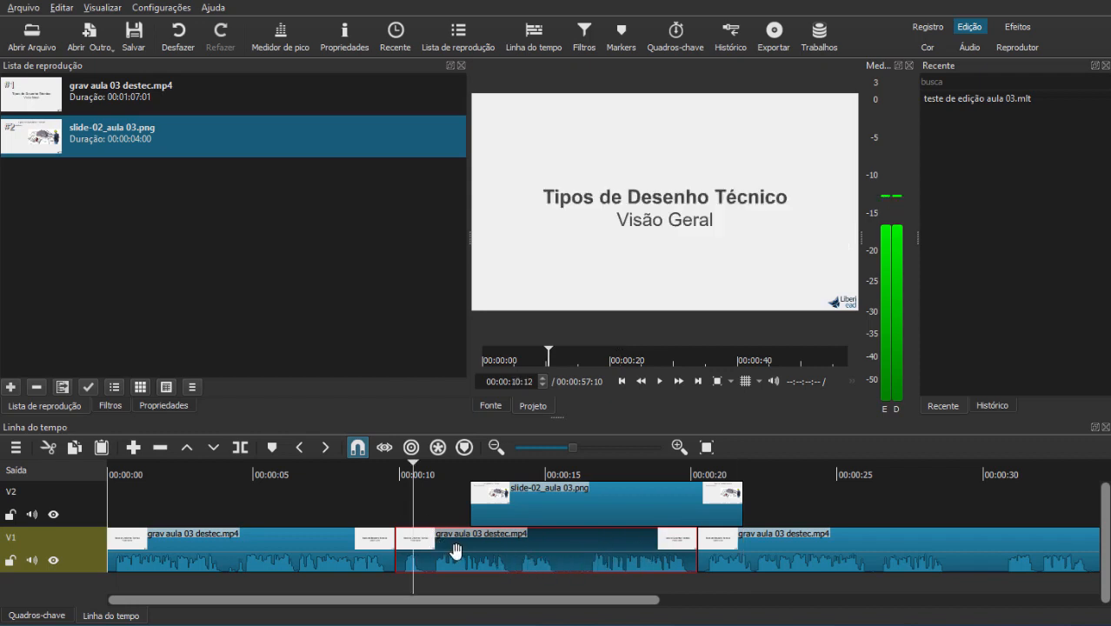
pyautogui.rightClick(548, 551)
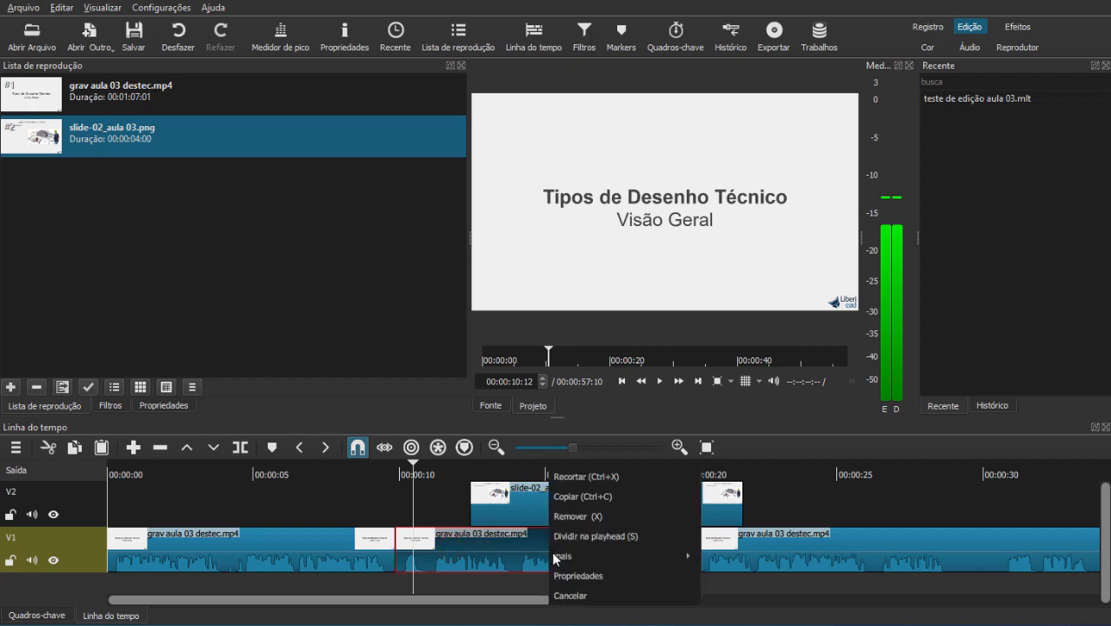
pyautogui.moveTo(584, 556)
pyautogui.click(730, 558)
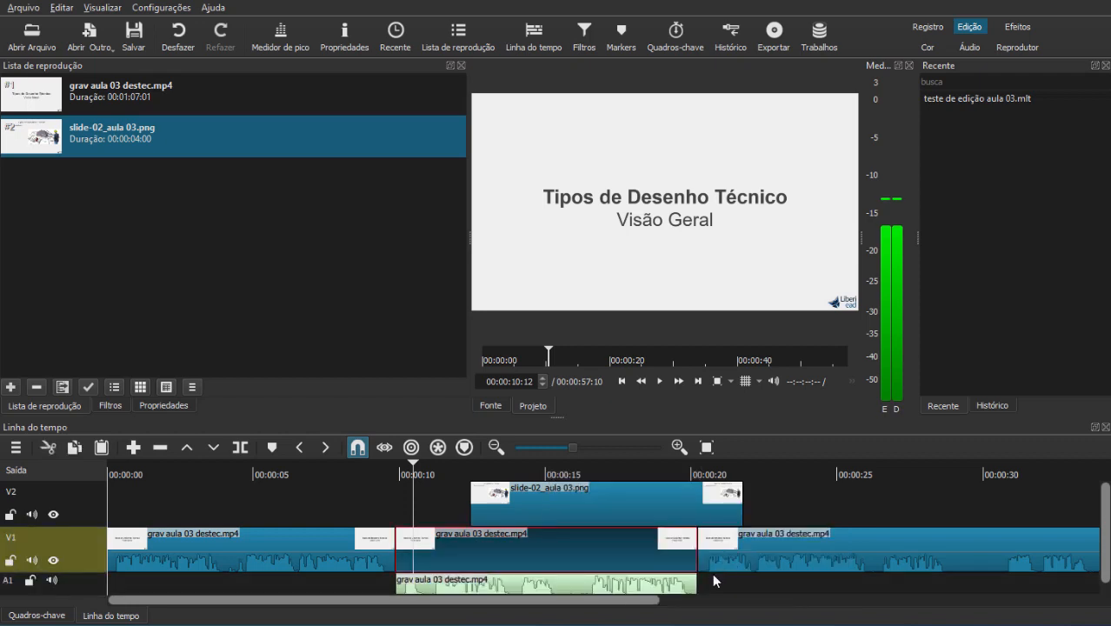
# Detach the audio of the third V1 clip, starting at about 00:00:20, onto track A1
pyautogui.hscroll(2, 739, 559)
pyautogui.click(705, 554)
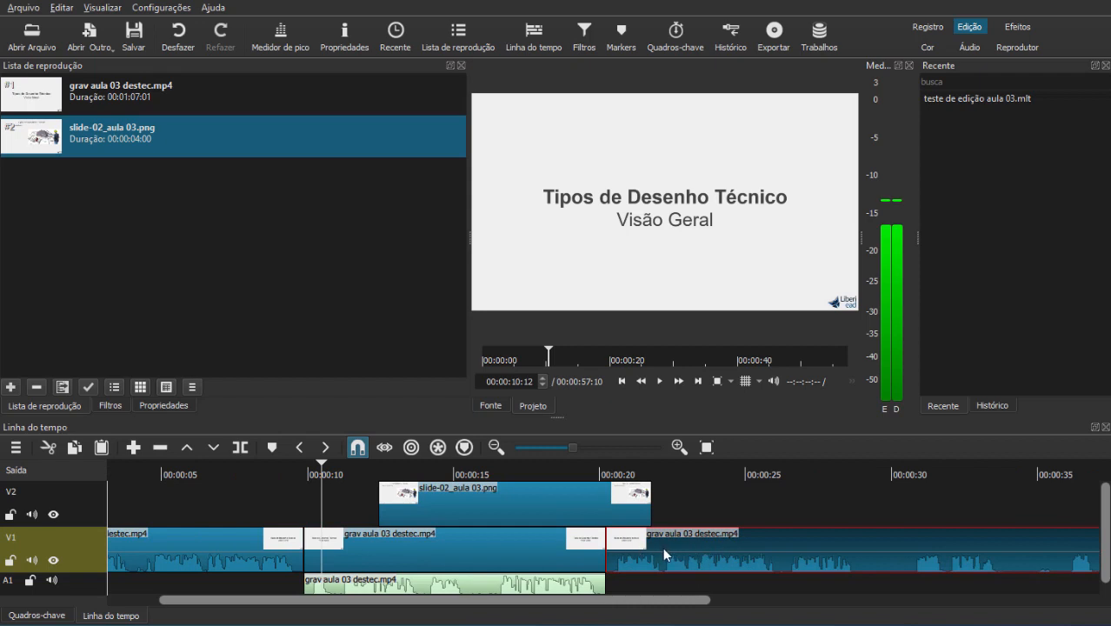
pyautogui.rightClick(663, 547)
pyautogui.moveTo(716, 561)
pyautogui.click(848, 559)
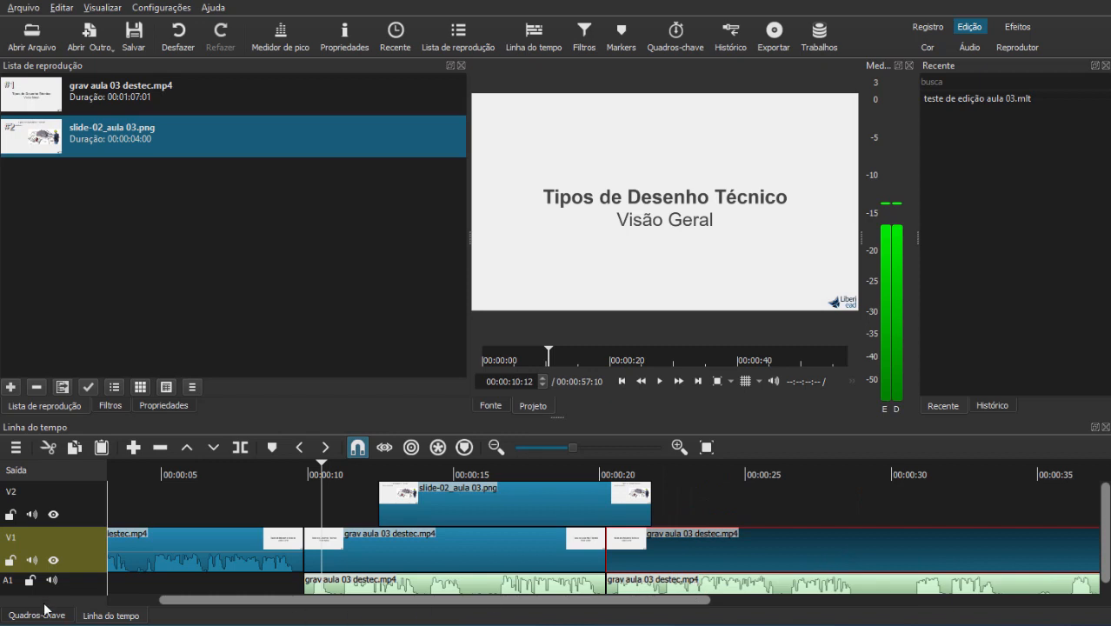
pyautogui.click(354, 472)
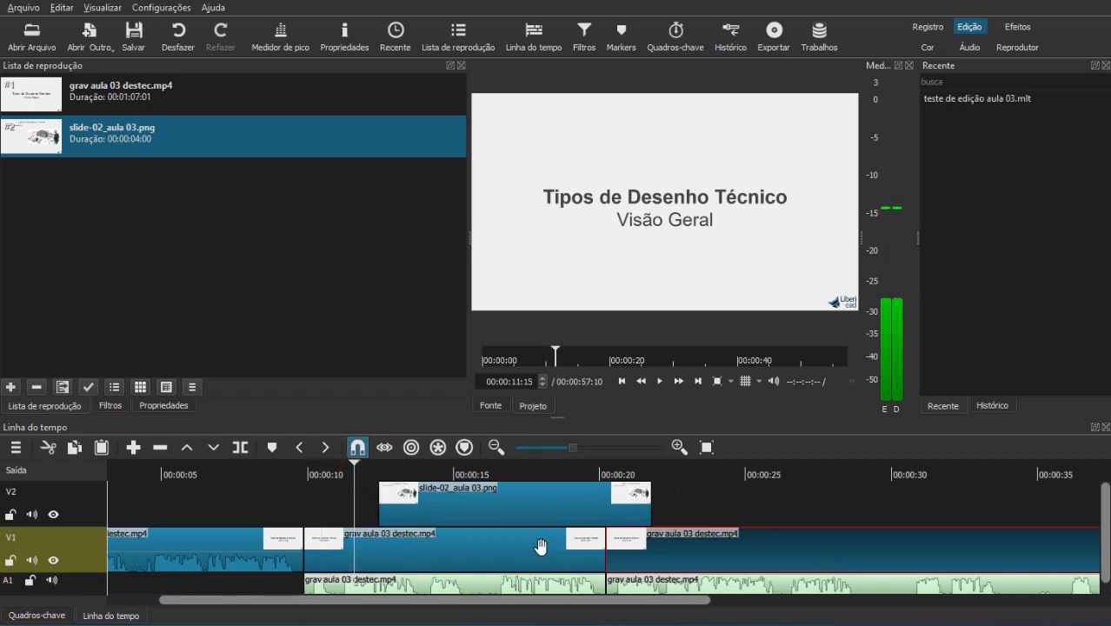
pyautogui.click(496, 589)
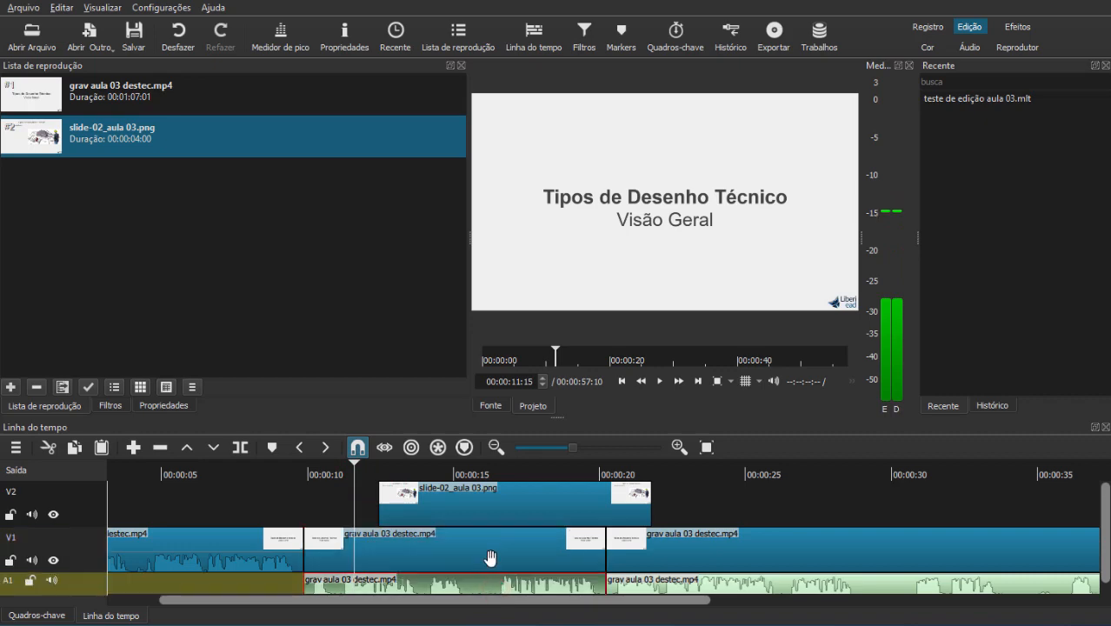
pyautogui.click(490, 550)
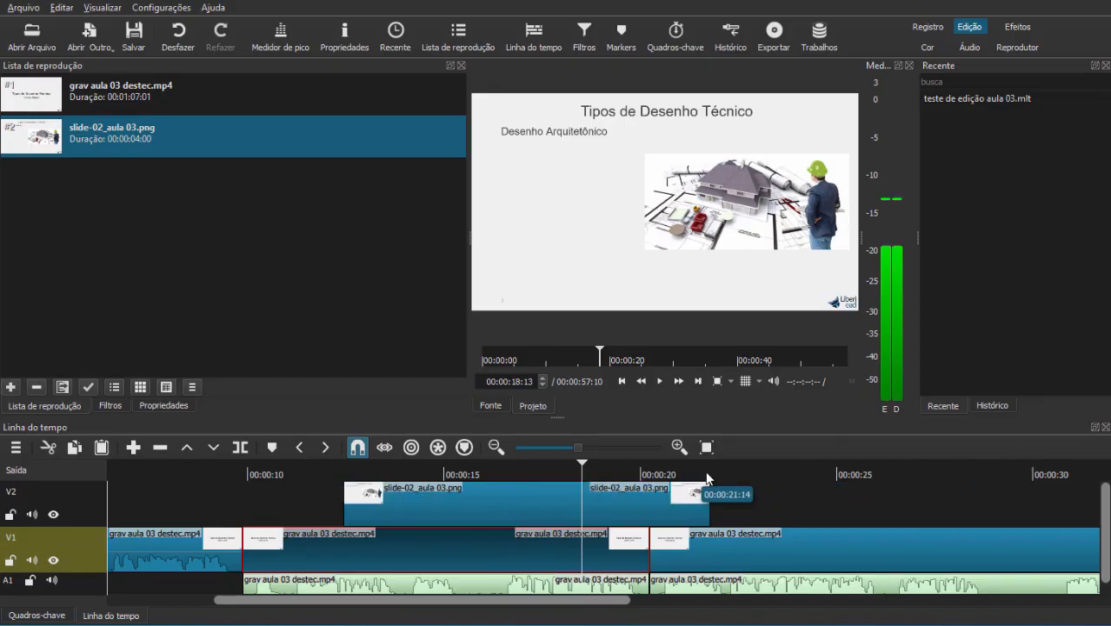
pyautogui.click(670, 539)
pyautogui.click(503, 551)
pyautogui.click(513, 541)
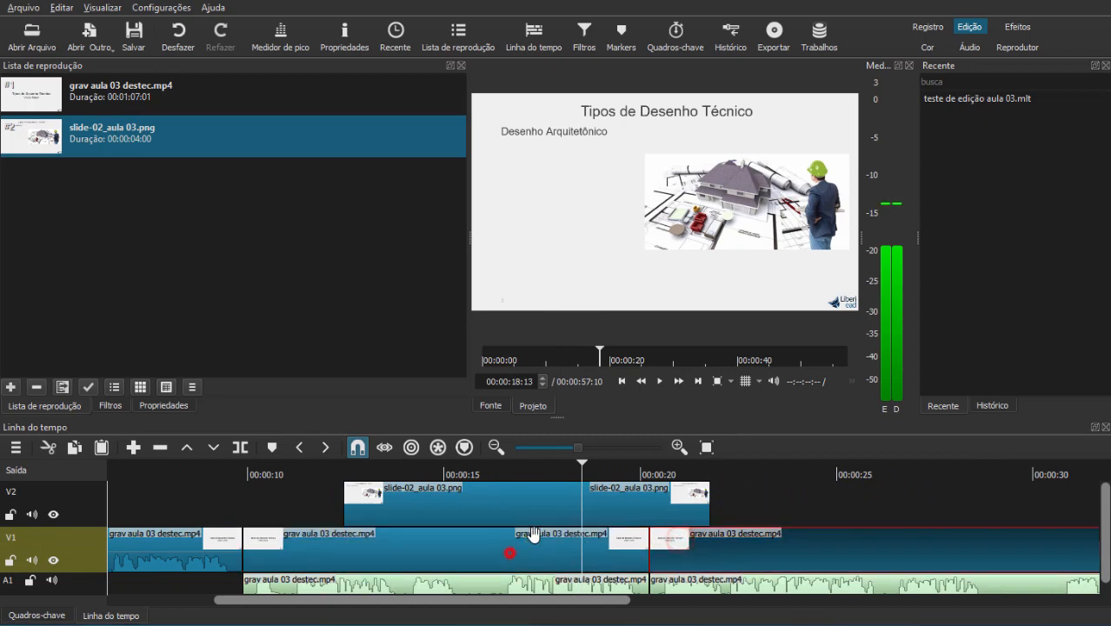
# Split the third V1 clip at 00:00:21:20, where the slide image on V2 ends
pyautogui.click(710, 470)
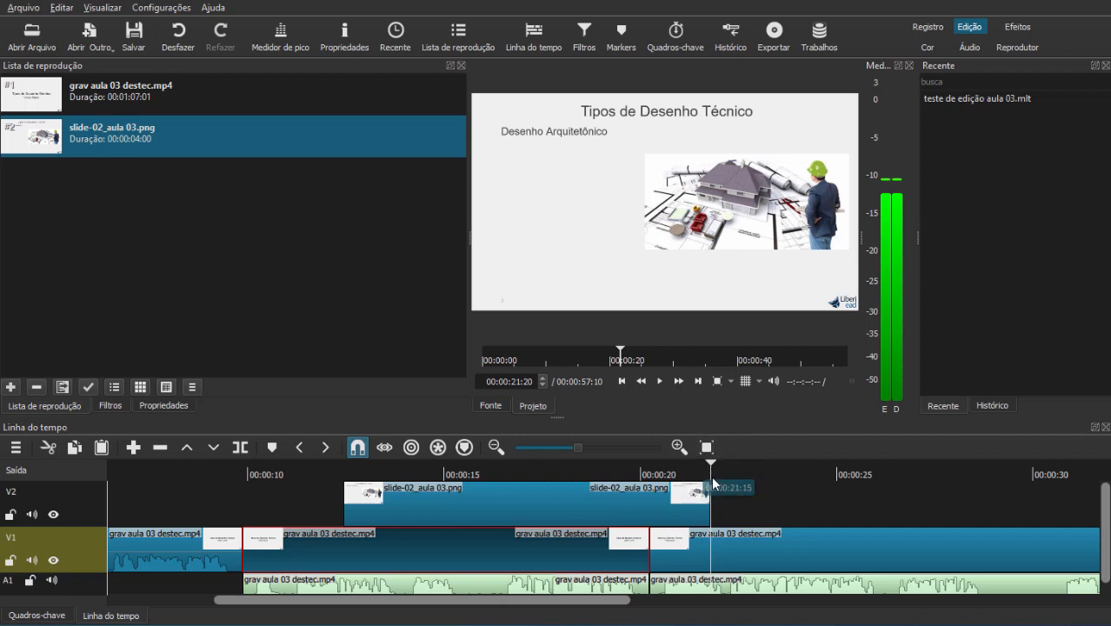
pyautogui.click(733, 557)
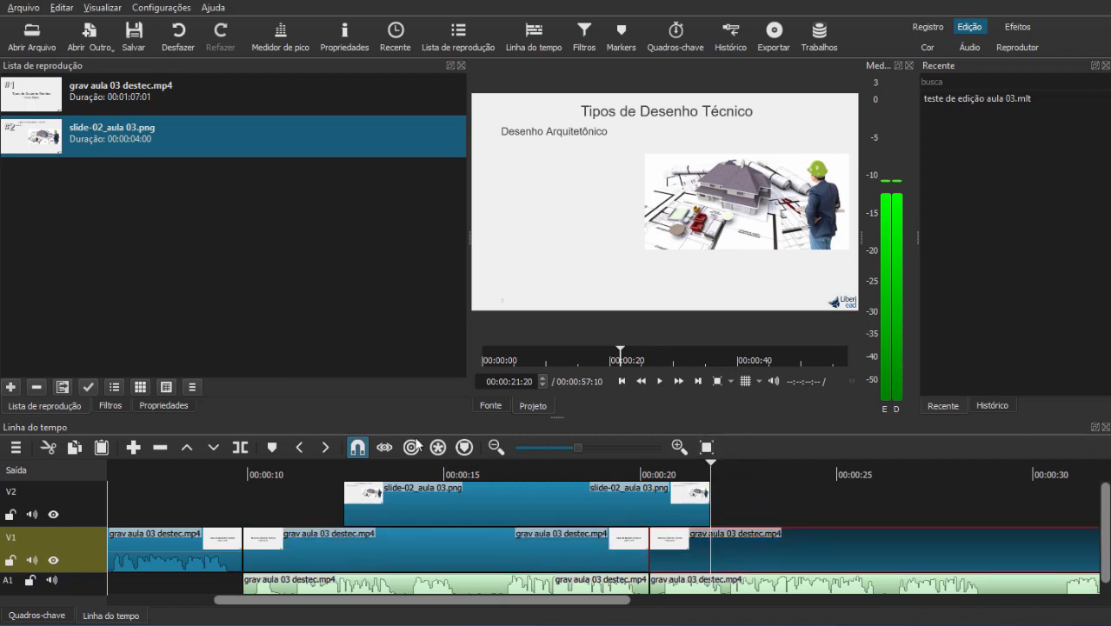
pyautogui.click(244, 449)
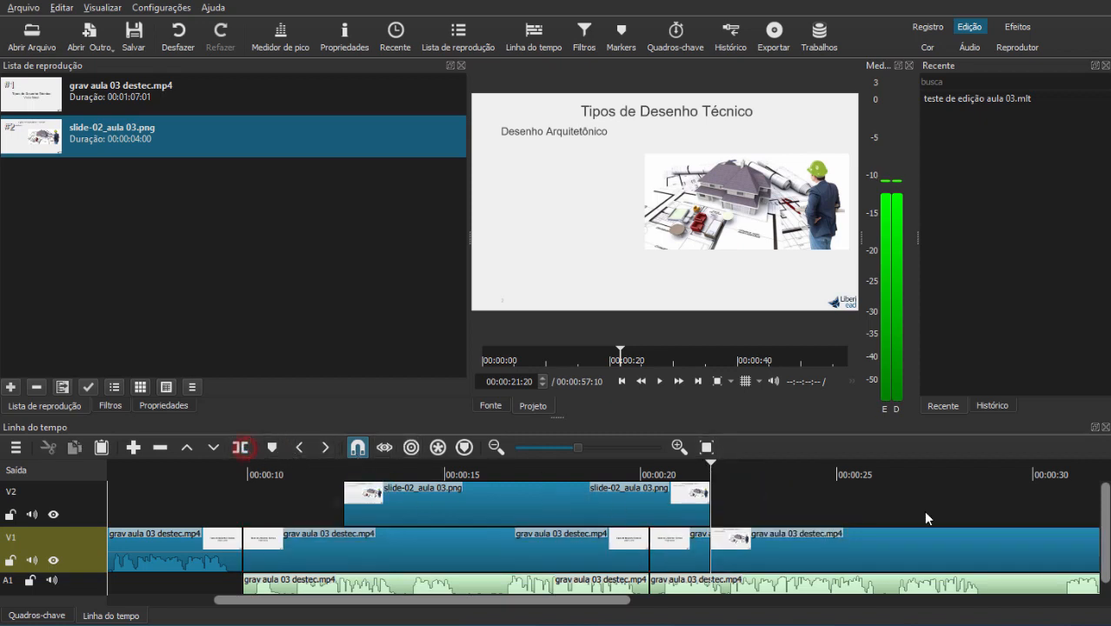
# Split the second V1 clip at 00:00:12:11, where the slide image on V2 starts
pyautogui.click(345, 472)
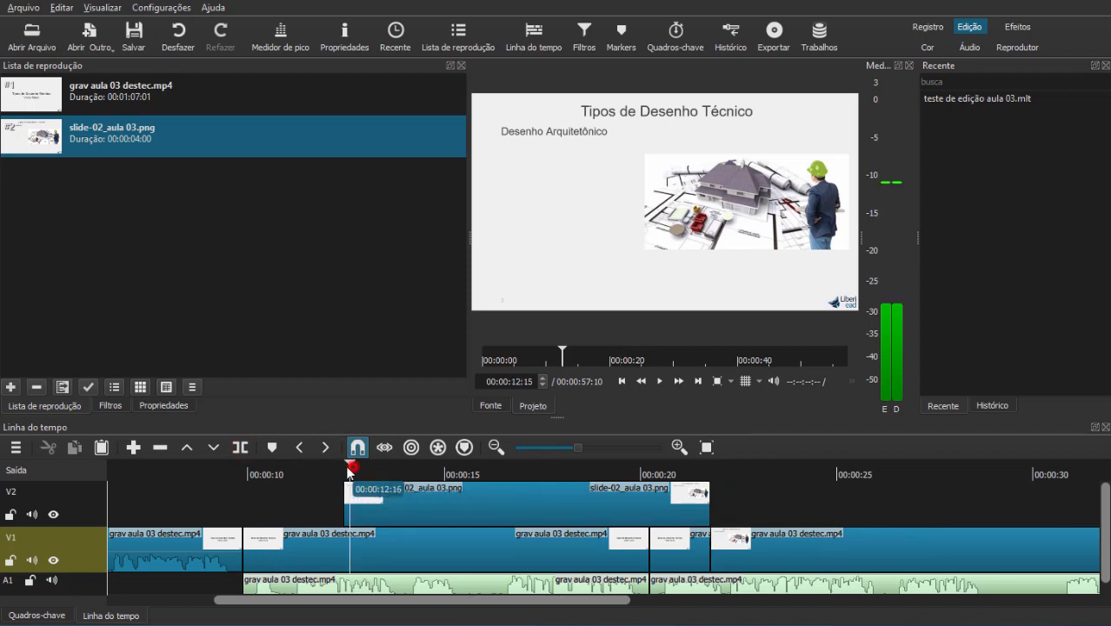
pyautogui.click(324, 555)
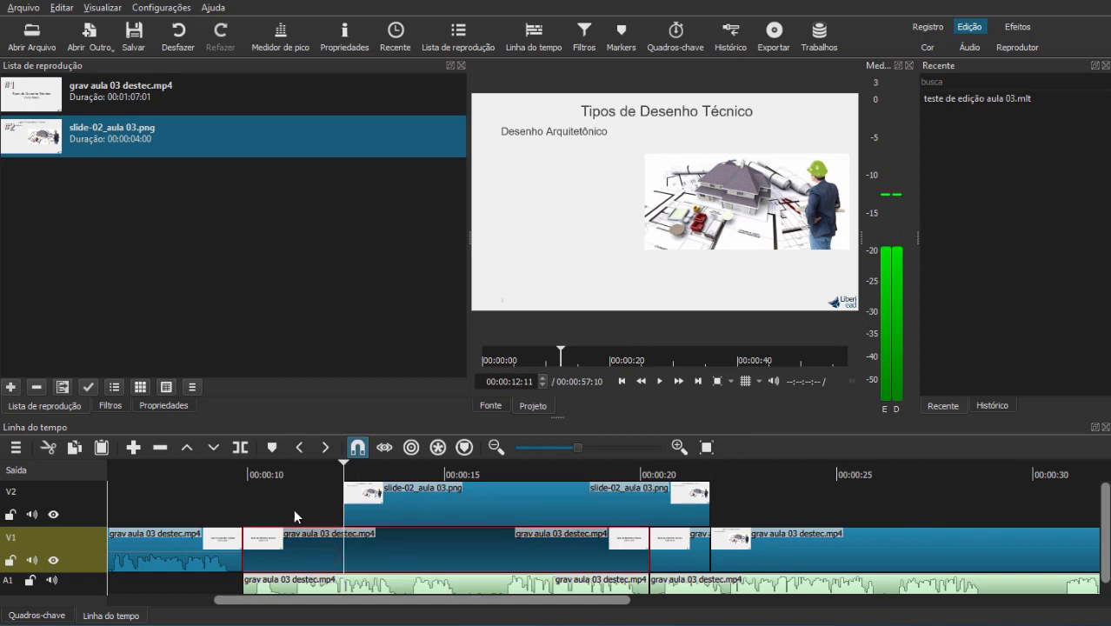
pyautogui.click(241, 447)
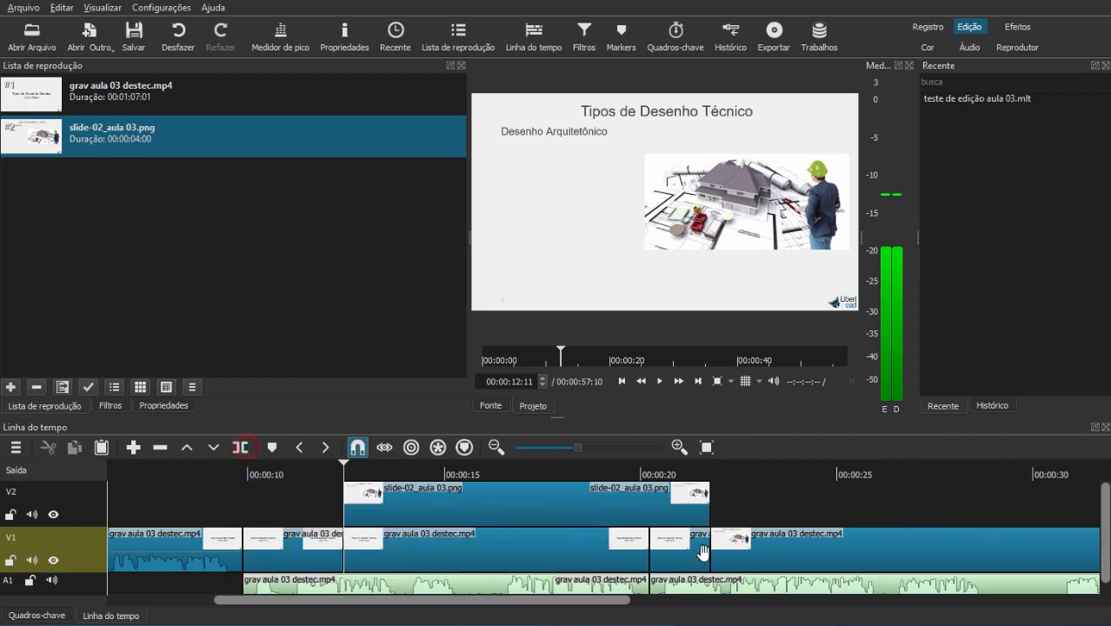
# Remove the two V1 video segments beneath the slide image, leaving the gap open and the A1 audio in place
pyautogui.click(618, 562)
pyautogui.press('Delete')
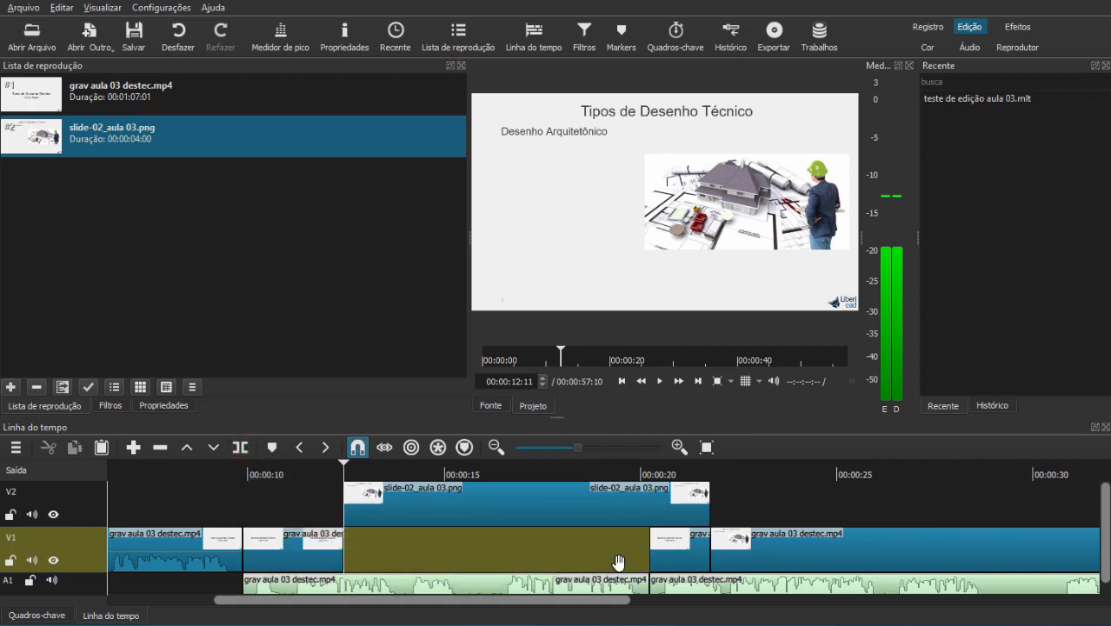
pyautogui.click(669, 544)
pyautogui.press('Delete')
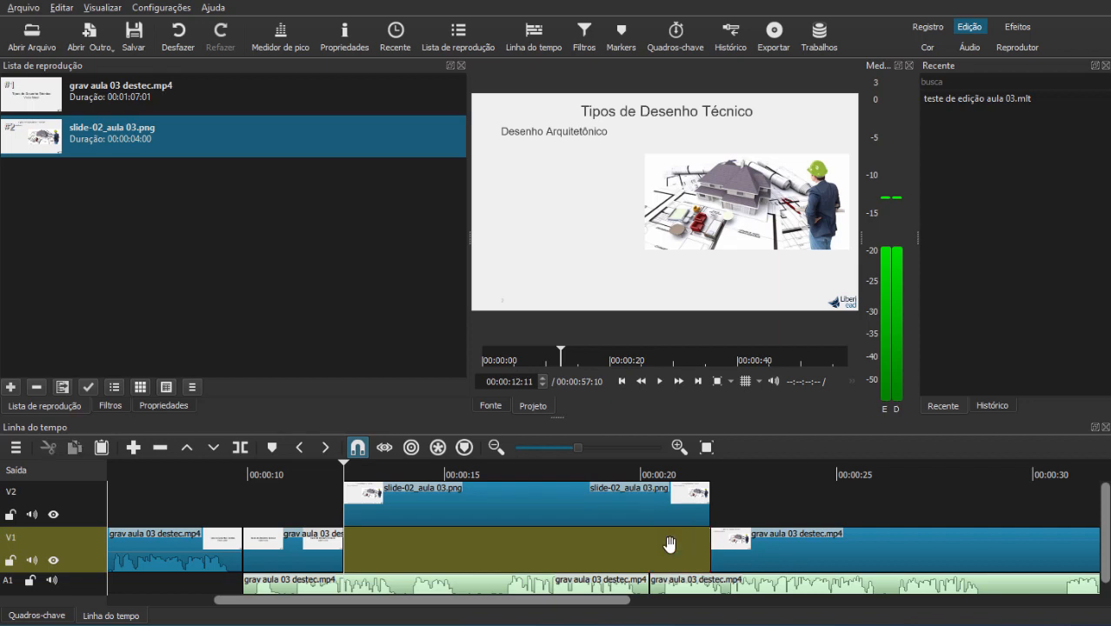
# Move the slide-02_aula 03.png image from V2 down into the empty gap on V1, filling it exactly
pyautogui.click(607, 510)
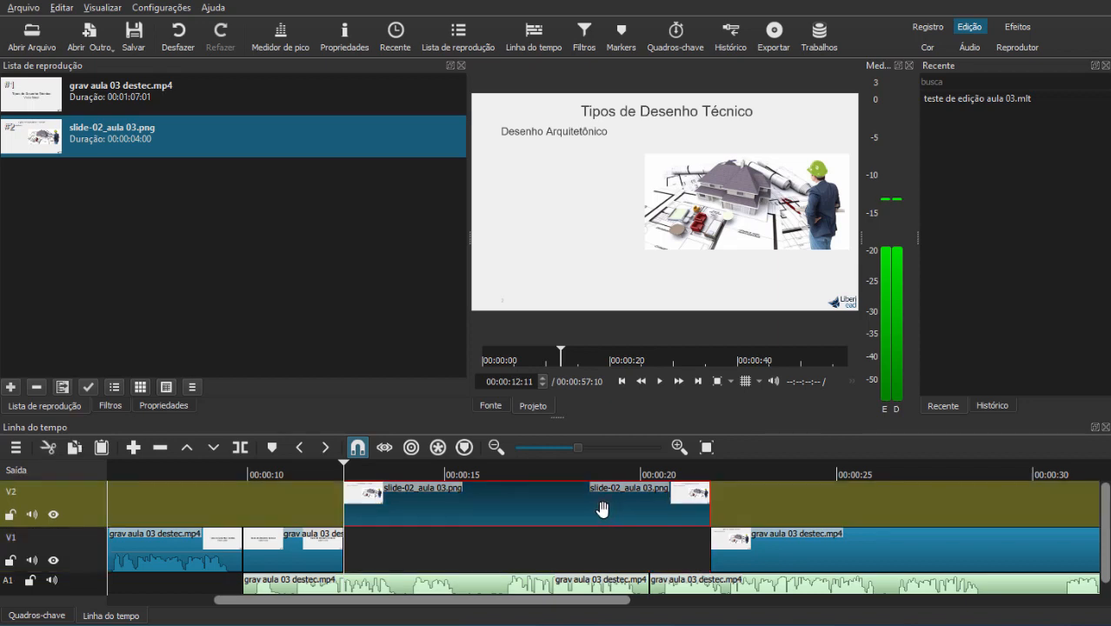
pyautogui.moveTo(544, 510); pyautogui.dragTo(549, 541)
pyautogui.click(726, 509)
# Play back the cuts at the start and end of the slide image on V1, around 00:00:12 and 00:00:21
pyautogui.moveTo(705, 470); pyautogui.dragTo(713, 467)
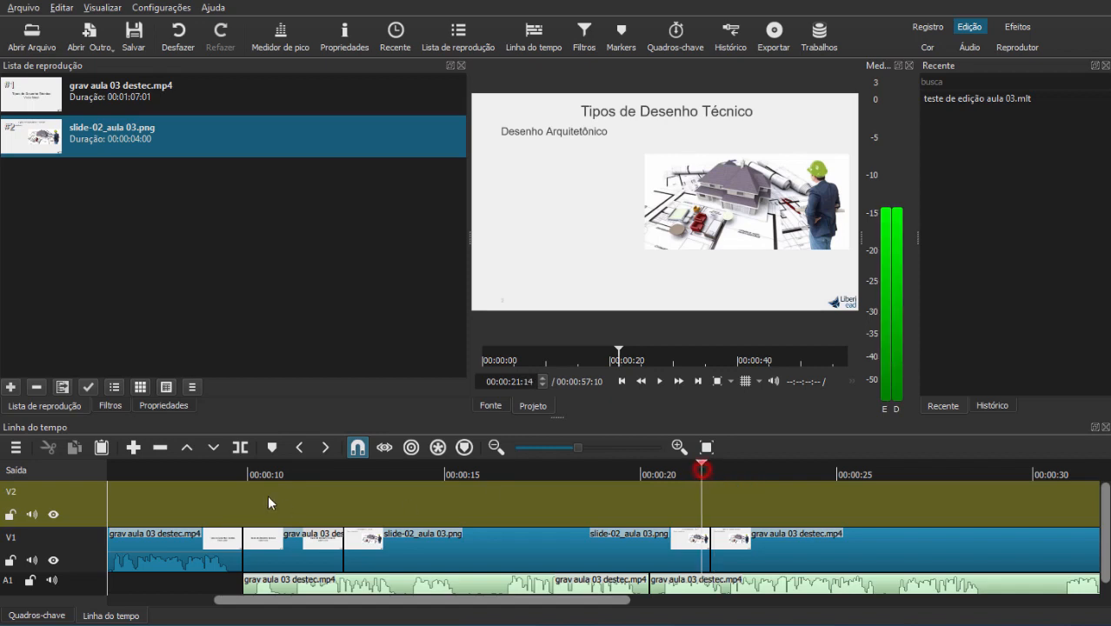
pyautogui.click(340, 469)
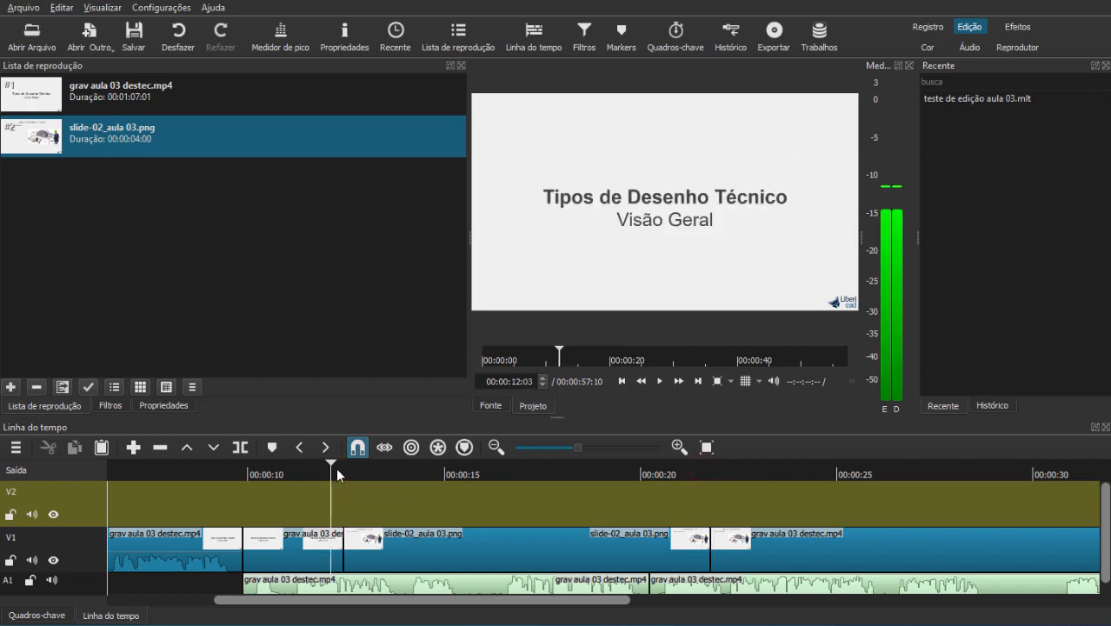
pyautogui.click(660, 381)
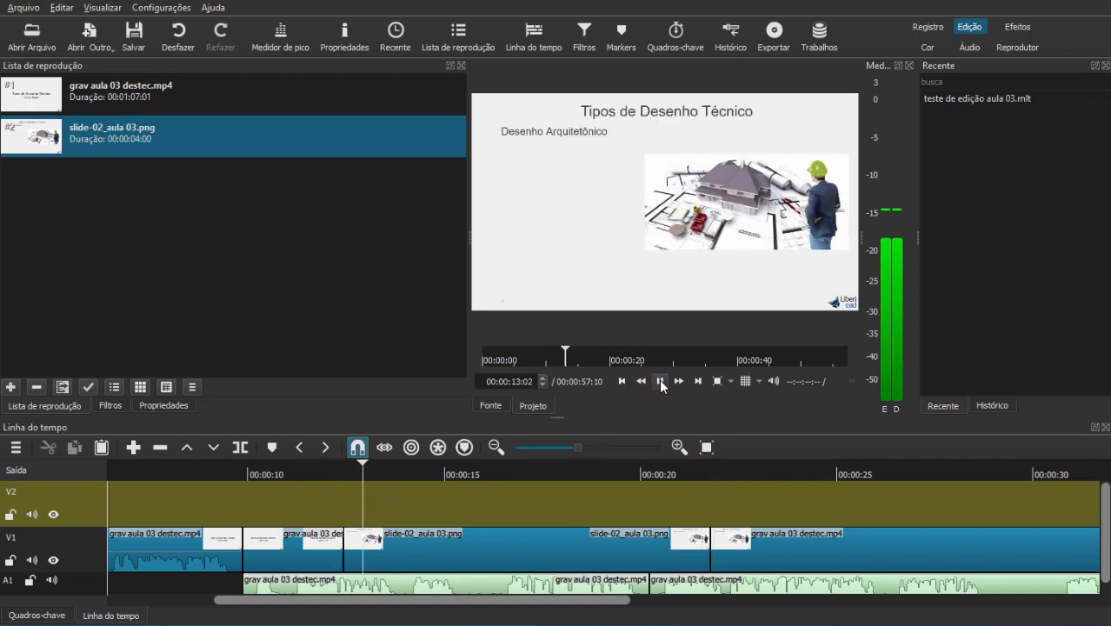
pyautogui.click(660, 381)
pyautogui.click(337, 472)
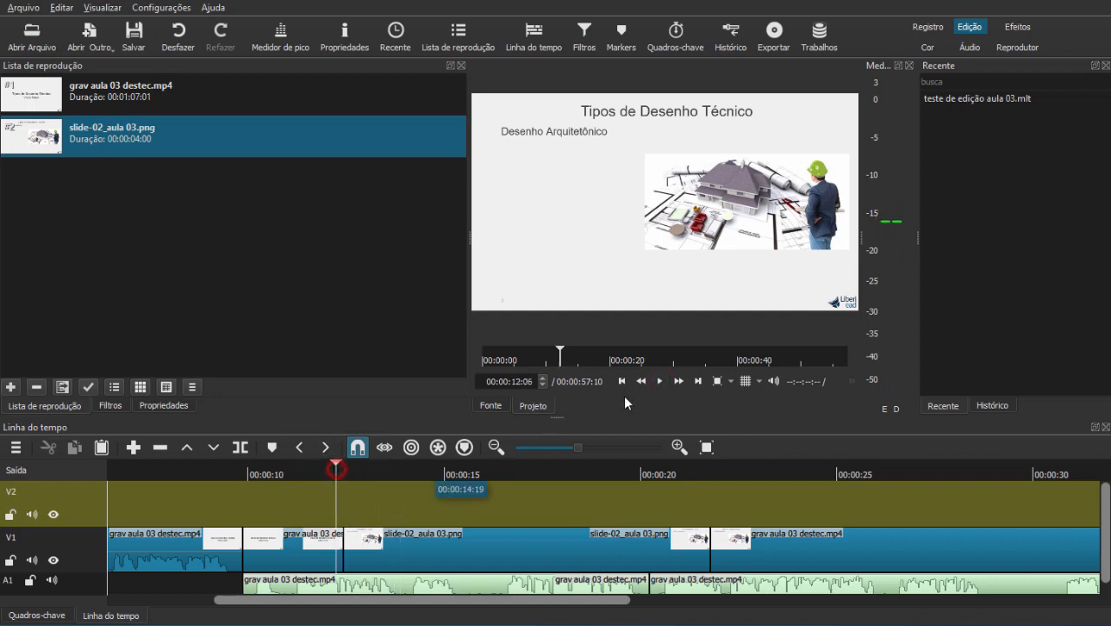
pyautogui.click(660, 381)
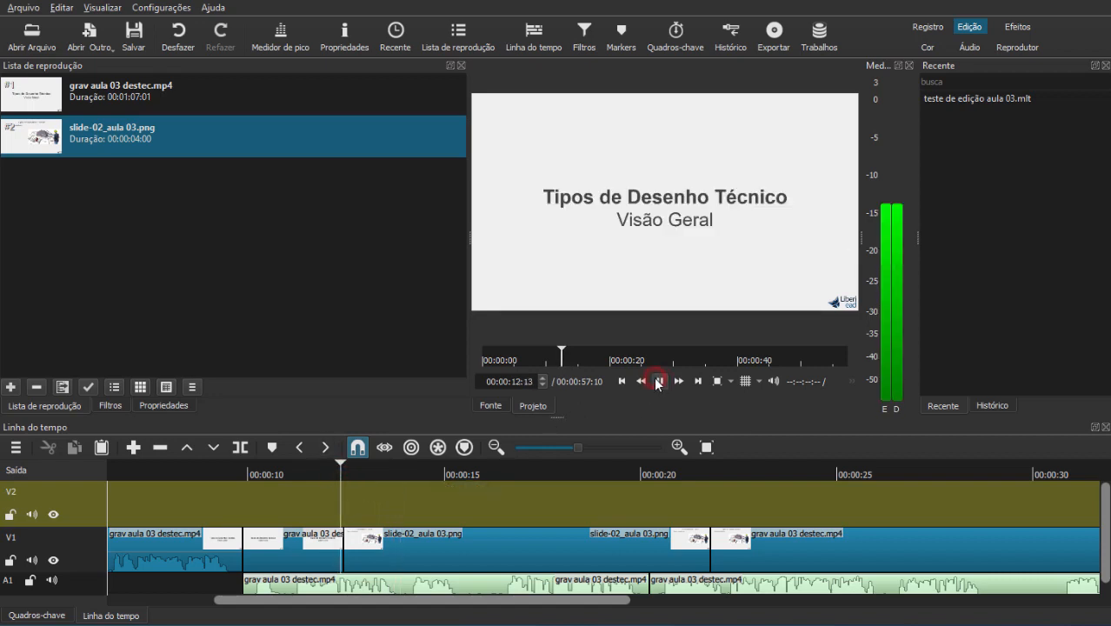
pyautogui.click(697, 470)
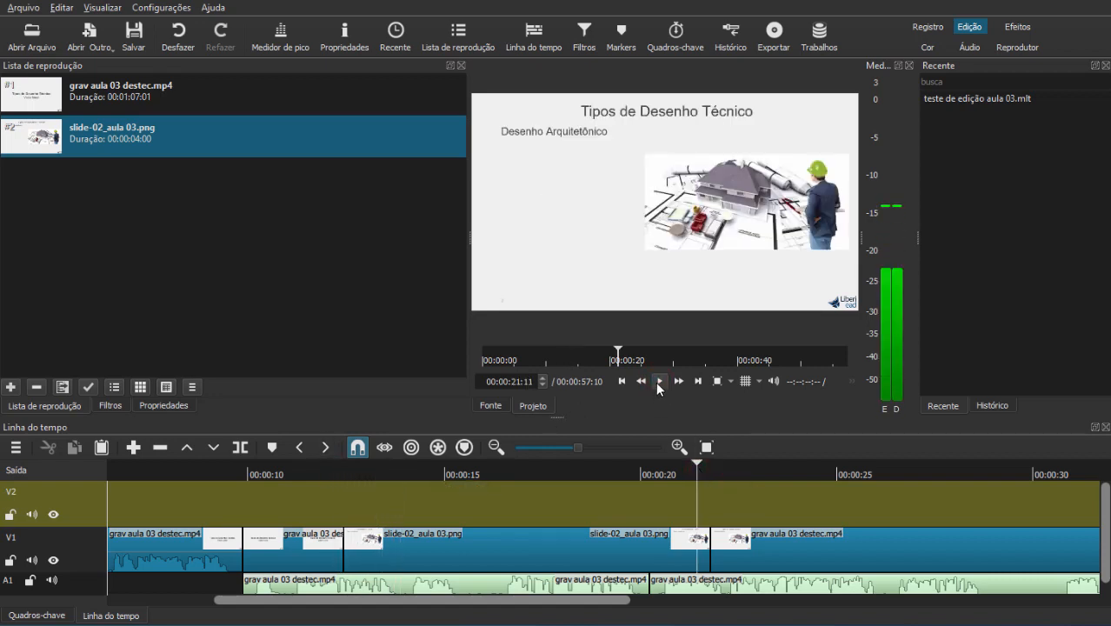
pyautogui.click(658, 382)
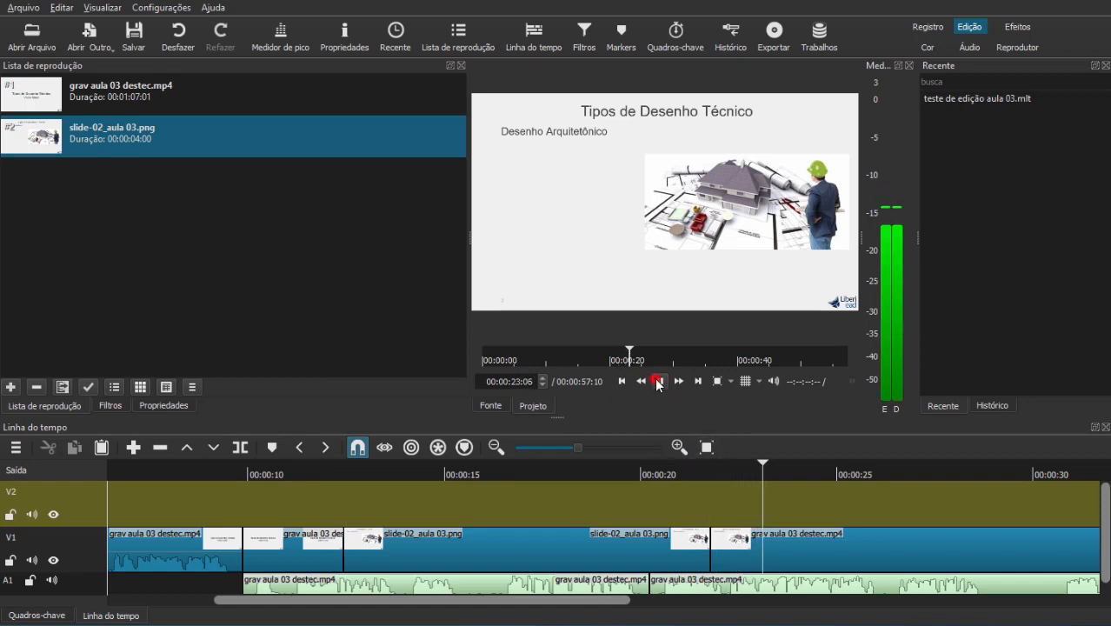
pyautogui.click(695, 468)
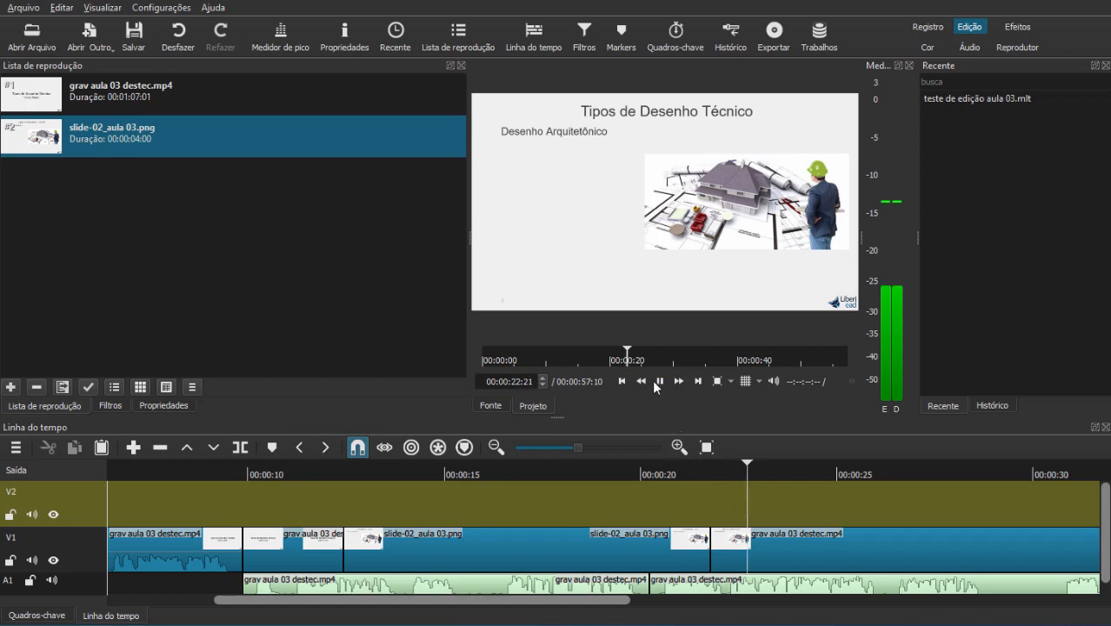
pyautogui.click(330, 470)
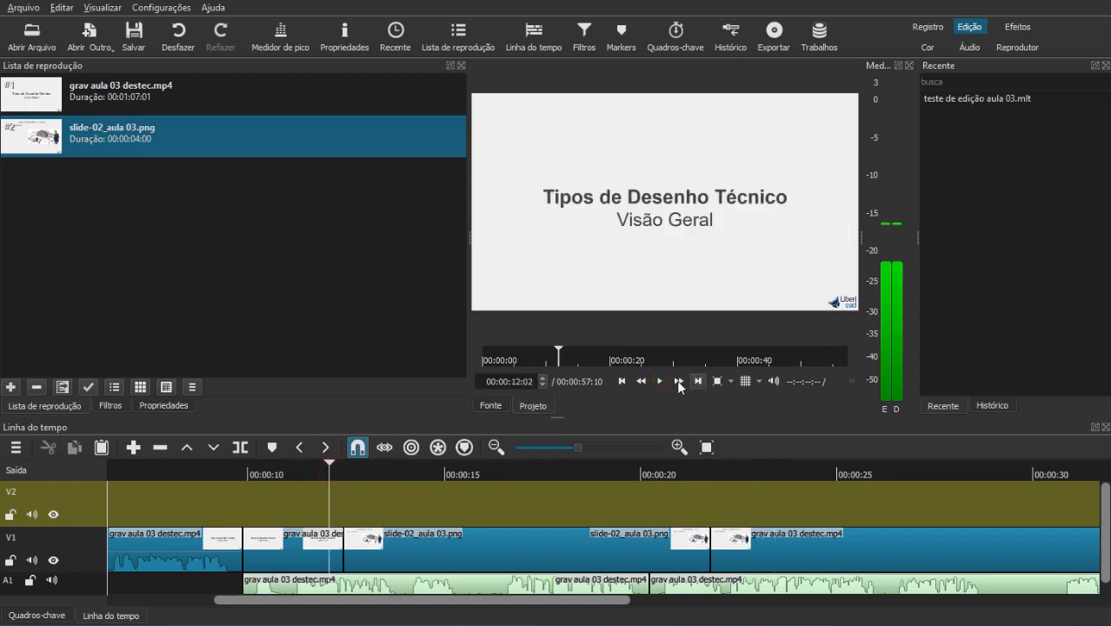
pyautogui.click(662, 381)
pyautogui.click(663, 381)
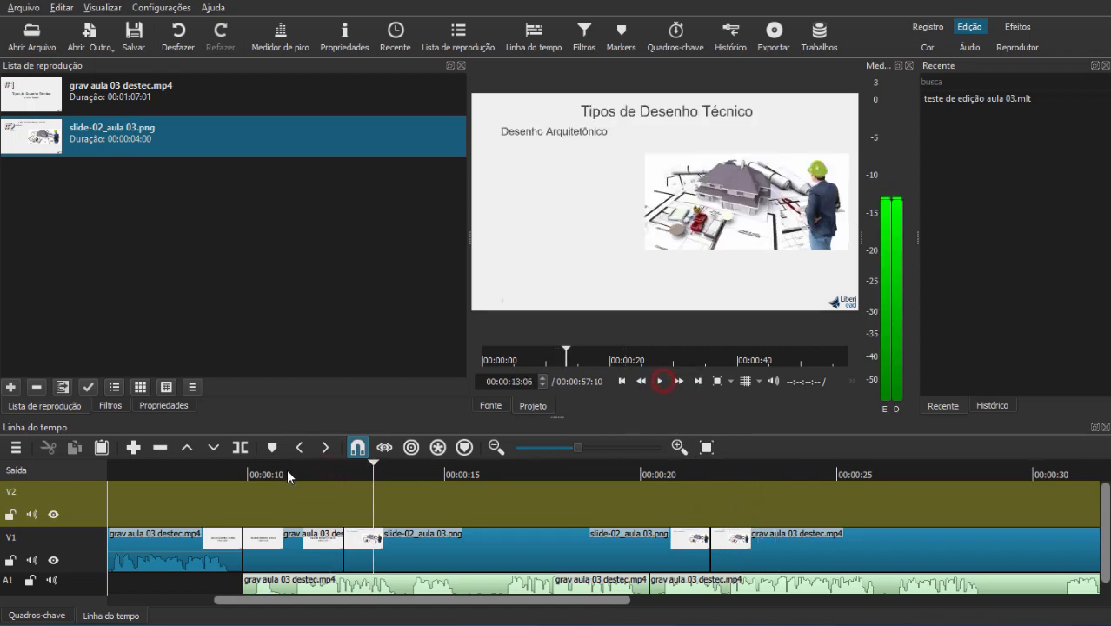
# Add a dissolve transition on V1 between the preceding recording clip and the start of the slide image
pyautogui.click(312, 468)
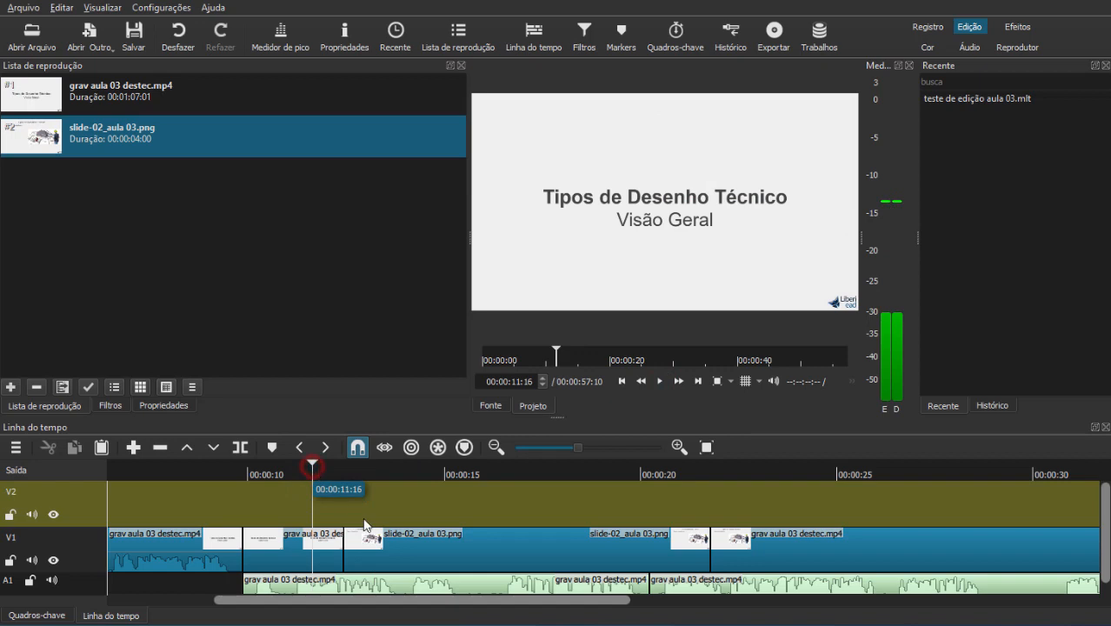
pyautogui.click(327, 554)
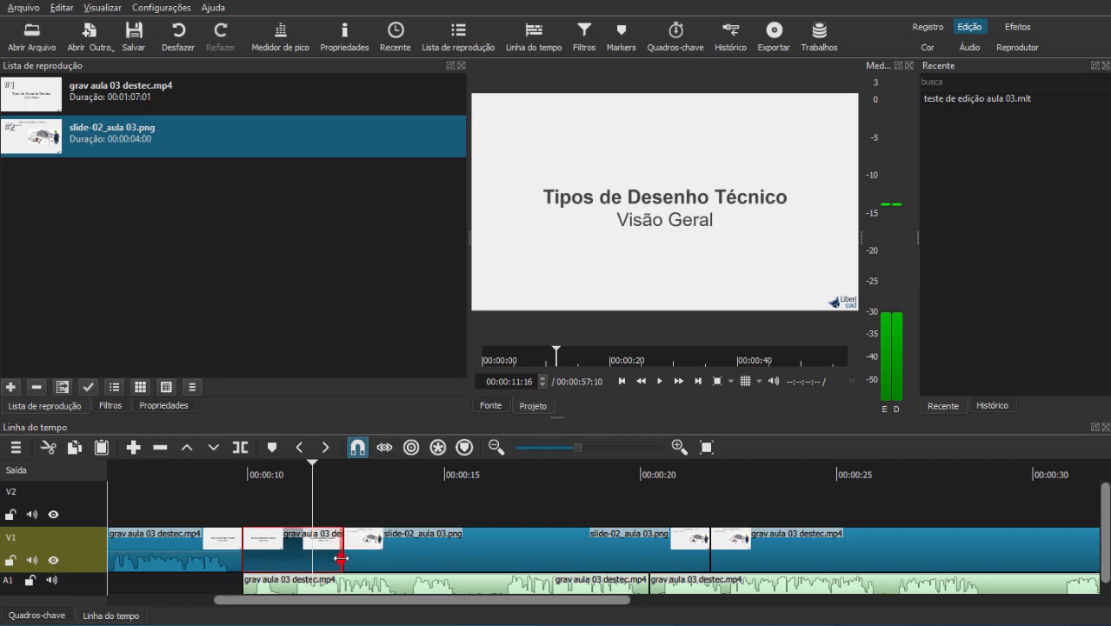
pyautogui.moveTo(341, 559); pyautogui.dragTo(393, 557)
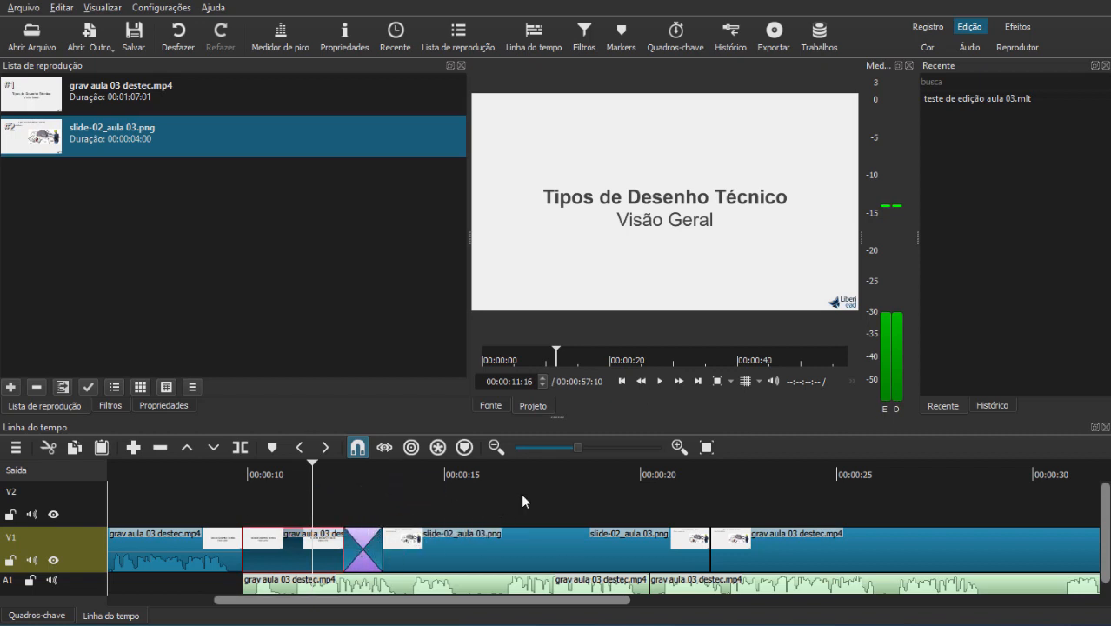
# Play back the new transition into the slide image and check its blend near 00:00:13:01
pyautogui.click(659, 381)
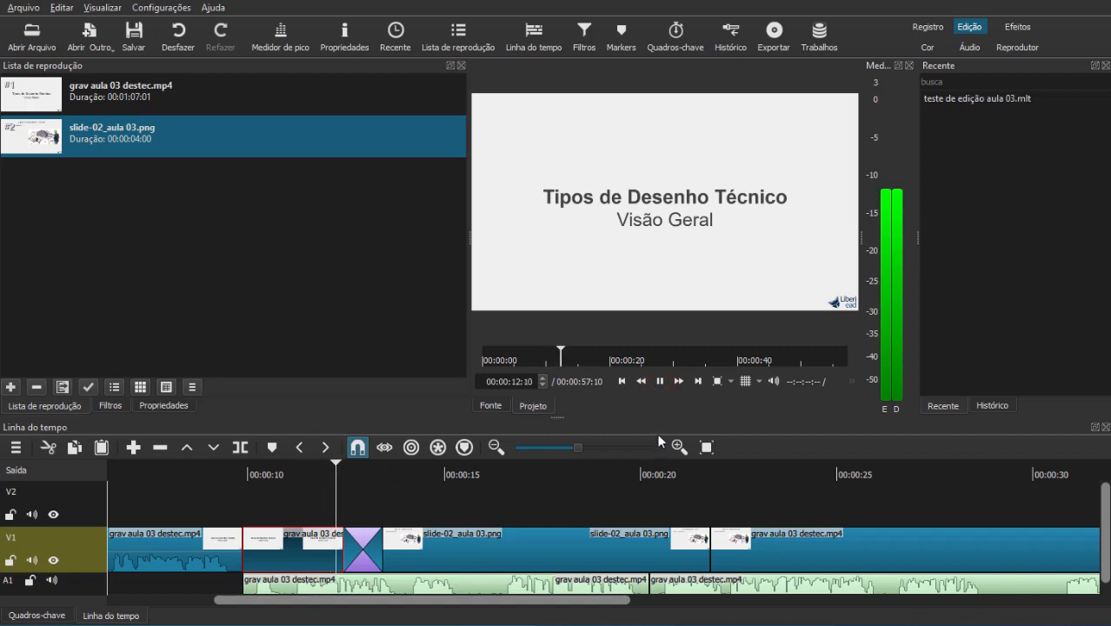
pyautogui.click(659, 380)
pyautogui.click(336, 473)
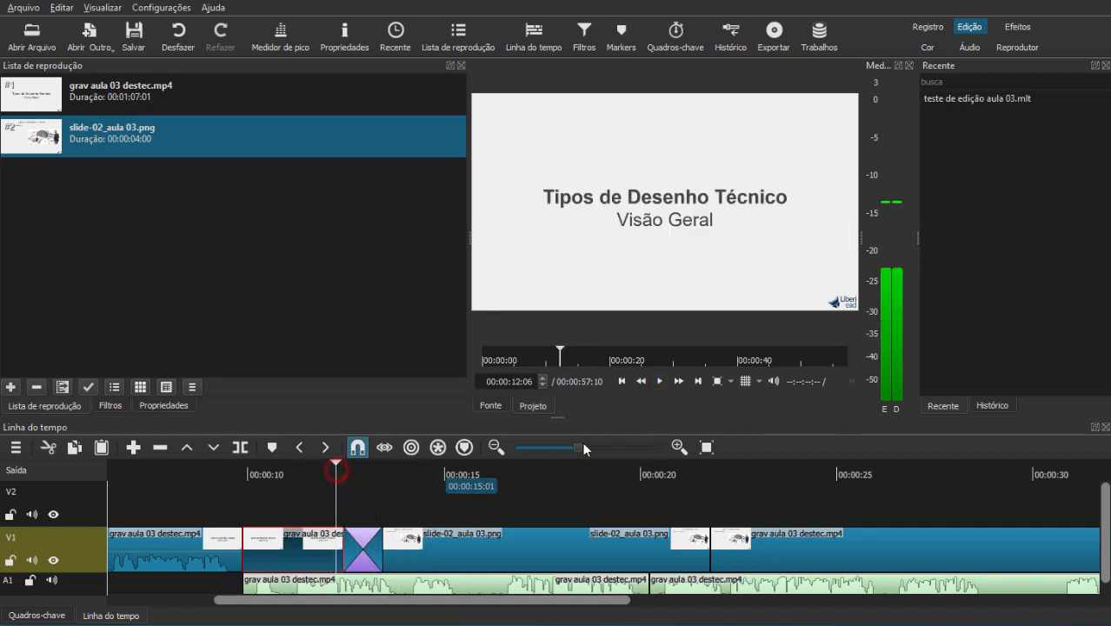
pyautogui.click(661, 380)
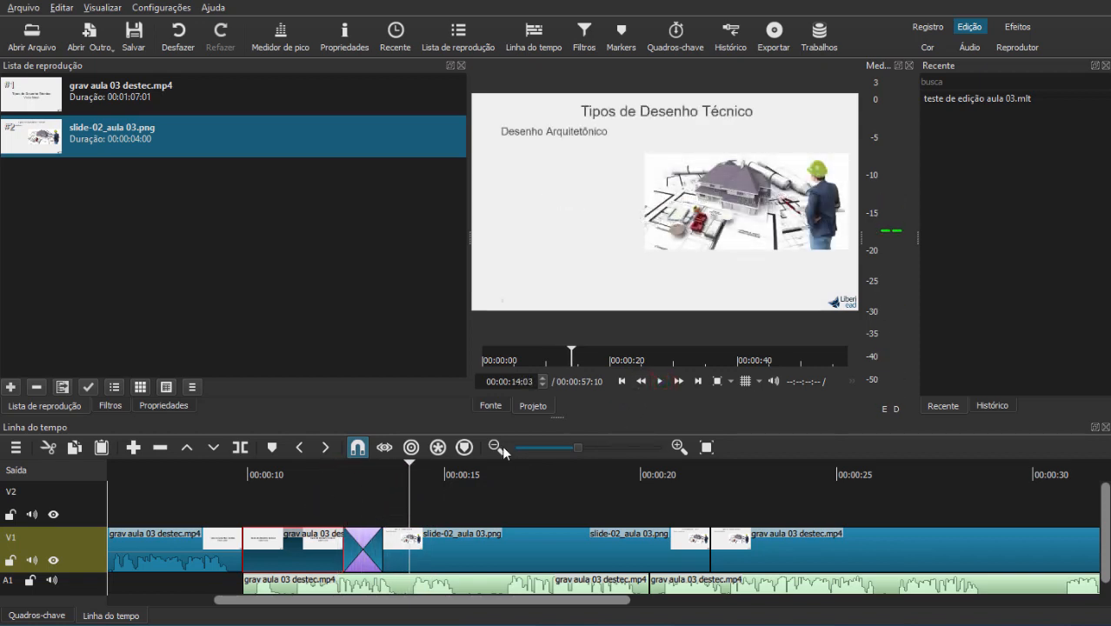
pyautogui.click(338, 472)
pyautogui.click(368, 471)
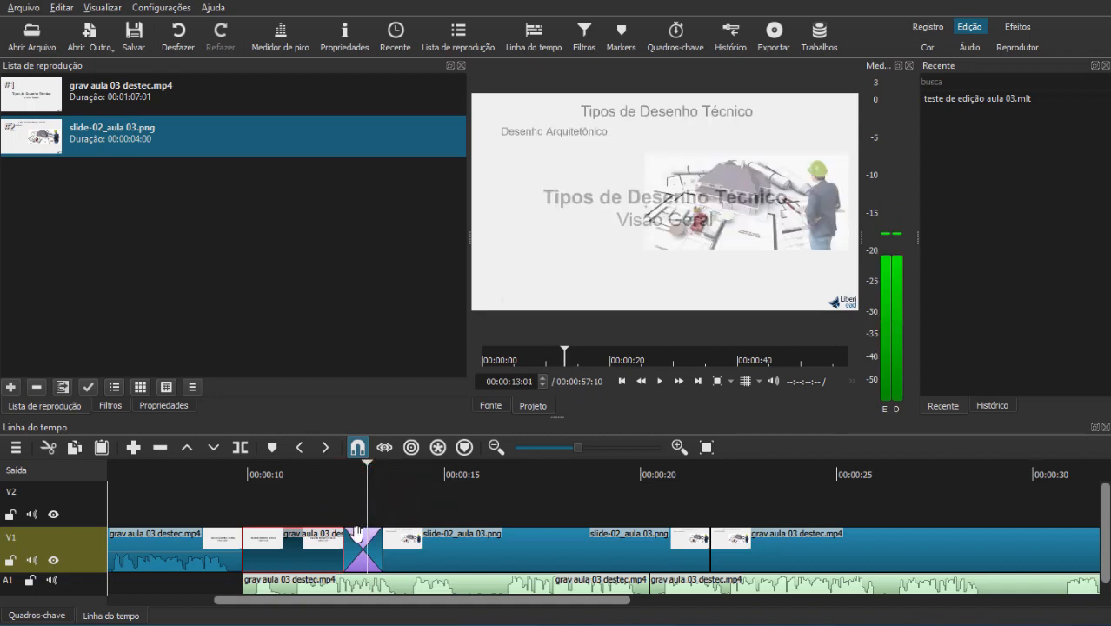
# Open the transition's properties and review the available video transition types, keeping Dissolver selected
pyautogui.click(356, 533)
pyautogui.rightClick(356, 544)
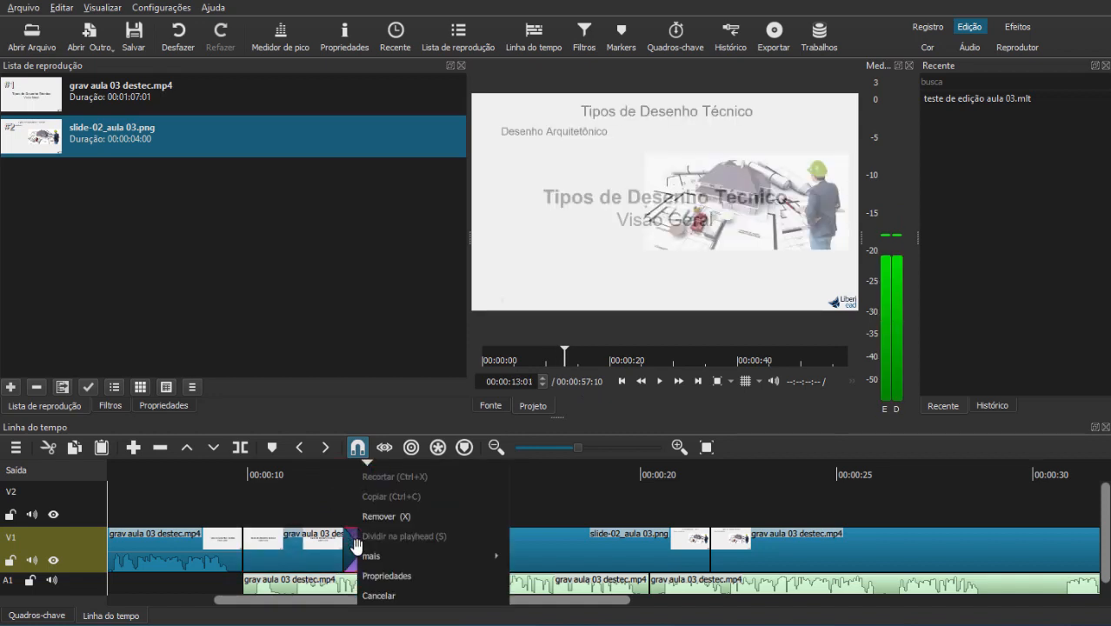
pyautogui.click(383, 576)
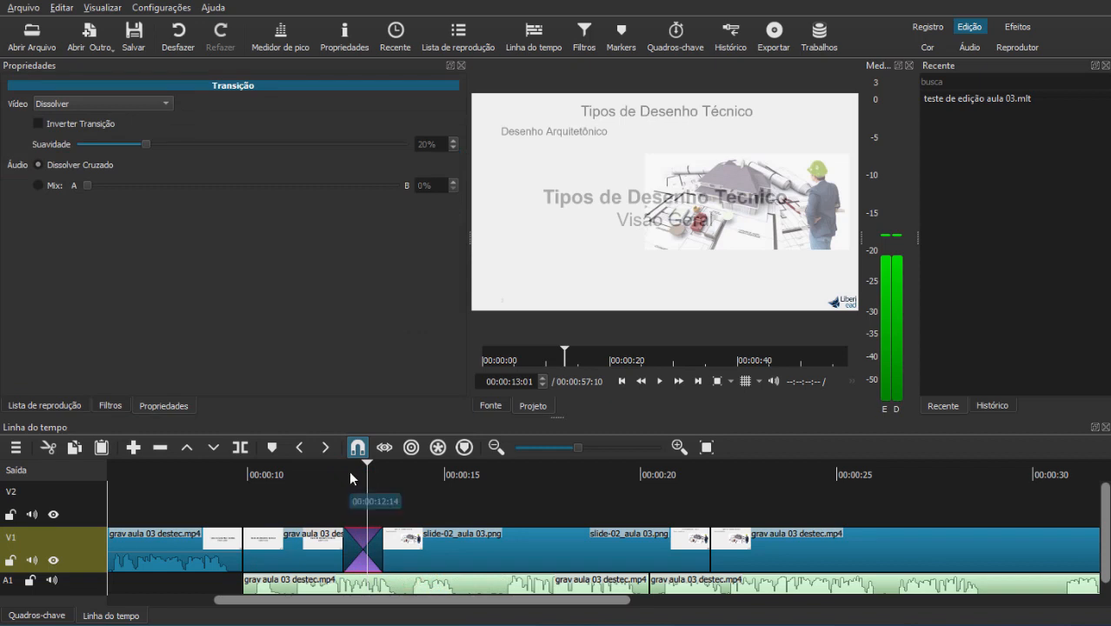
pyautogui.click(165, 104)
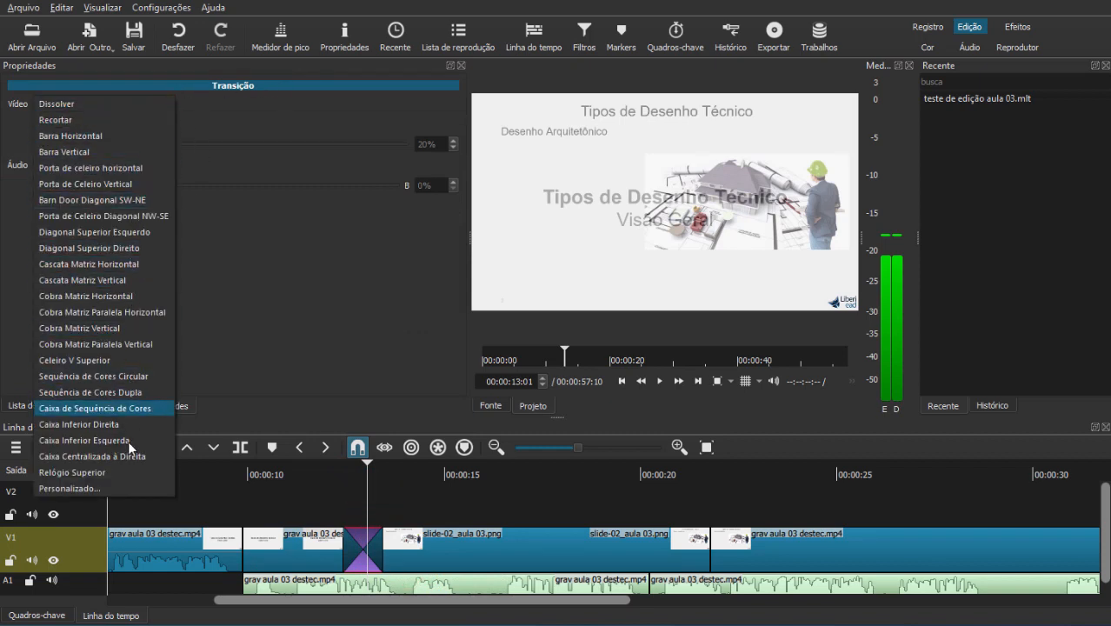
pyautogui.click(274, 272)
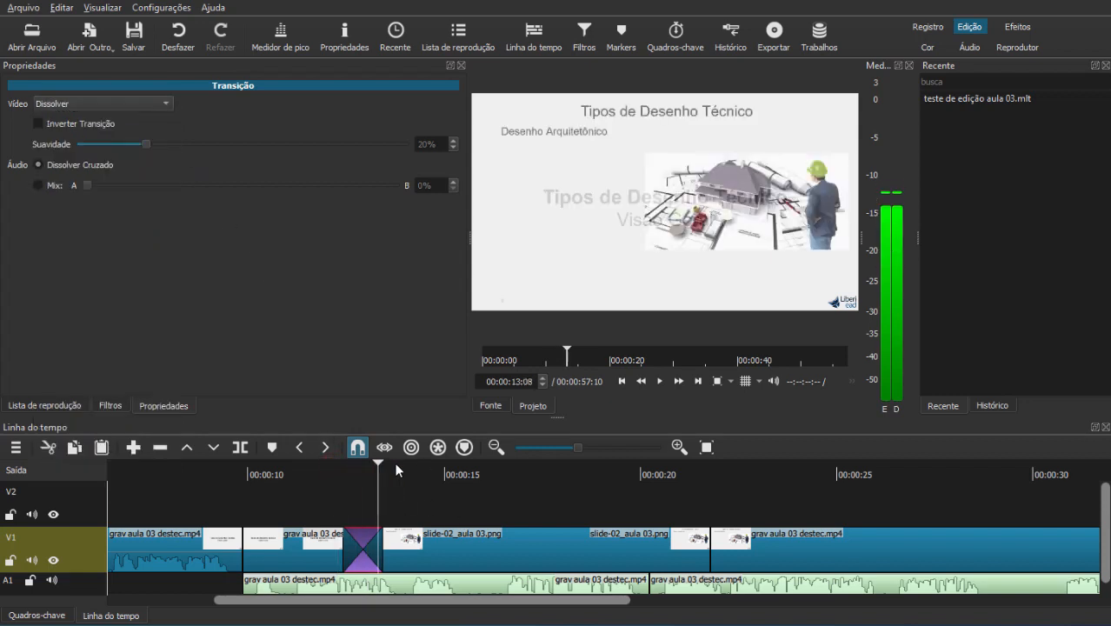
pyautogui.click(334, 470)
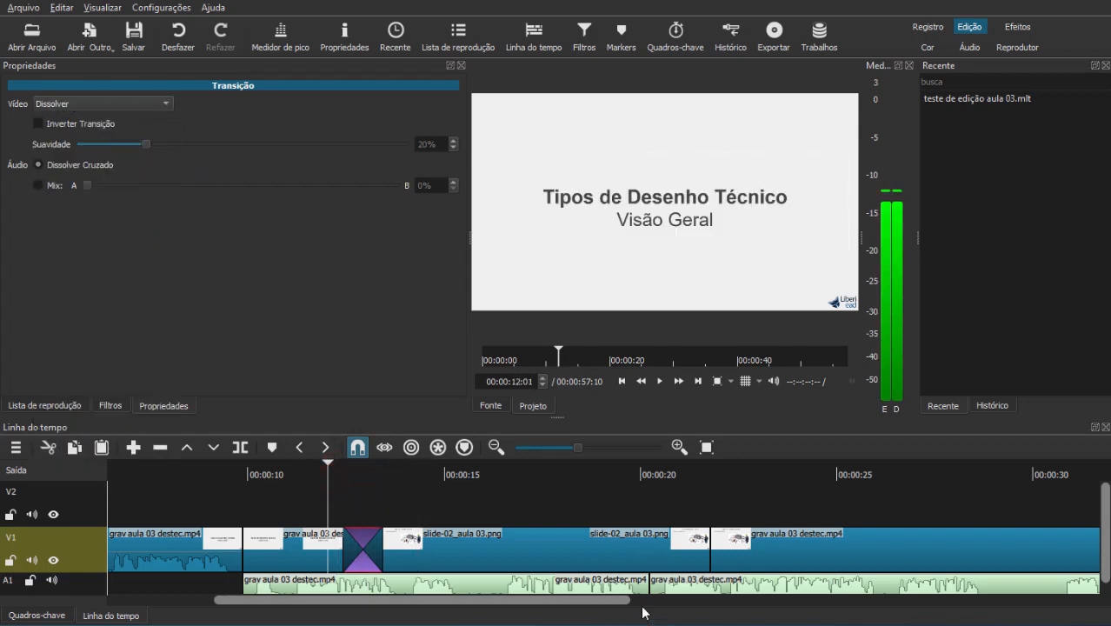
# Split both the V1 clip after the slide image and its A1 audio at 00:00:28:19, where the silence starts
pyautogui.moveTo(636, 602); pyautogui.dragTo(878, 602)
pyautogui.click(495, 447)
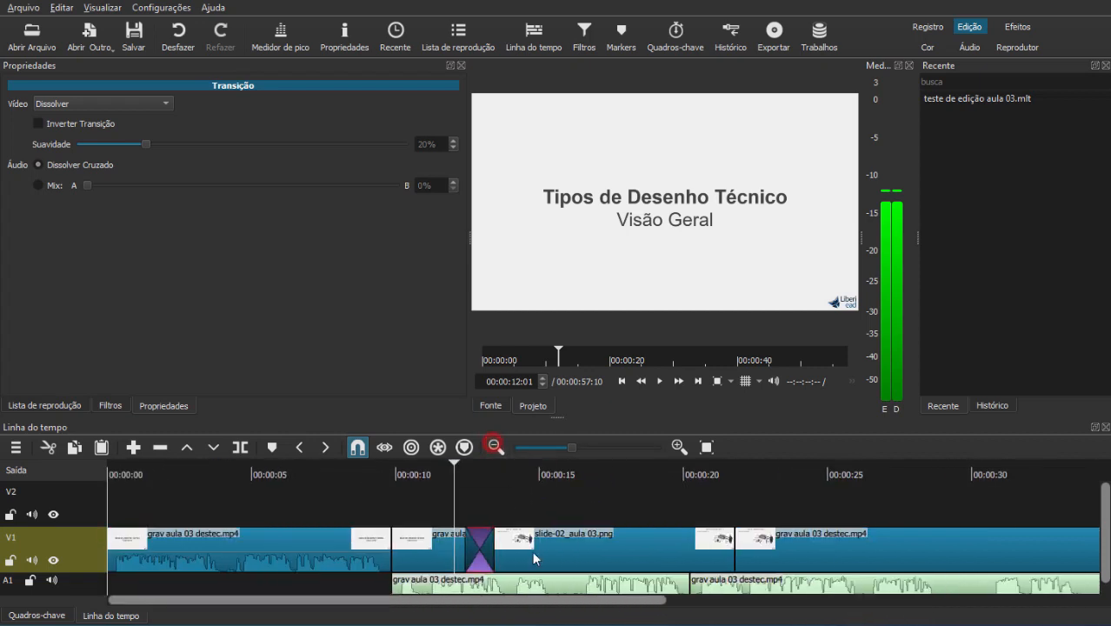
pyautogui.moveTo(554, 606); pyautogui.dragTo(935, 607)
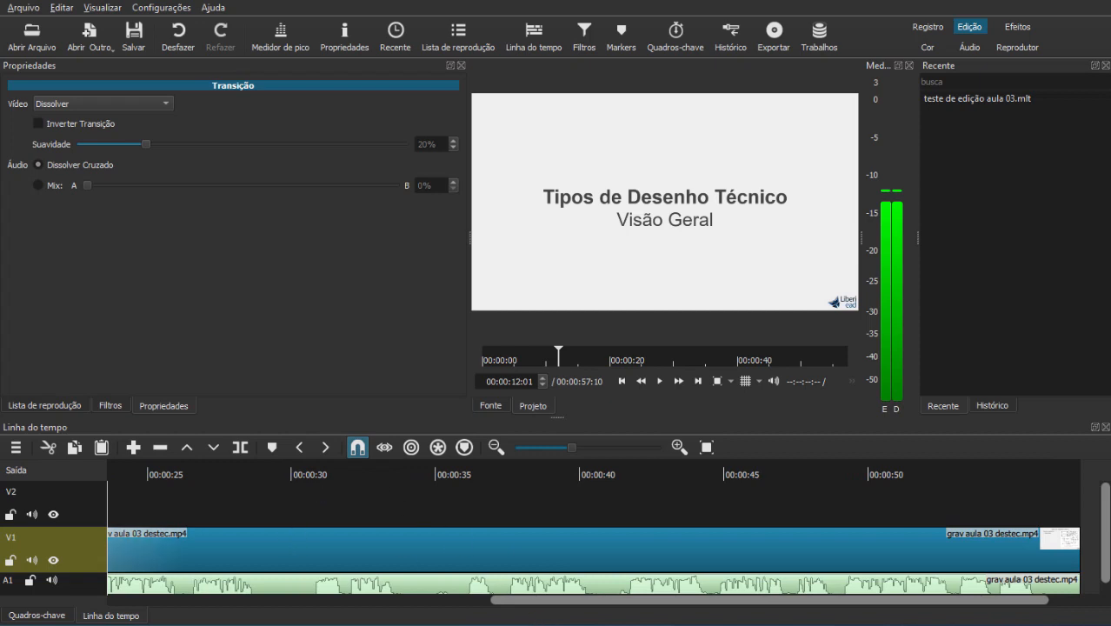
pyautogui.moveTo(590, 606)
pyautogui.mouseDown()
pyautogui.moveTo(544, 600)
pyautogui.moveTo(574, 600)
pyautogui.mouseUp()
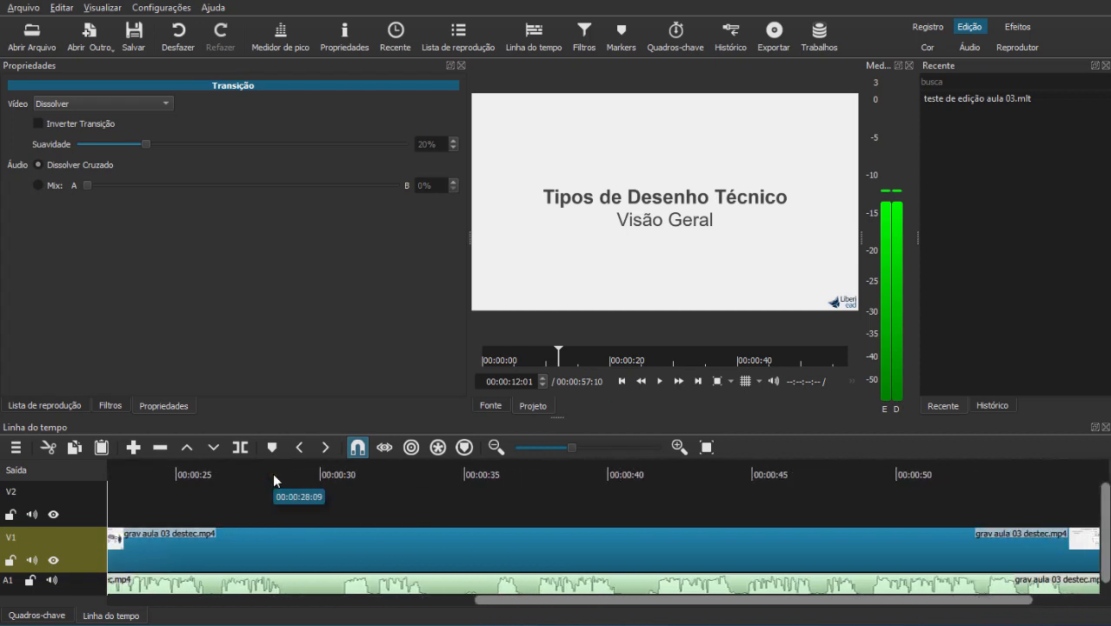
pyautogui.click(274, 476)
pyautogui.moveTo(272, 467)
pyautogui.mouseDown()
pyautogui.moveTo(338, 466)
pyautogui.moveTo(273, 467)
pyautogui.moveTo(289, 467)
pyautogui.mouseUp()
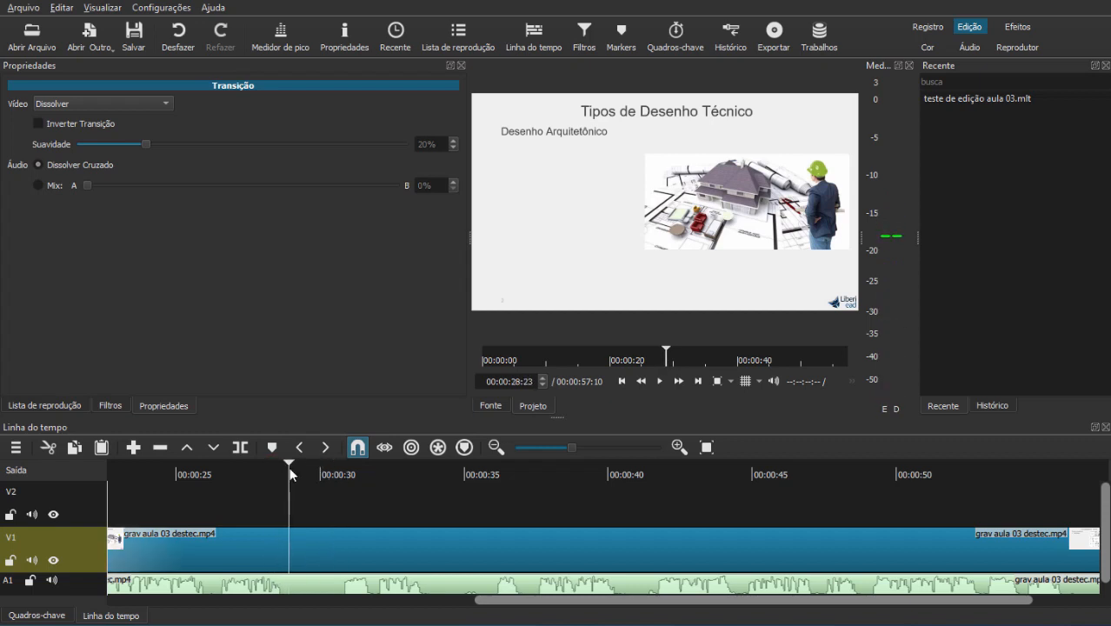
pyautogui.click(679, 446)
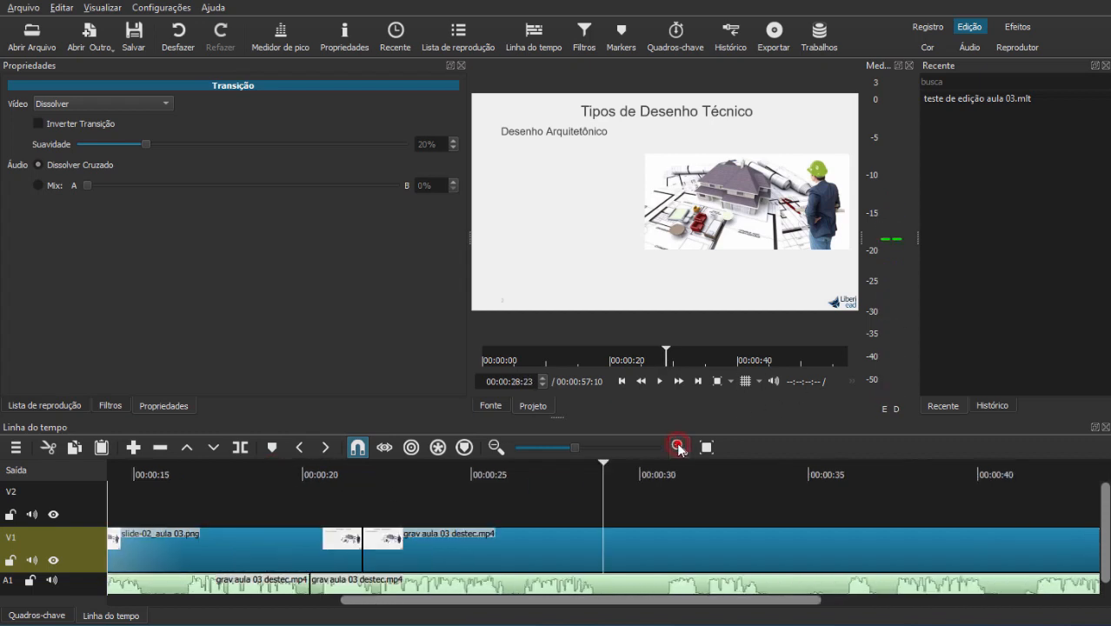
pyautogui.click(600, 466)
pyautogui.click(598, 464)
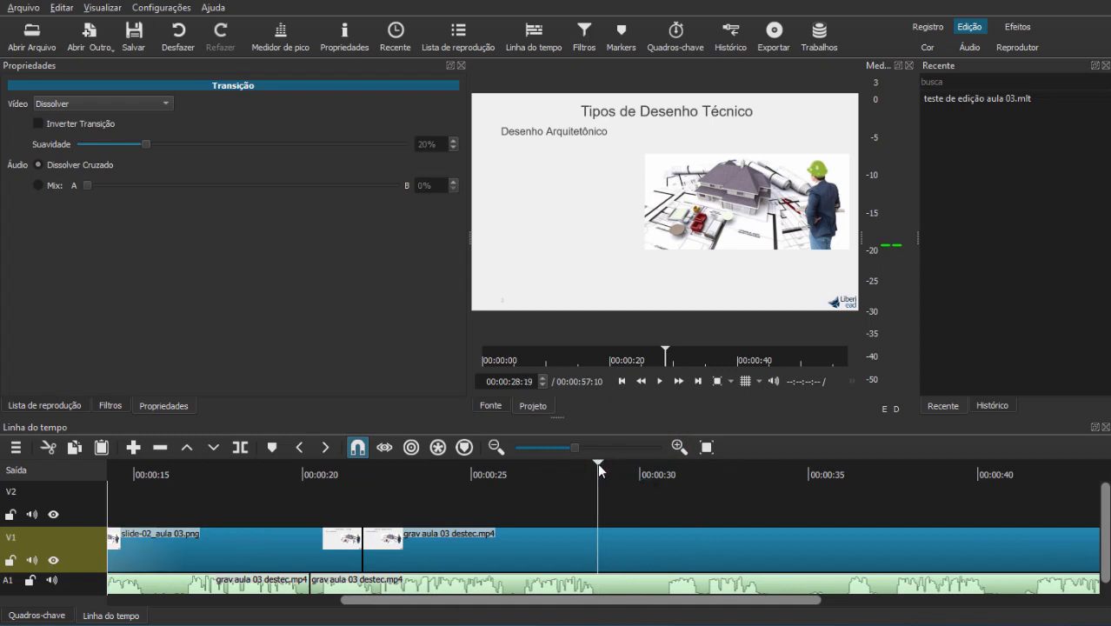
pyautogui.click(618, 551)
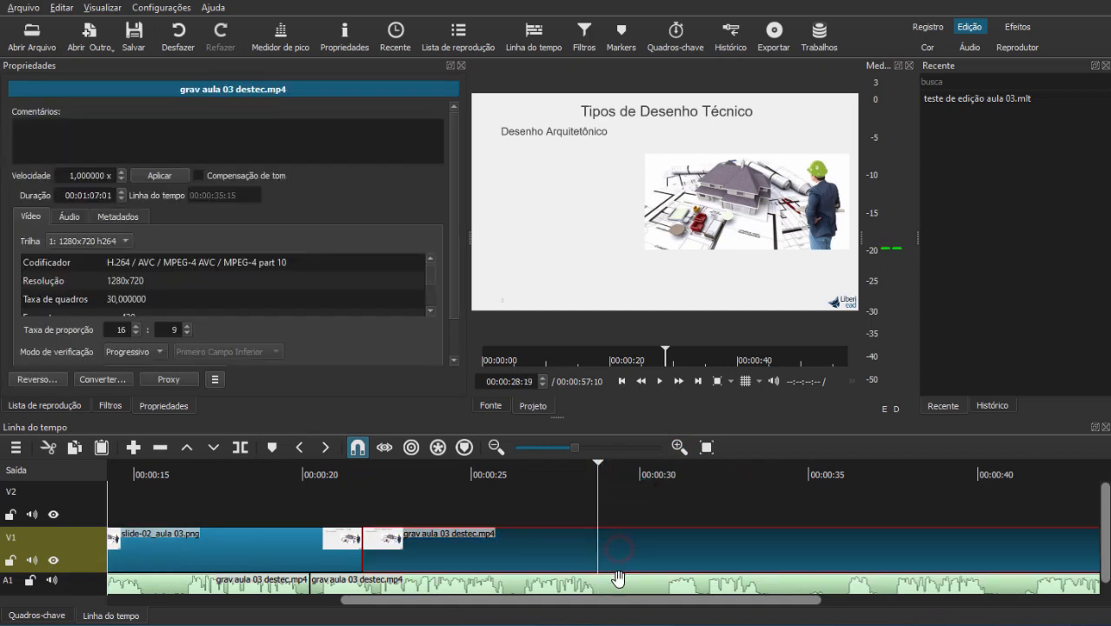
pyautogui.click(619, 581)
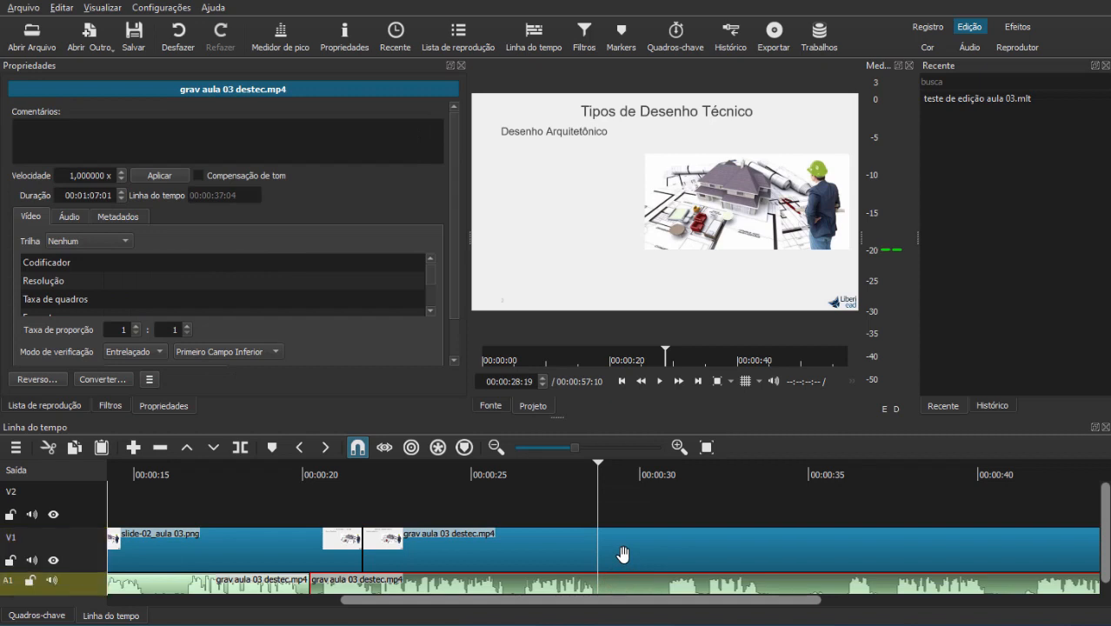
pyautogui.click(621, 557)
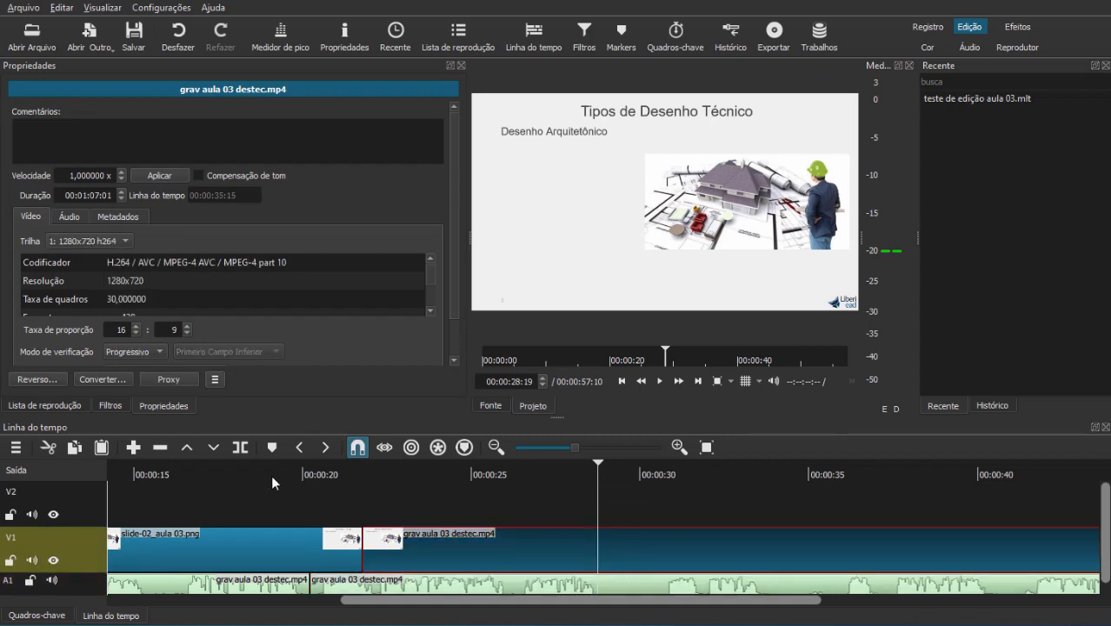
pyautogui.click(240, 447)
pyautogui.click(622, 587)
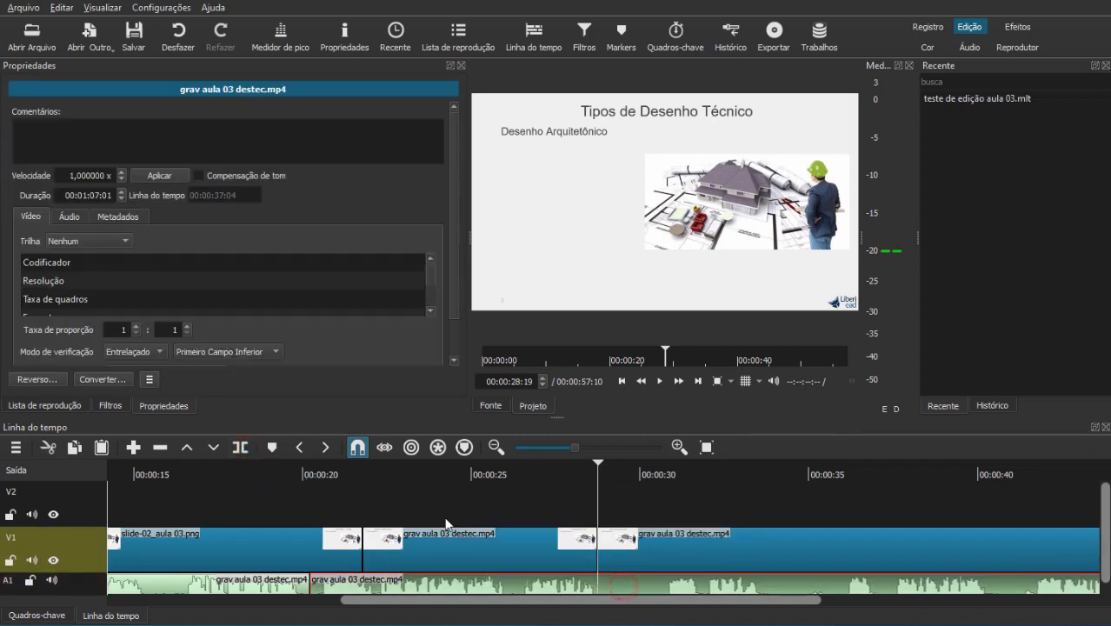
pyautogui.click(240, 447)
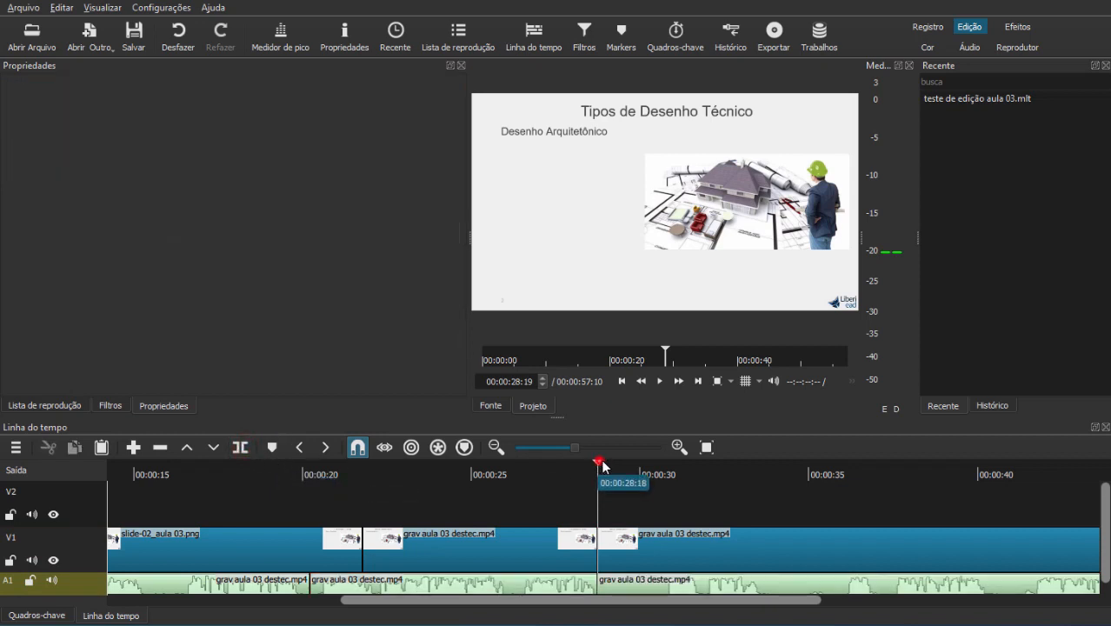
# Split the V1 recording clip and its A1 audio at 00:00:30:16, where the silence ends
pyautogui.moveTo(603, 466); pyautogui.dragTo(662, 492)
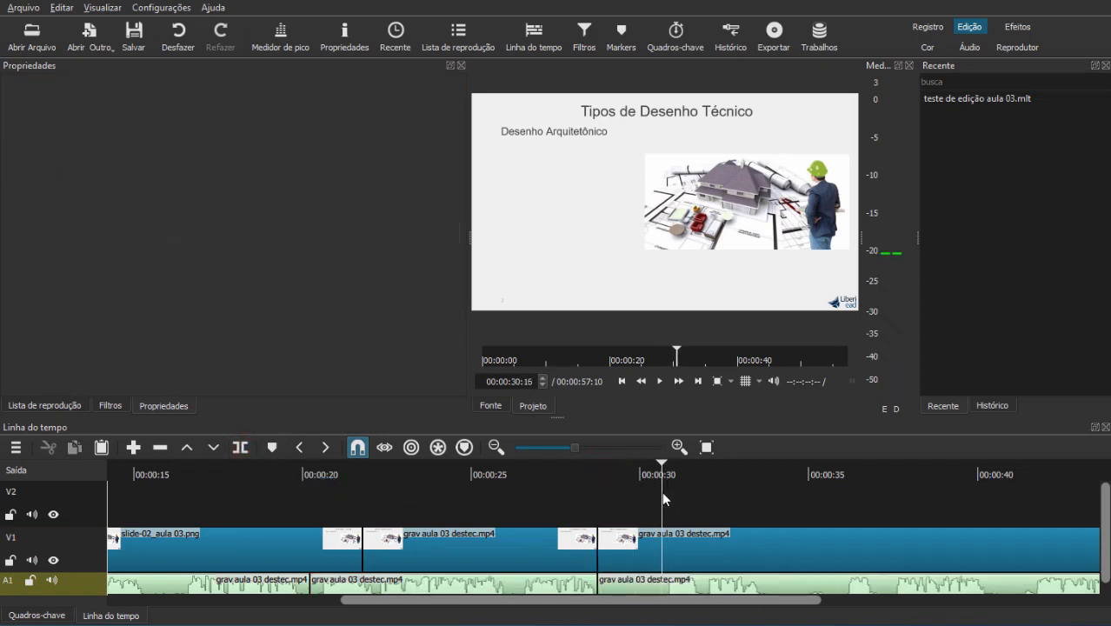
pyautogui.click(679, 535)
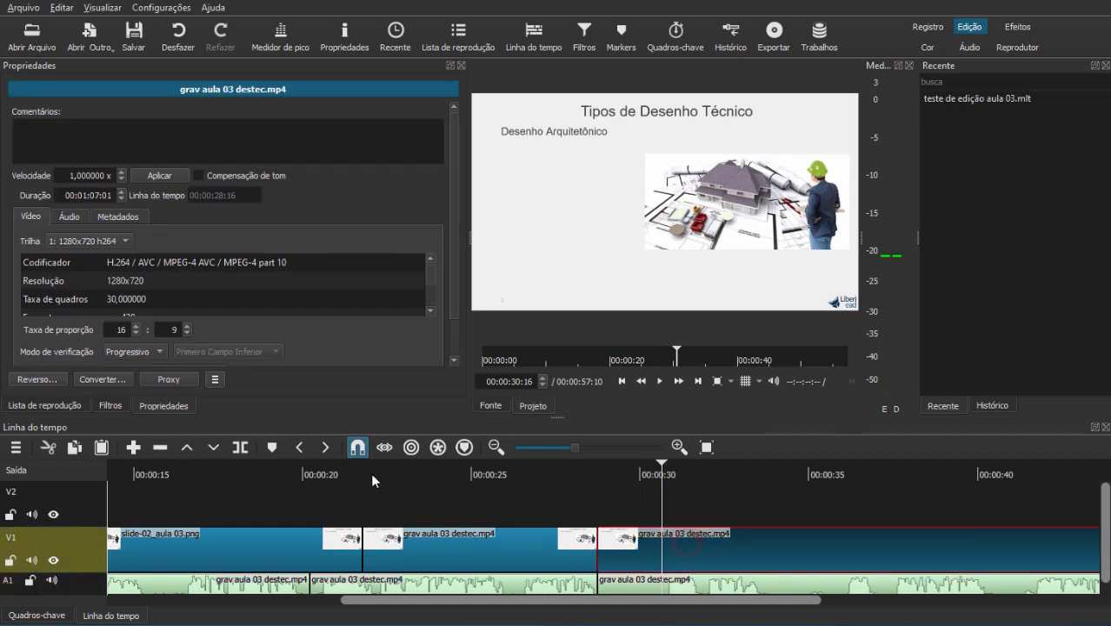
pyautogui.click(240, 447)
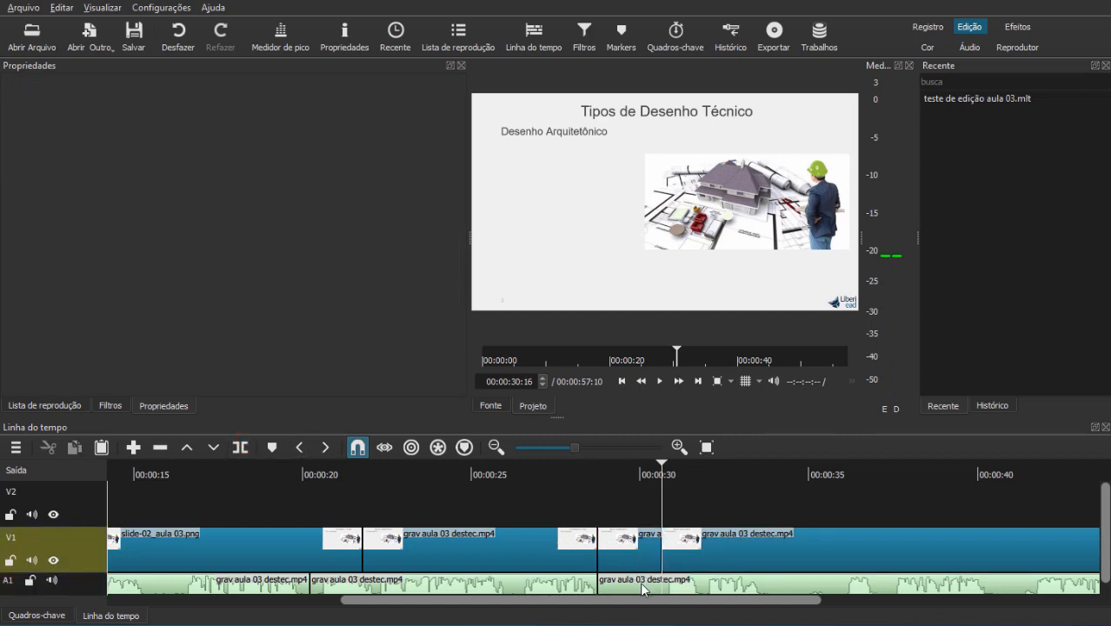
pyautogui.click(644, 589)
pyautogui.press('s')
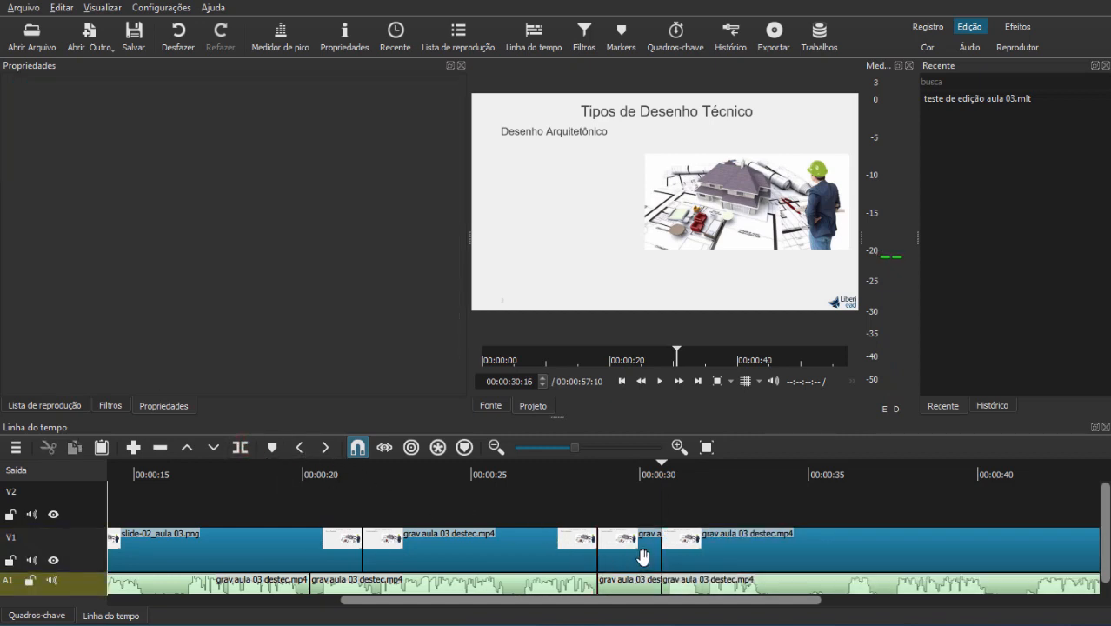
# Remove the silent V1 and A1 segments between 00:00:28:19 and 00:00:30:16 and close the gap on both tracks
pyautogui.click(642, 556)
pyautogui.press('z')
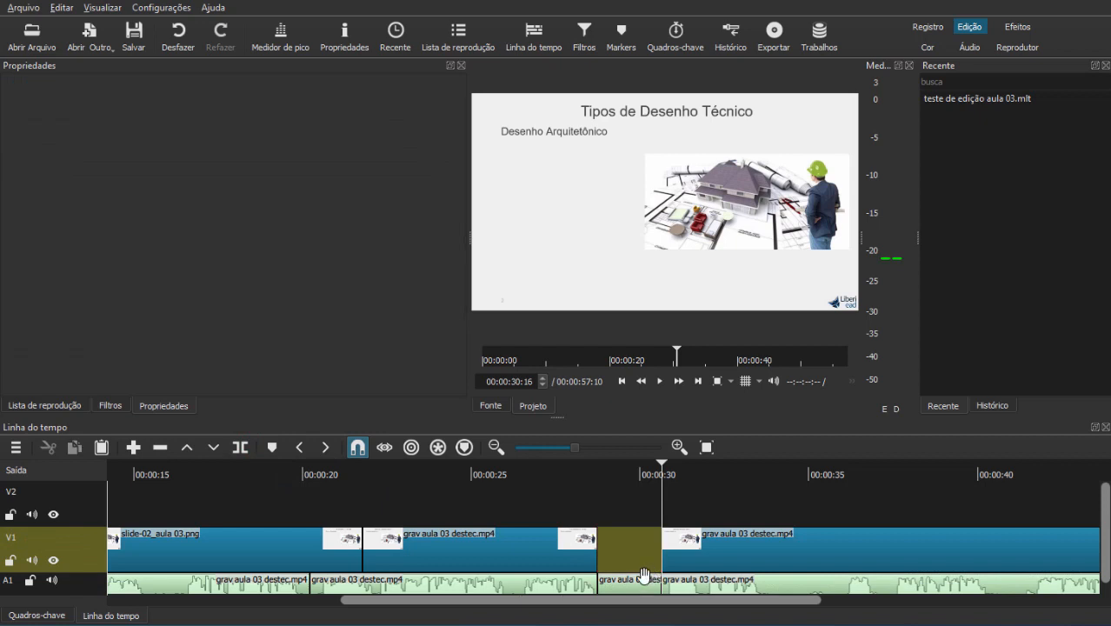
pyautogui.click(636, 582)
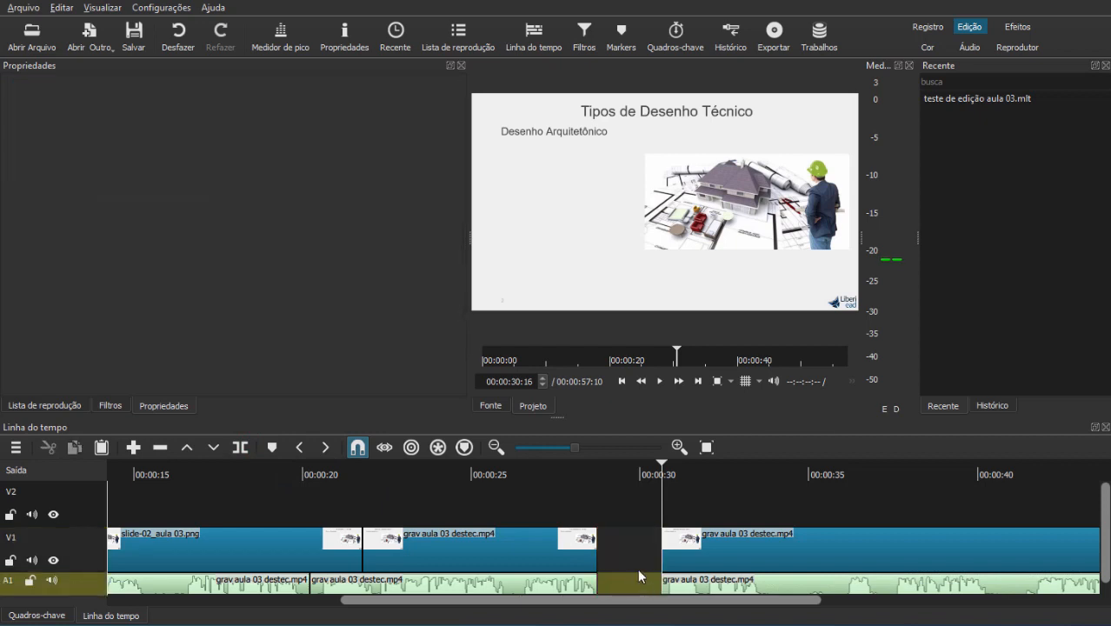
pyautogui.click(565, 479)
pyautogui.moveTo(675, 553); pyautogui.dragTo(587, 559)
pyautogui.moveTo(783, 584); pyautogui.dragTo(700, 597)
# Play back the new V1 and A1 join at 00:00:28:19 through to about 00:00:35:23
pyautogui.click(684, 513)
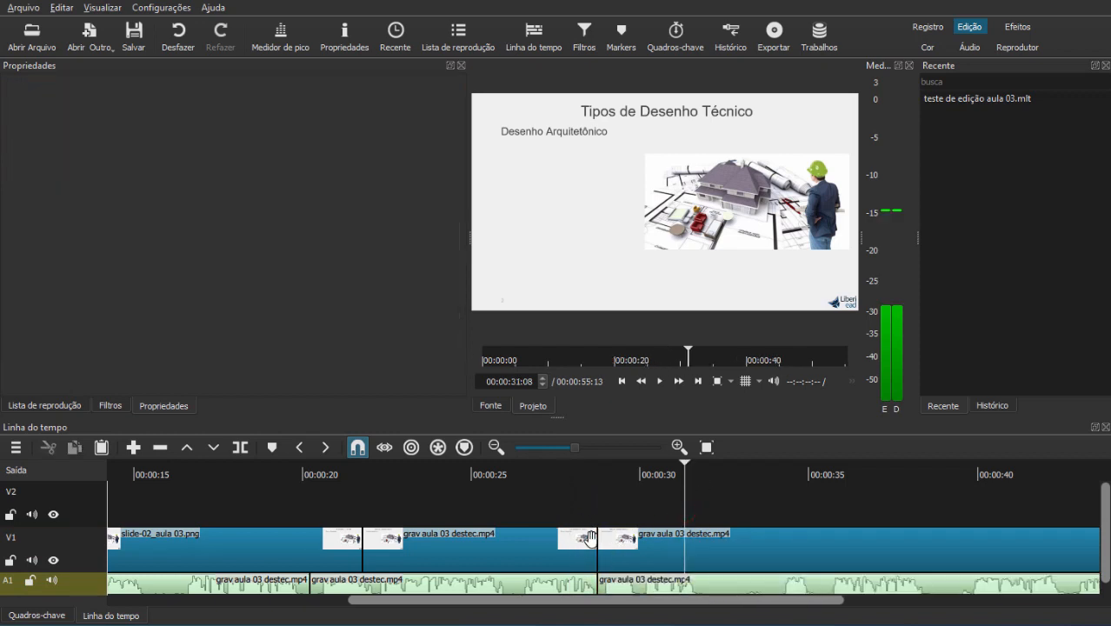
pyautogui.click(589, 473)
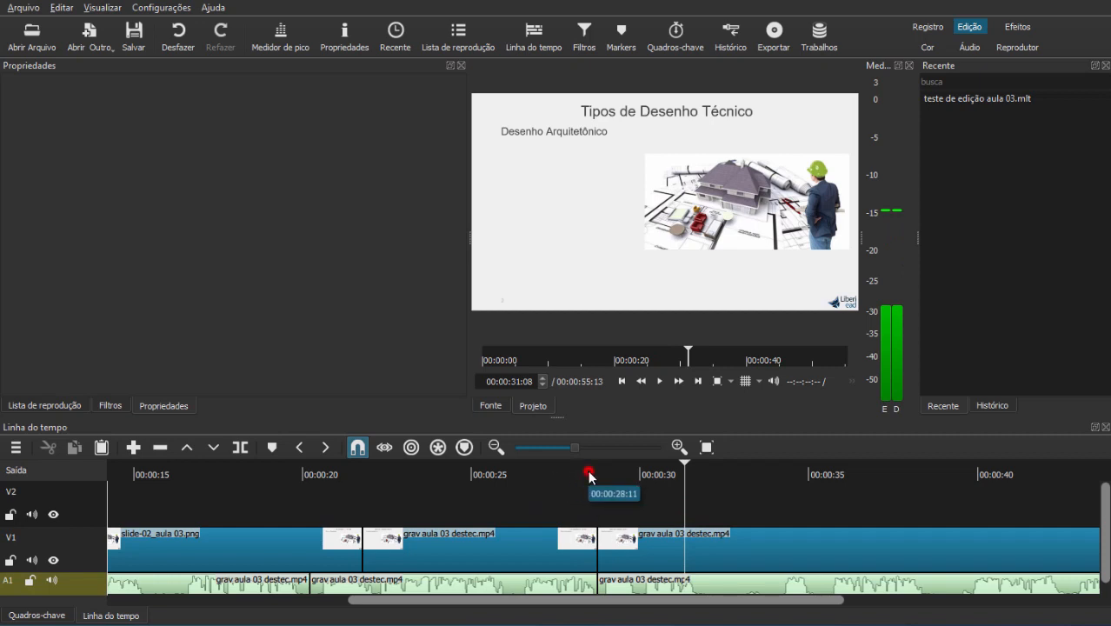
pyautogui.click(614, 473)
pyautogui.moveTo(614, 473); pyautogui.dragTo(606, 475)
pyautogui.click(659, 381)
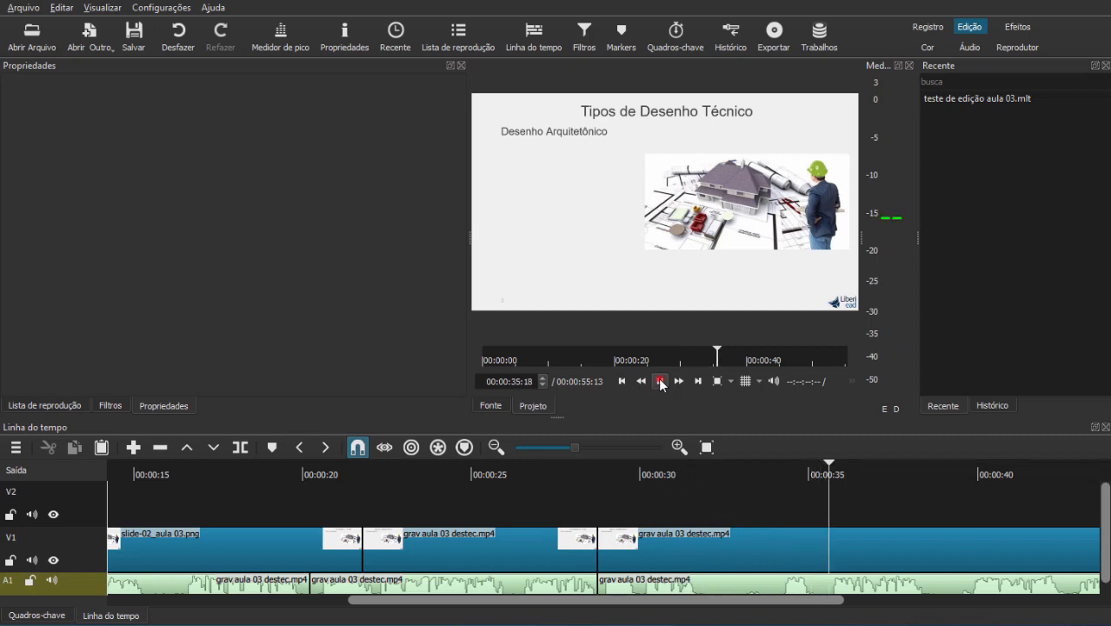
pyautogui.click(659, 380)
# Listen to the recording around 00:00:36 and 00:00:40 to find where the passage after the 00:00:28:19 join should end
pyautogui.moveTo(686, 603); pyautogui.dragTo(837, 602)
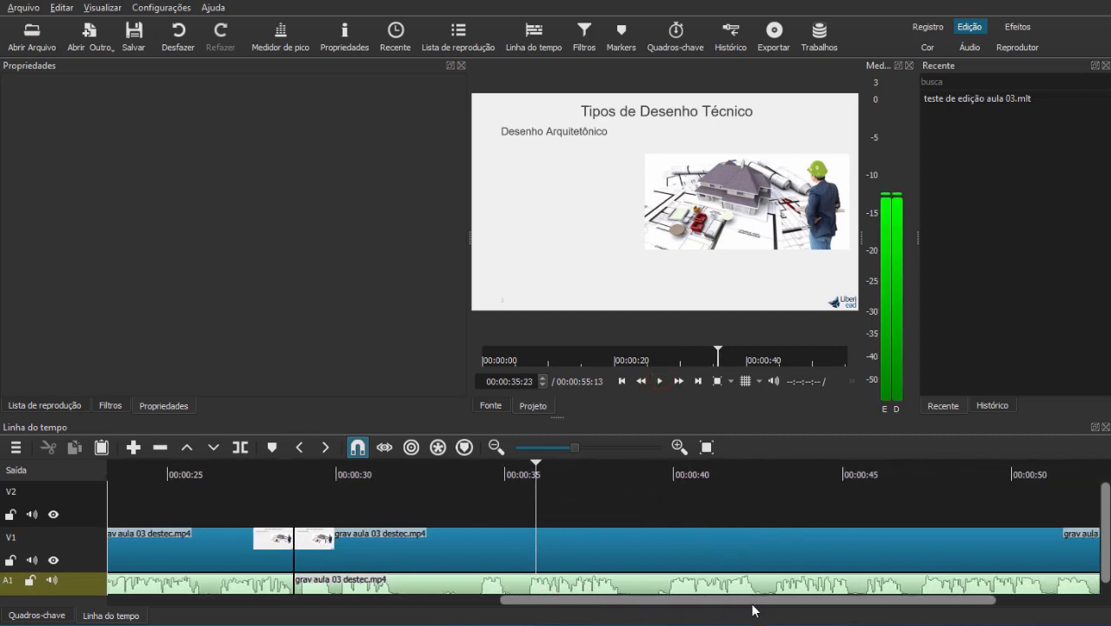
pyautogui.moveTo(754, 602); pyautogui.dragTo(779, 602)
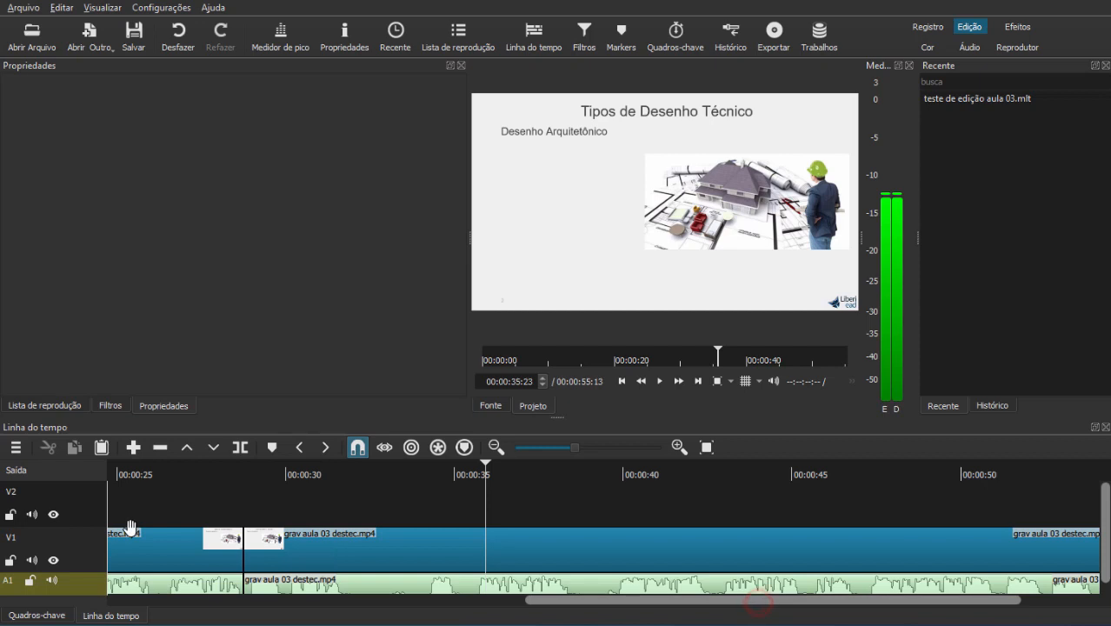
pyautogui.click(249, 475)
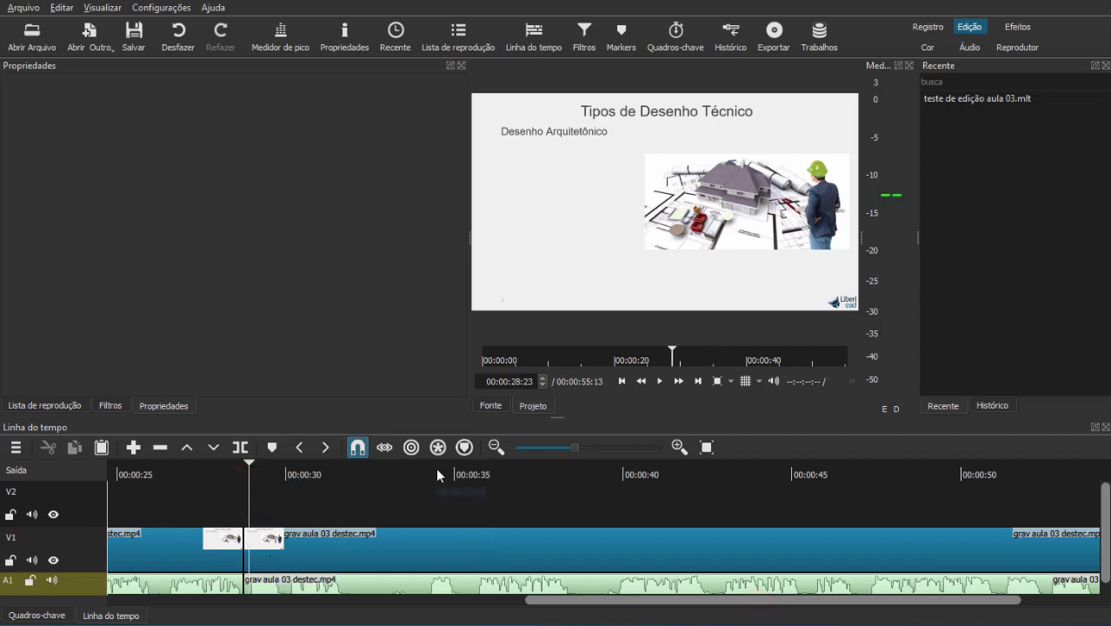
pyautogui.click(426, 475)
pyautogui.click(660, 383)
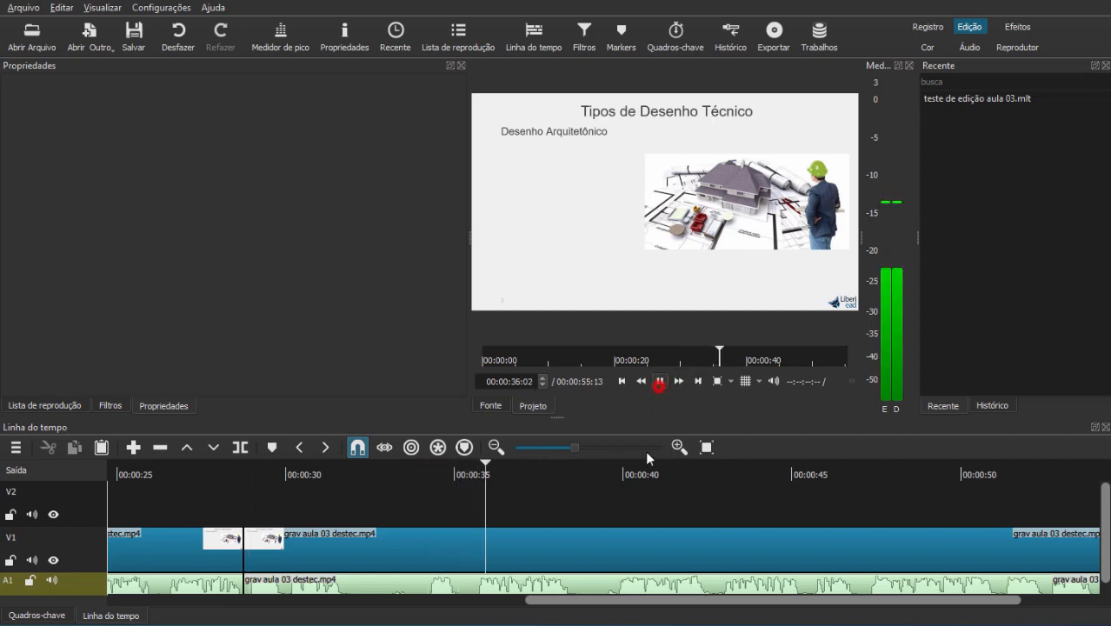
pyautogui.click(610, 476)
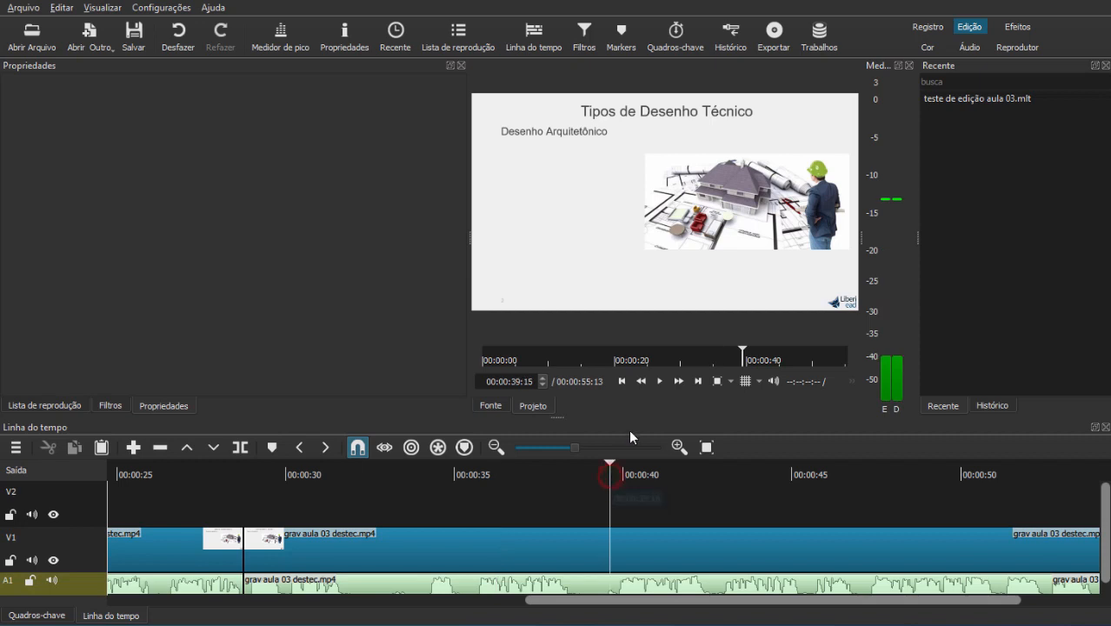
pyautogui.click(660, 382)
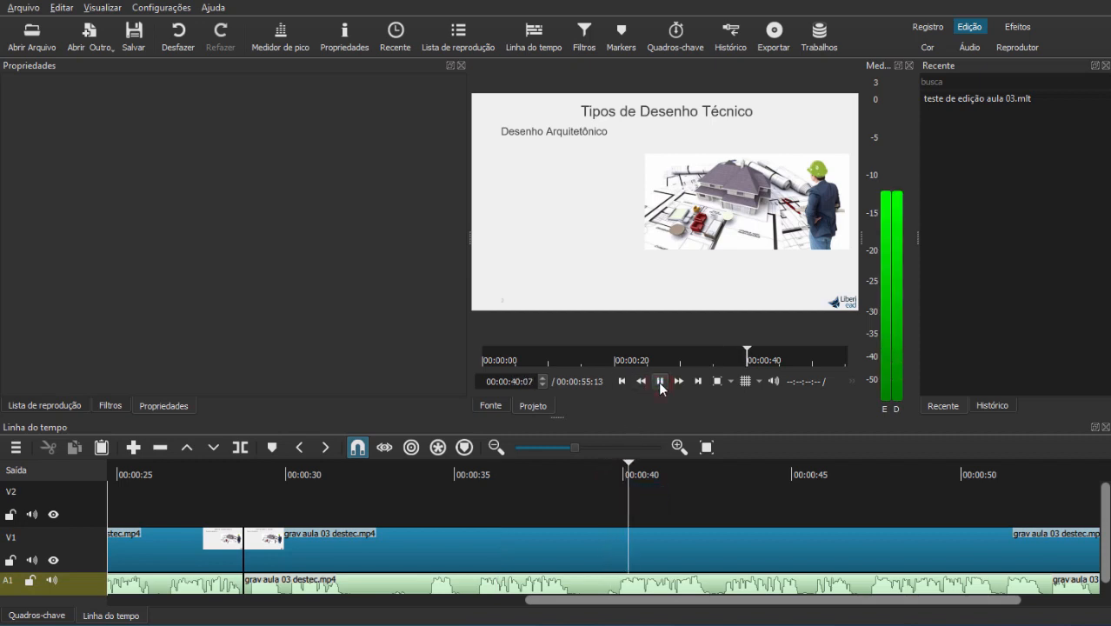
pyautogui.press('space')
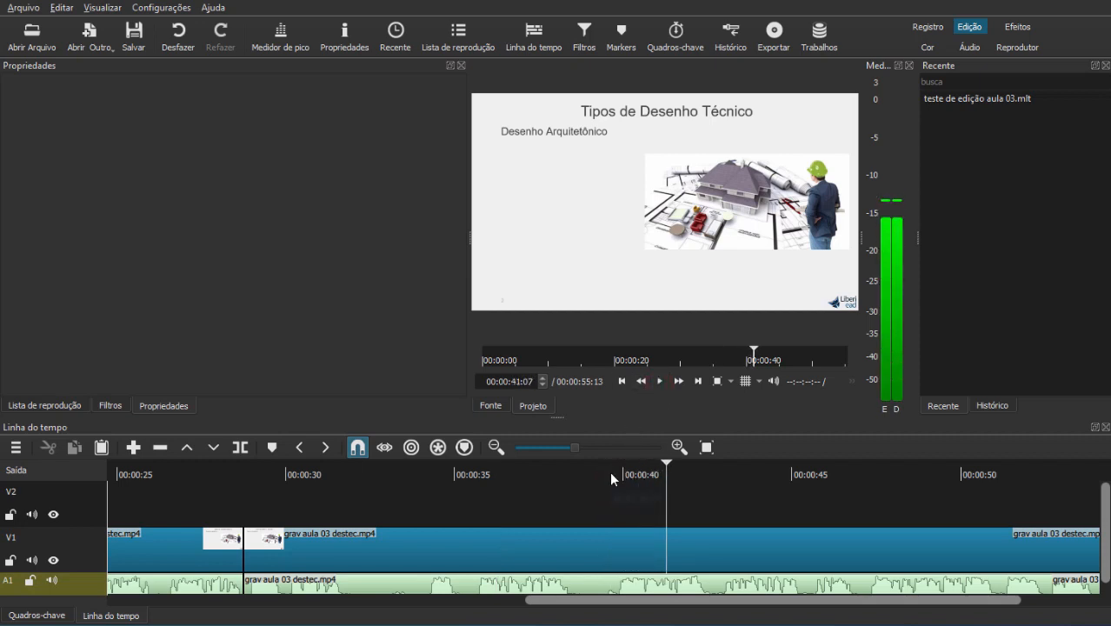
# Split the V1 recording clip and its A1 audio at 00:00:39:11
pyautogui.moveTo(608, 473); pyautogui.dragTo(604, 476)
pyautogui.click(587, 550)
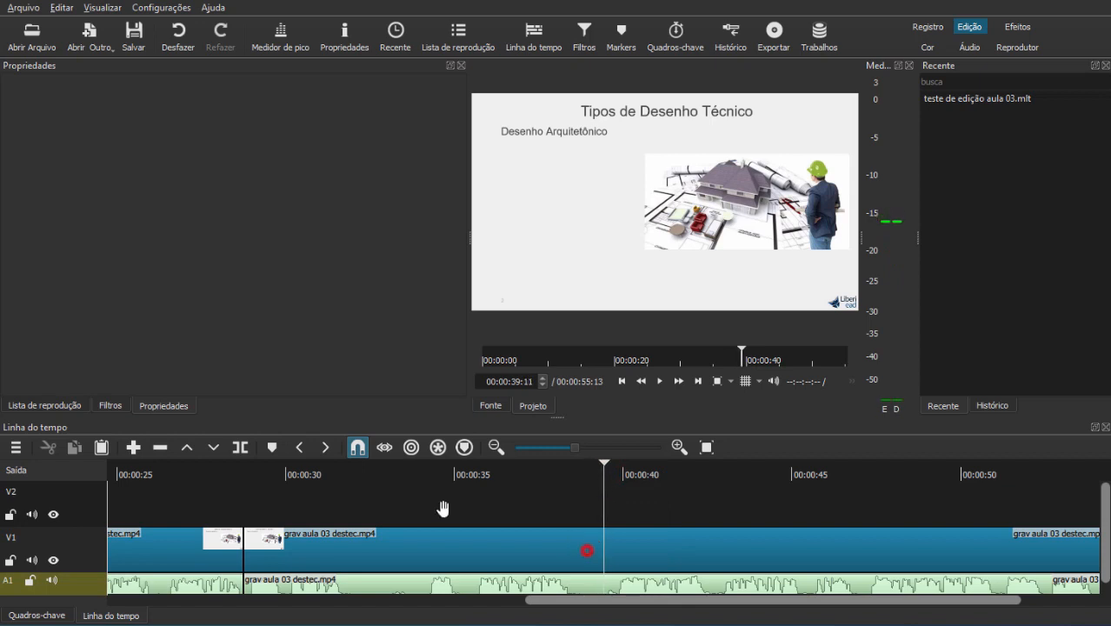
pyautogui.click(240, 447)
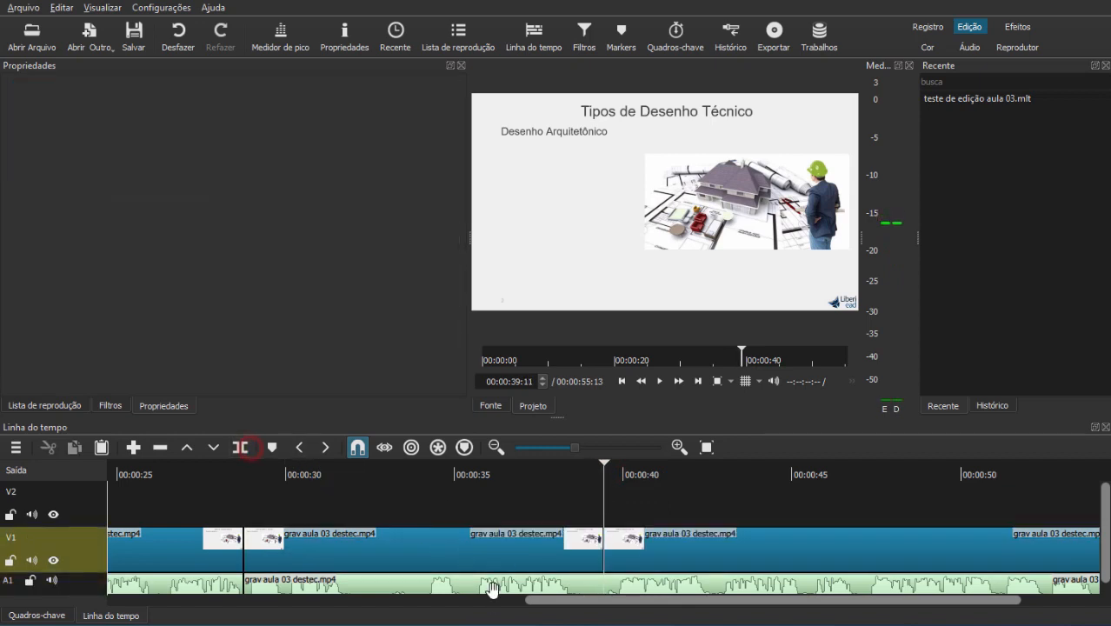
pyautogui.click(441, 553)
pyautogui.click(370, 521)
# Lift the V1 and A1 segments between 00:00:28:19 and 00:00:39:11 out of the timeline
pyautogui.click(419, 544)
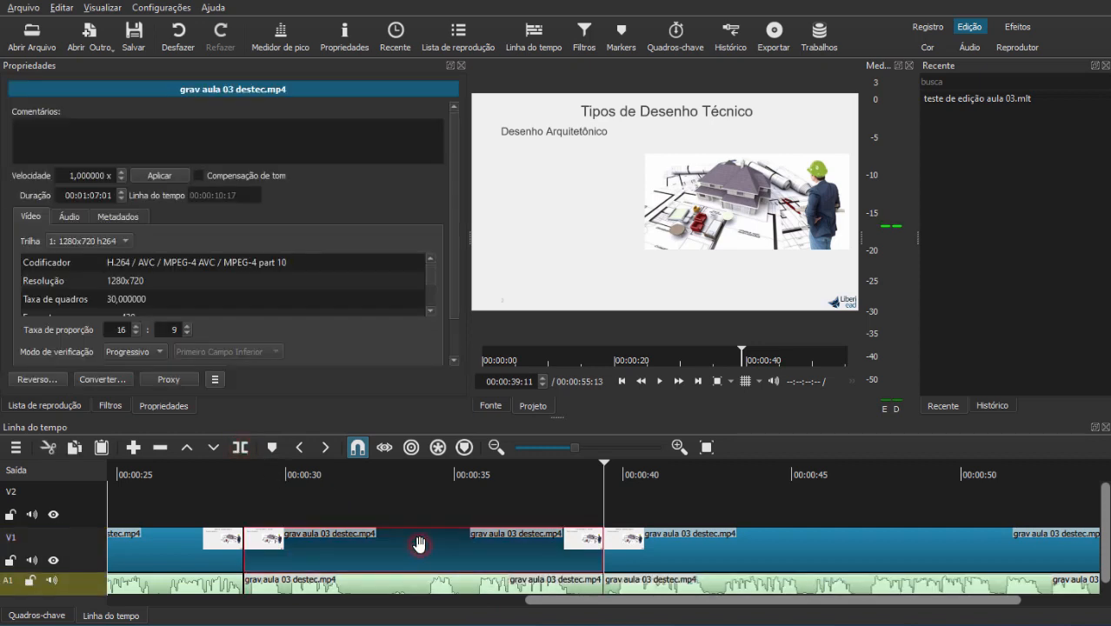
pyautogui.press('z')
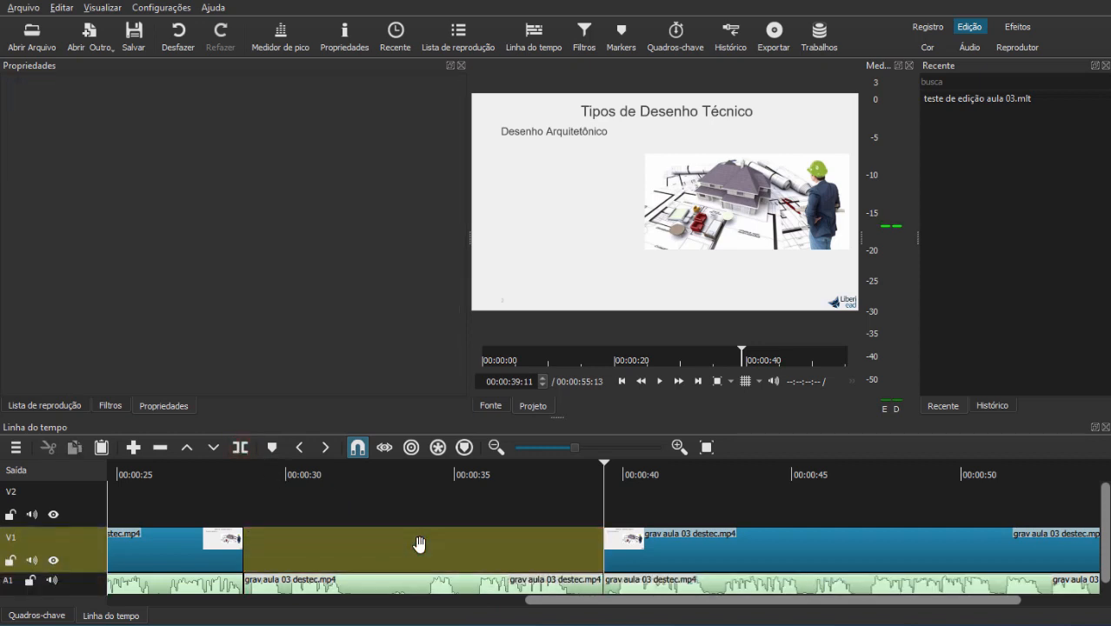
pyautogui.click(467, 573)
pyautogui.press('z')
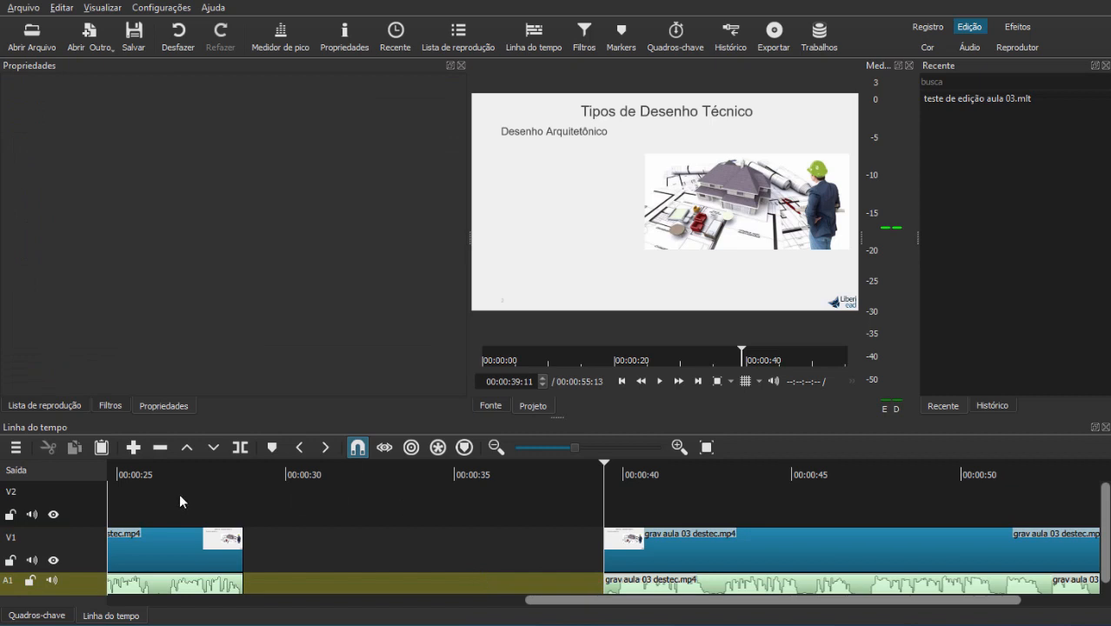
# Undo the overlapping V1 placement and move the remaining V1 and A1 clips flush against the clips ending at 00:00:28:19
pyautogui.click(231, 475)
pyautogui.moveTo(639, 539); pyautogui.dragTo(197, 539)
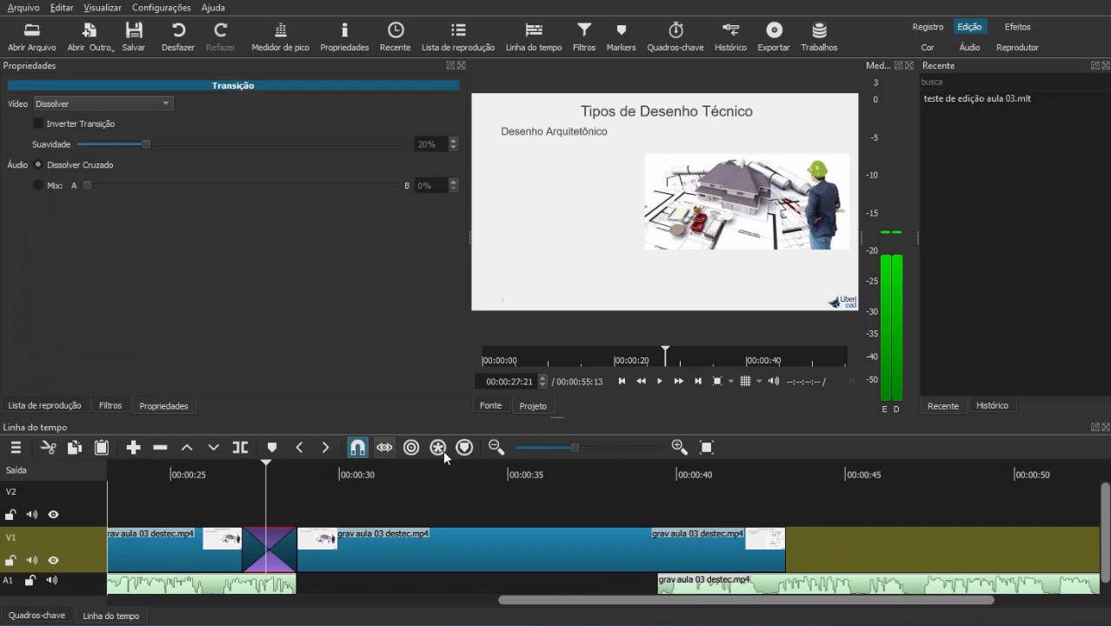
pyautogui.click(167, 38)
pyautogui.moveTo(783, 546); pyautogui.dragTo(375, 556)
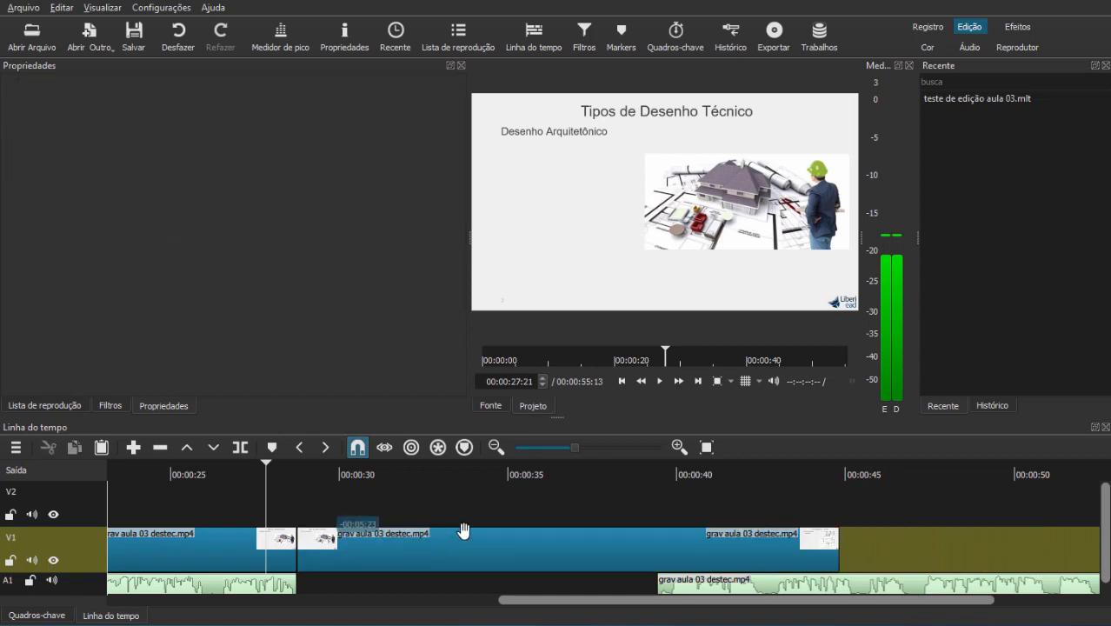
pyautogui.moveTo(735, 581); pyautogui.dragTo(369, 583)
# View the whole edited timeline, play across the join at 00:00:28:19, and examine frames at 00:00:30:15, 00:00:35:07 and 00:00:25:21
pyautogui.moveTo(576, 609); pyautogui.dragTo(196, 608)
pyautogui.click(495, 447)
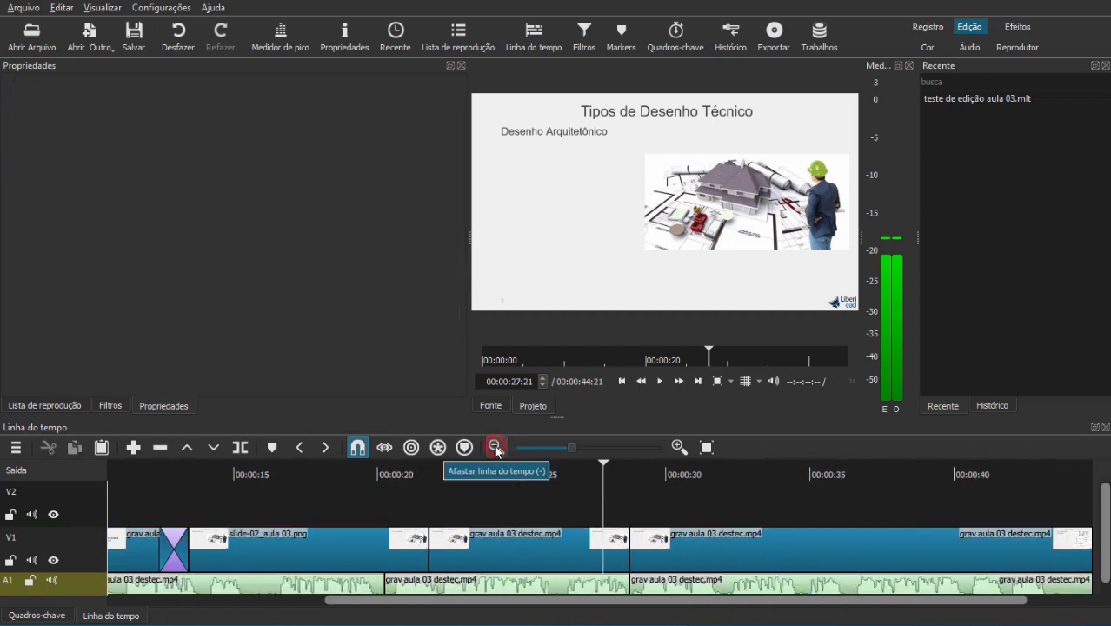
pyautogui.click(495, 447)
pyautogui.click(495, 447)
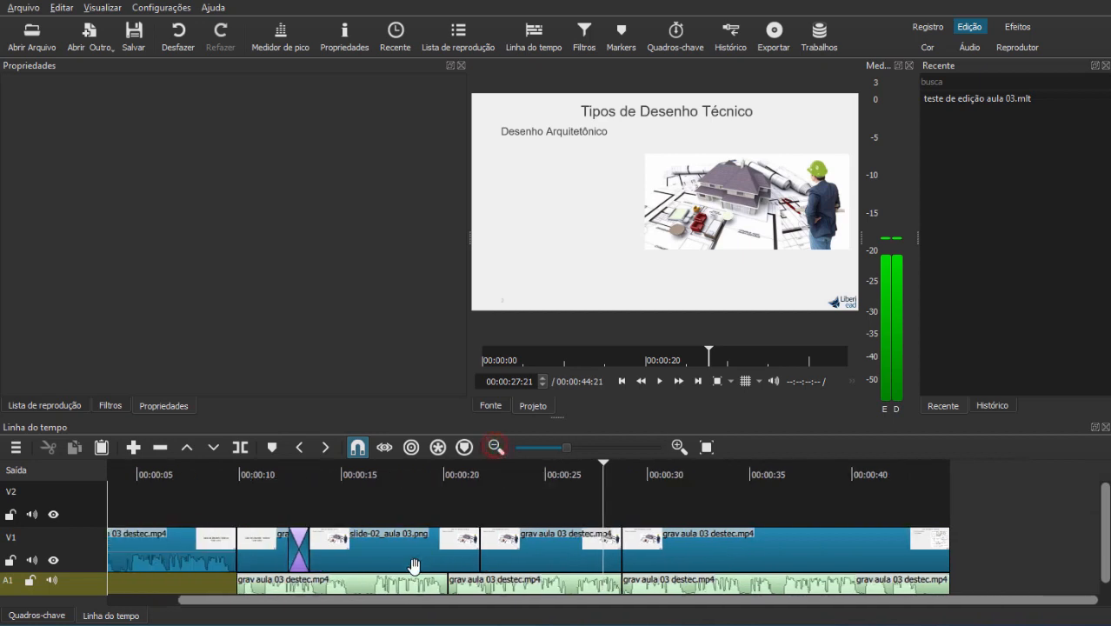
pyautogui.moveTo(371, 602); pyautogui.dragTo(273, 603)
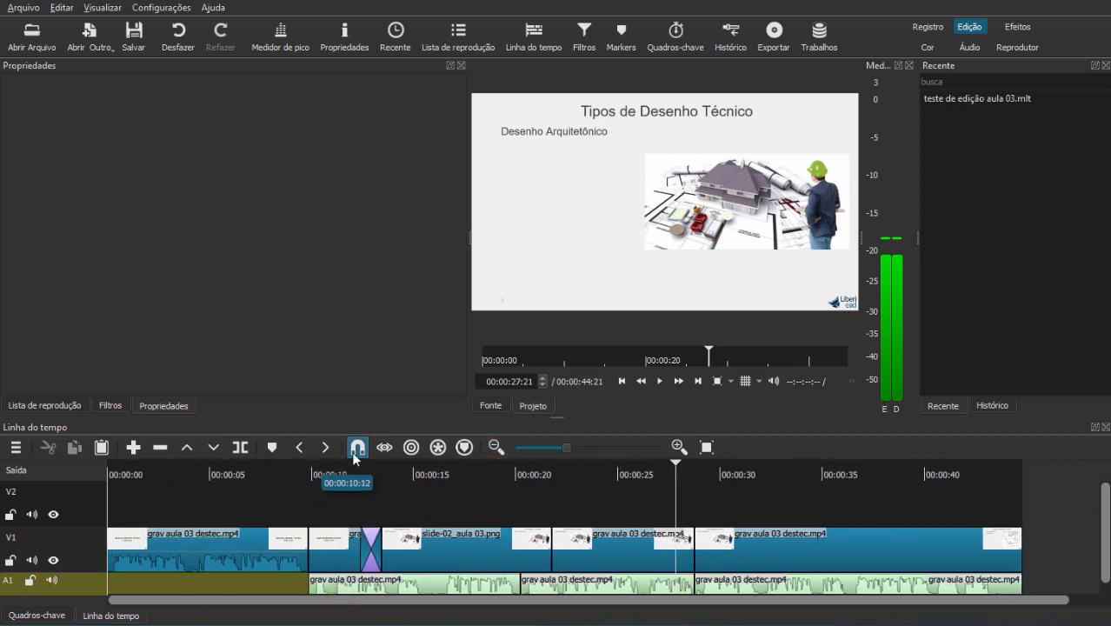
pyautogui.click(653, 474)
pyautogui.click(660, 382)
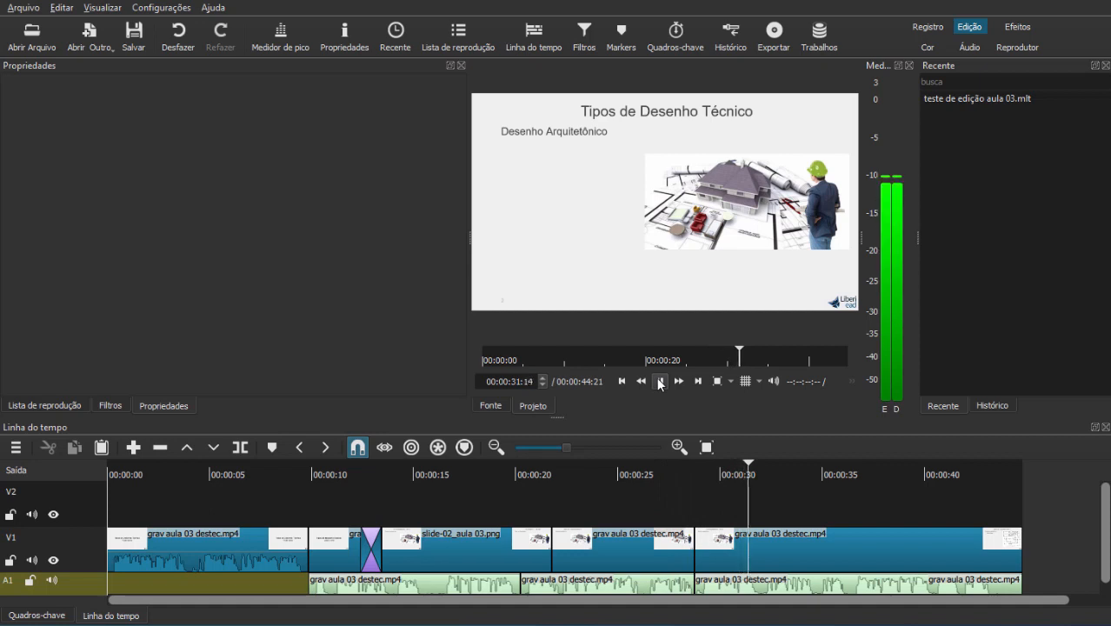
pyautogui.click(660, 382)
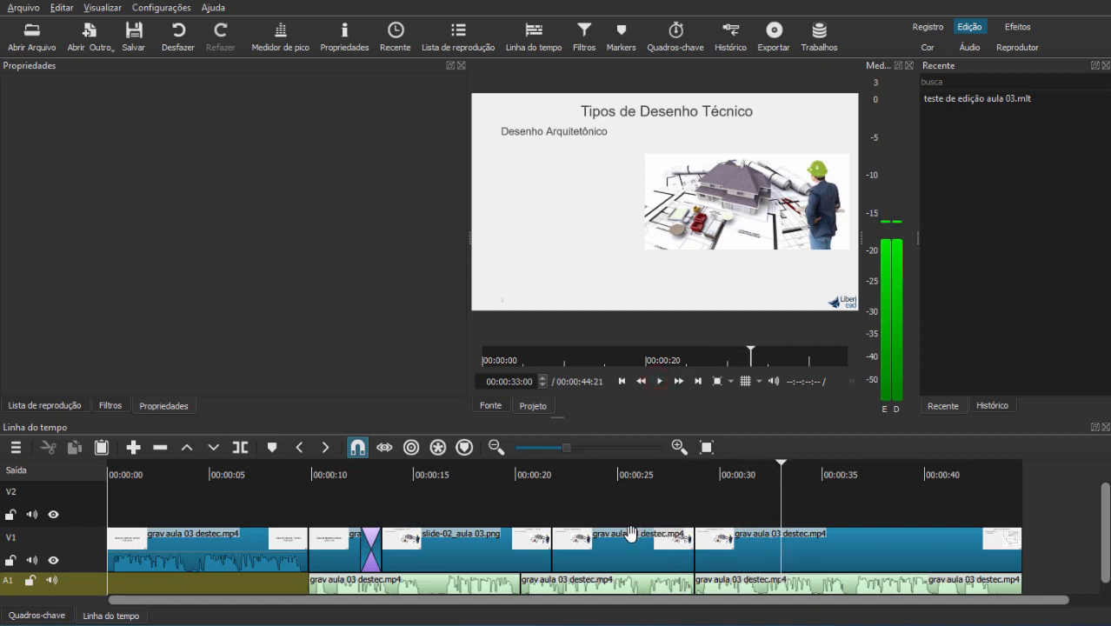
pyautogui.click(733, 510)
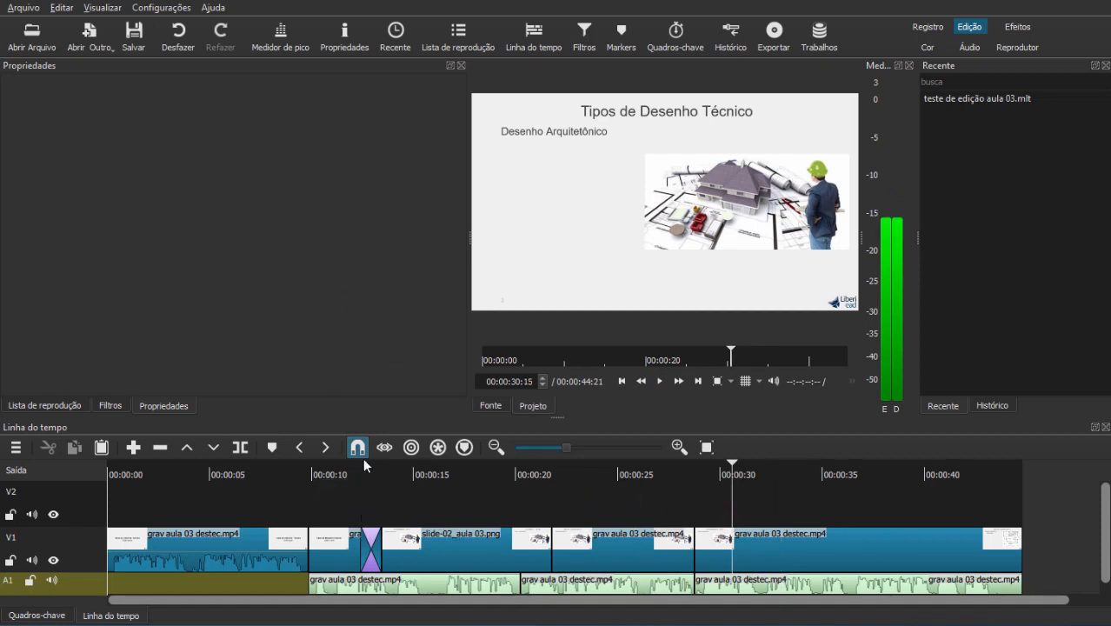
pyautogui.click(828, 513)
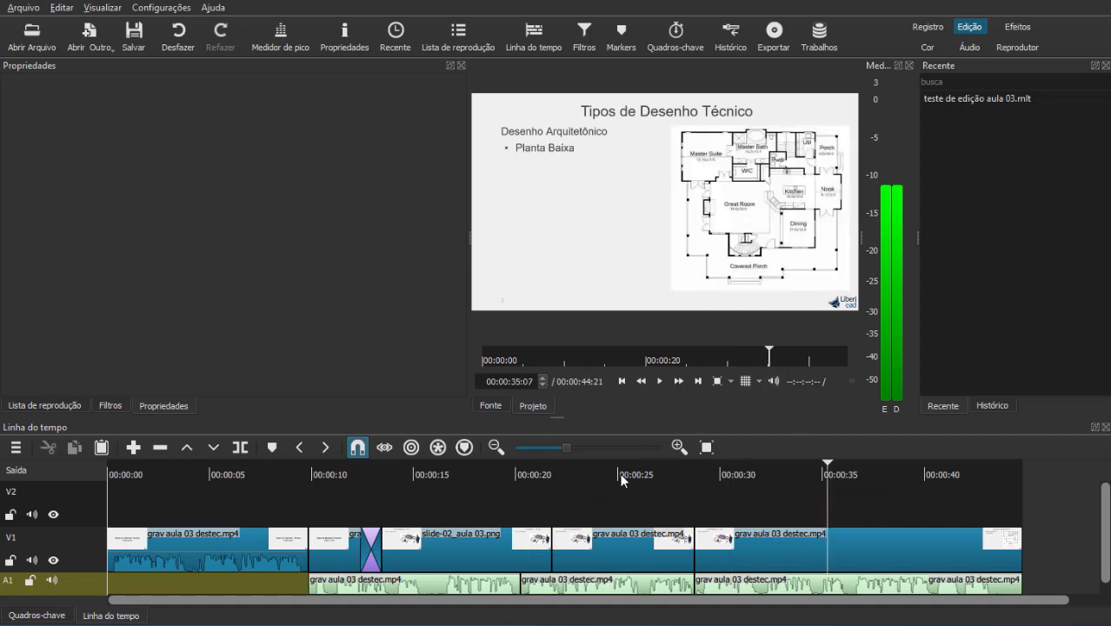
pyautogui.click(635, 505)
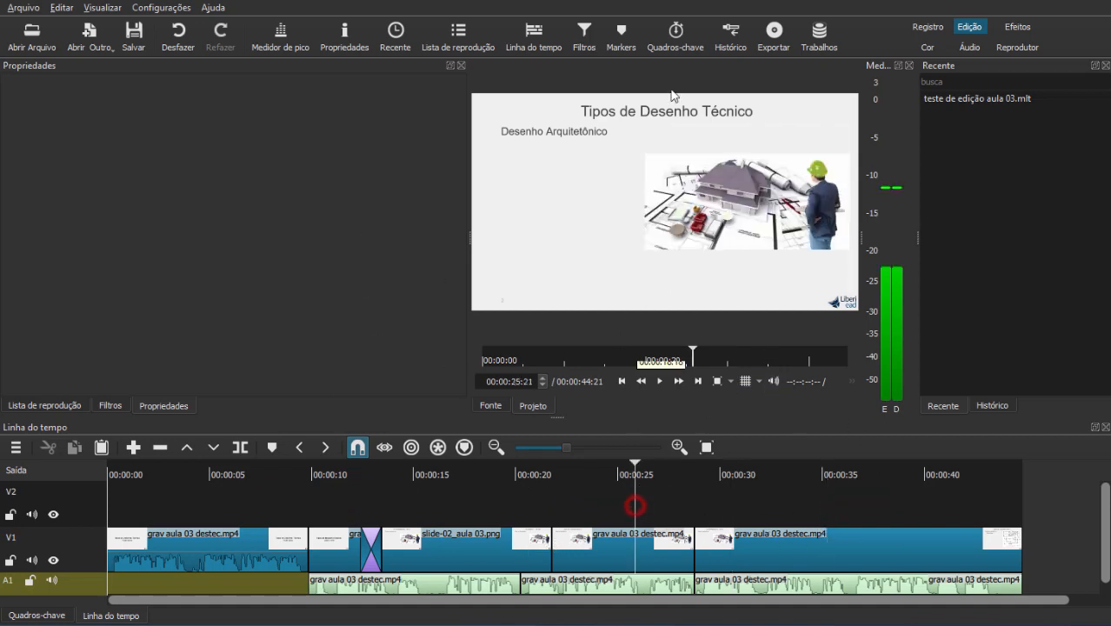
# Open the export settings, compare the H.264 High Profile and YouTube presets, and choose YouTube
pyautogui.click(775, 39)
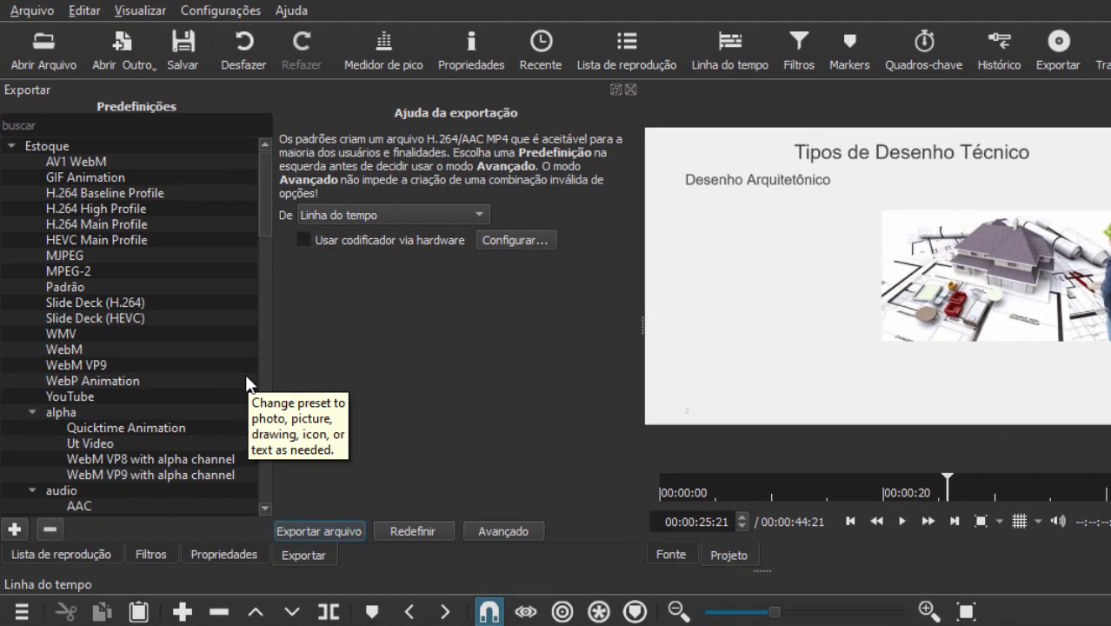
pyautogui.click(86, 398)
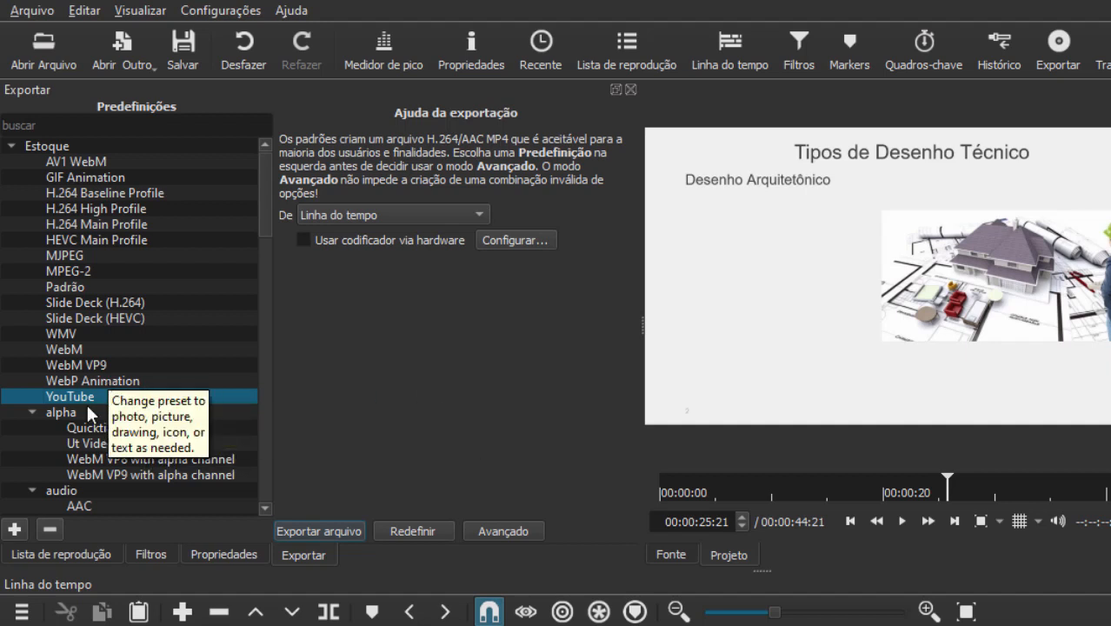
pyautogui.click(86, 211)
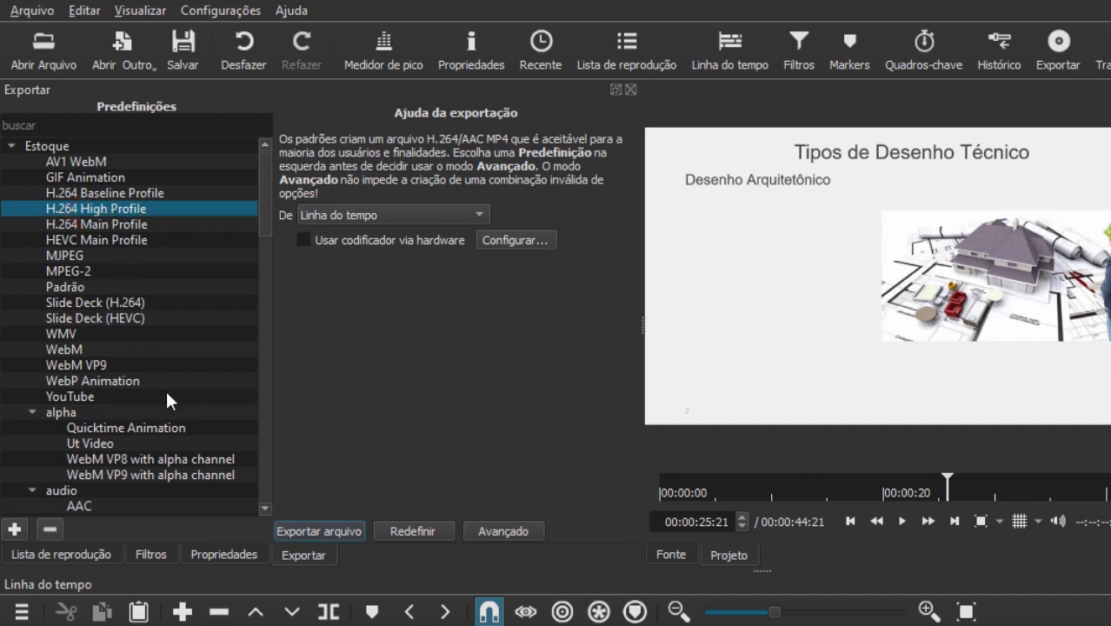
pyautogui.click(94, 398)
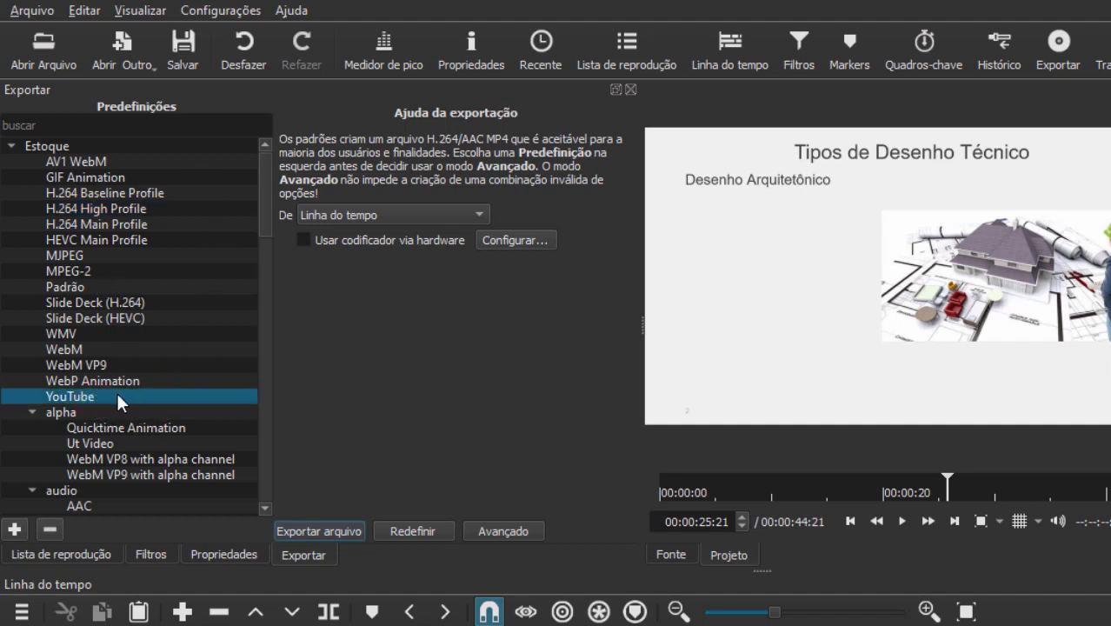
# Show the advanced export settings for the YouTube preset and set the video resolution to 1280 x 720 (HD)
pyautogui.click(504, 530)
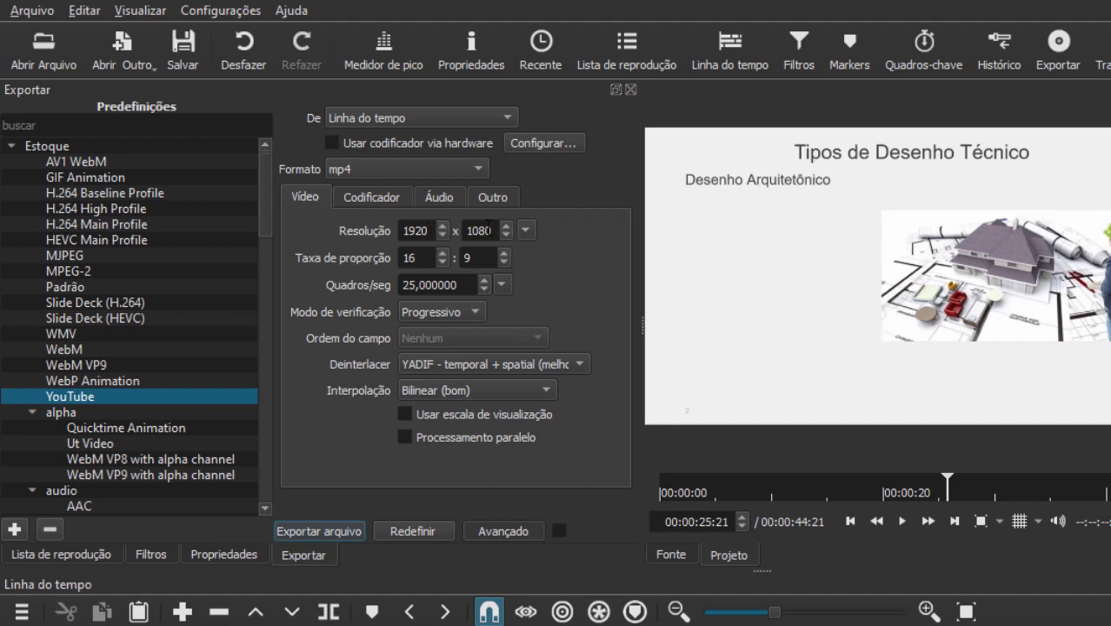
pyautogui.doubleClick(494, 229)
pyautogui.press('Tab')
pyautogui.click(525, 230)
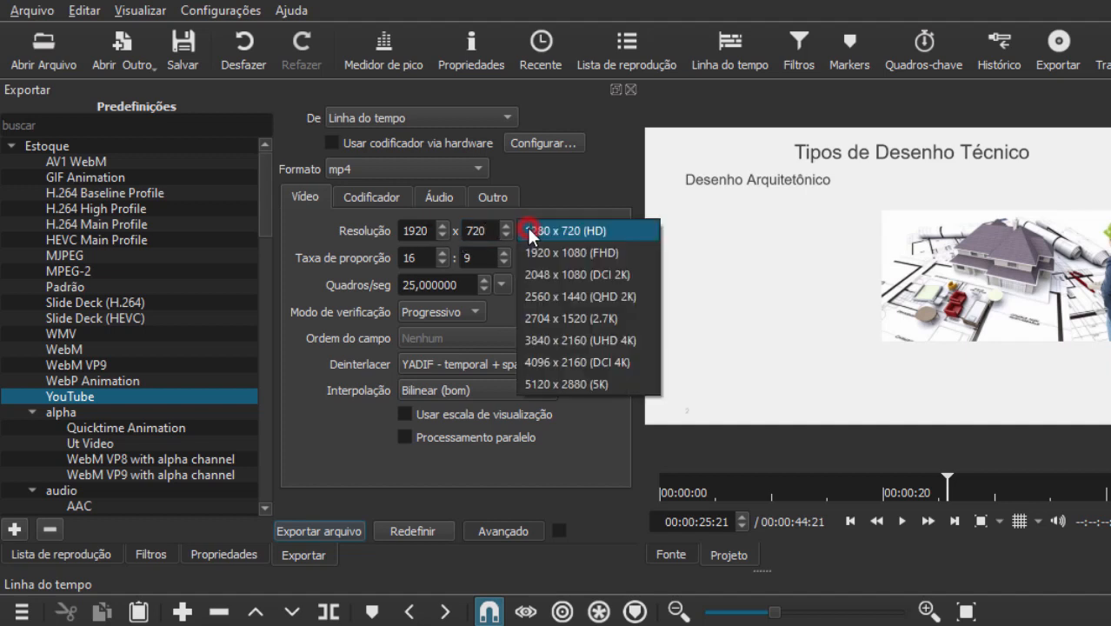
pyautogui.click(567, 213)
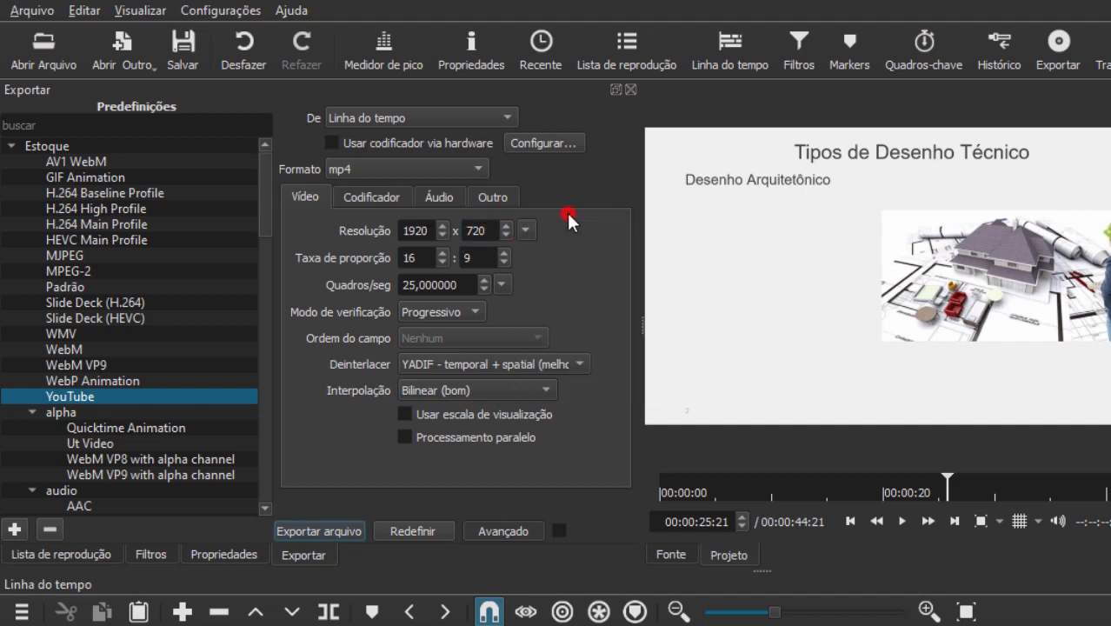
pyautogui.click(524, 230)
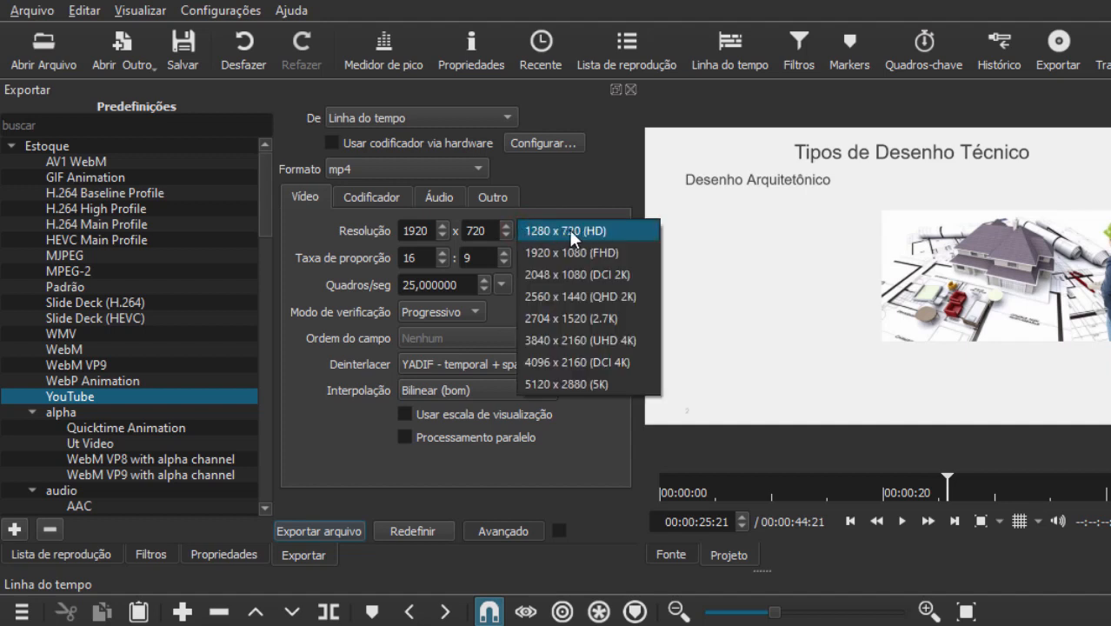
pyautogui.click(561, 232)
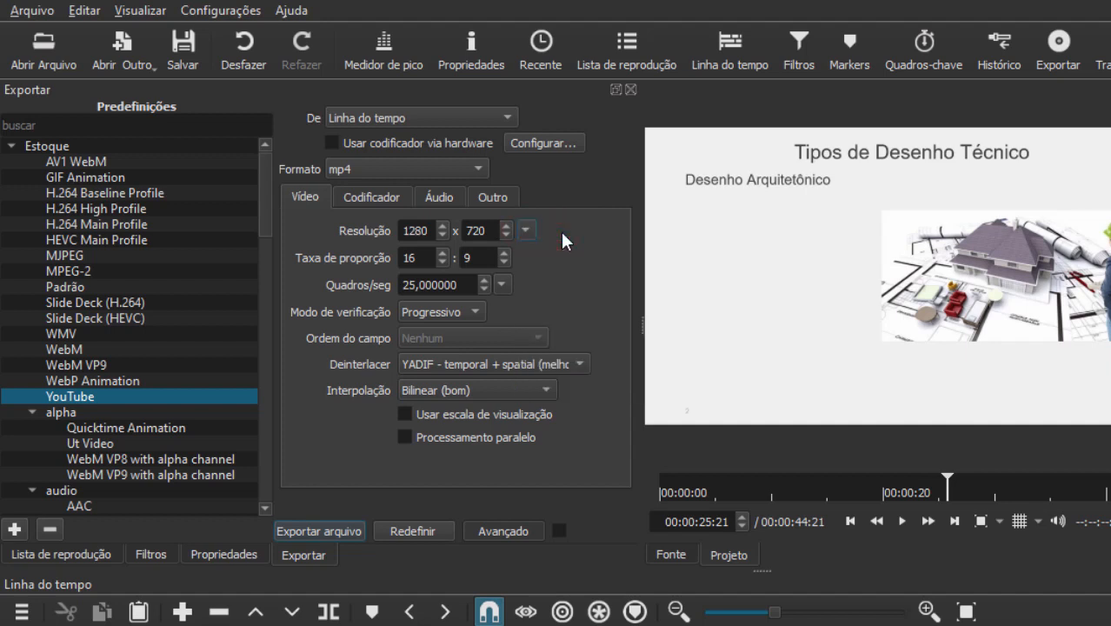
# Review the export's aspect ratio and file format, and set the frame rate to 30 frames per second
pyautogui.click(409, 258)
pyautogui.click(483, 259)
pyautogui.click(412, 257)
pyautogui.click(467, 259)
pyautogui.click(503, 285)
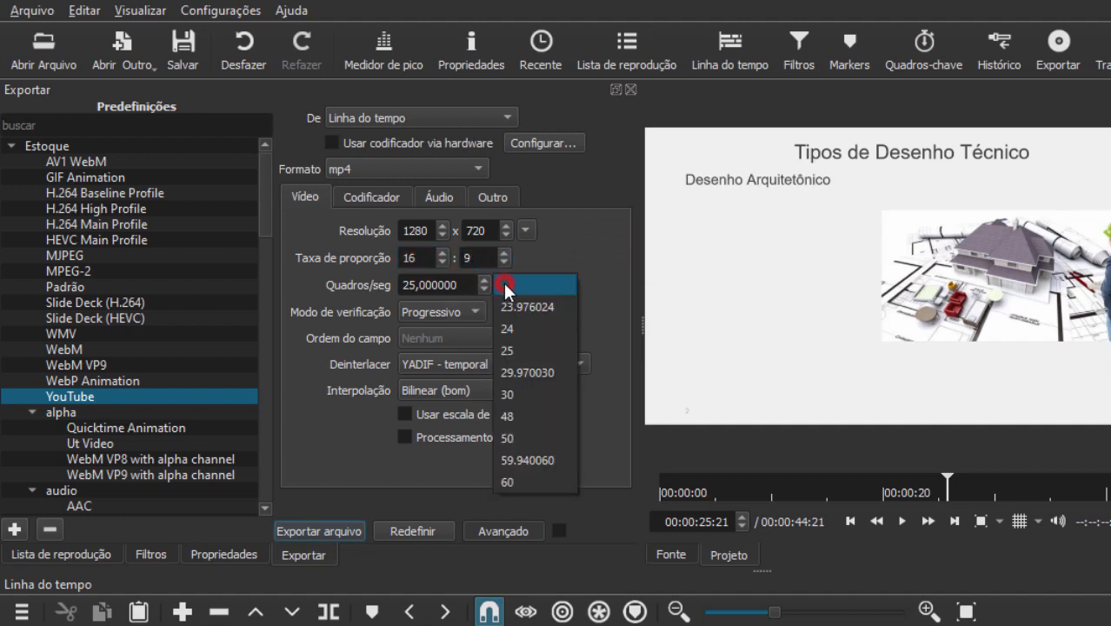
pyautogui.click(504, 281)
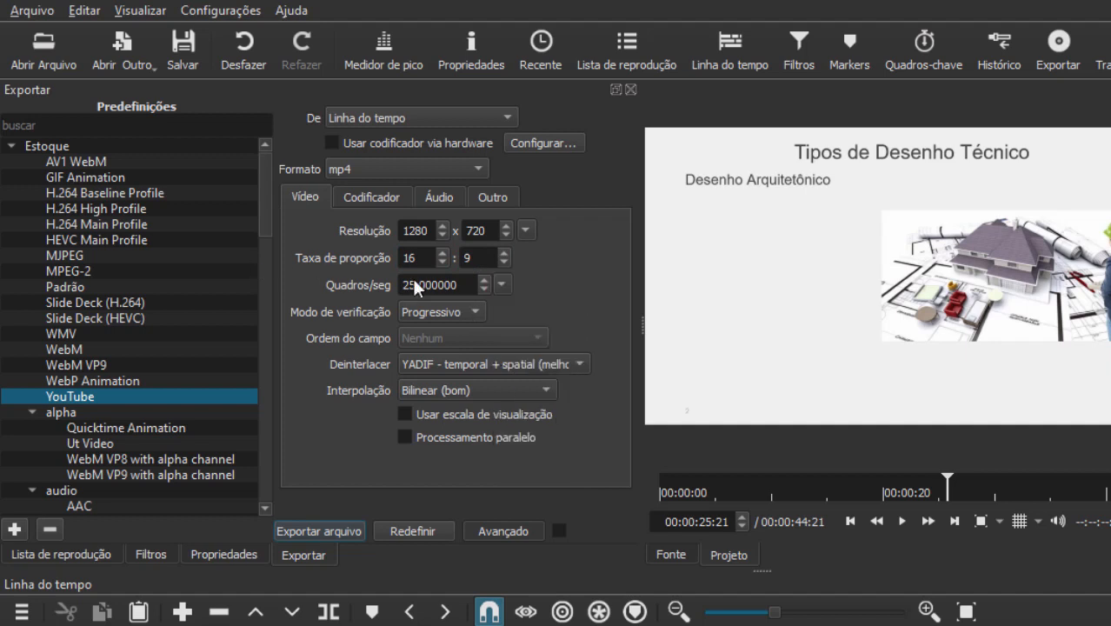
pyautogui.click(502, 286)
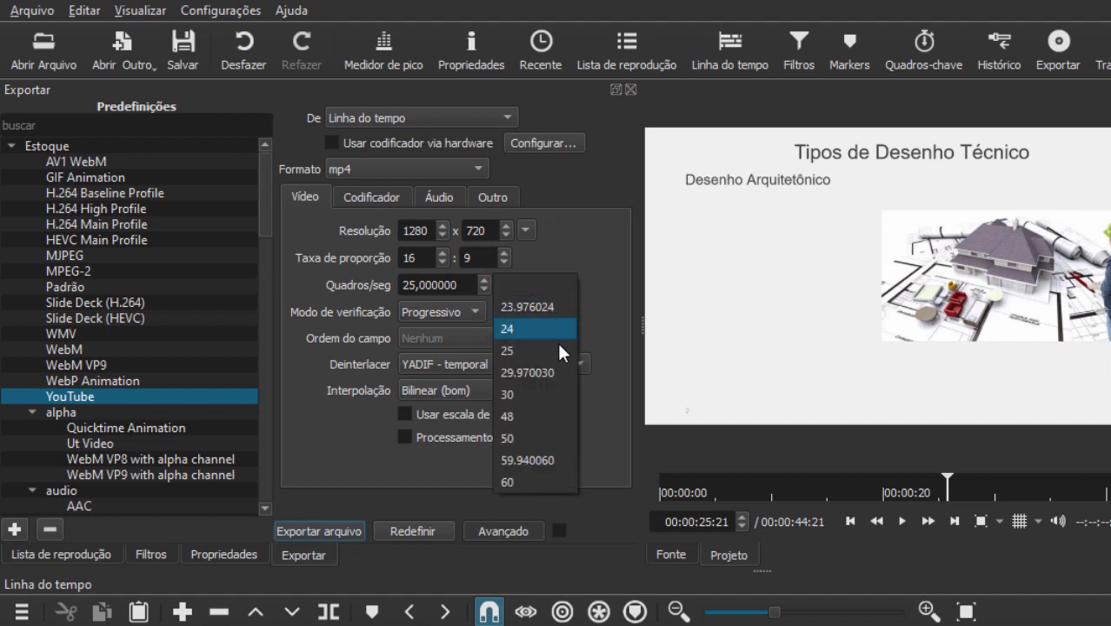
pyautogui.click(533, 393)
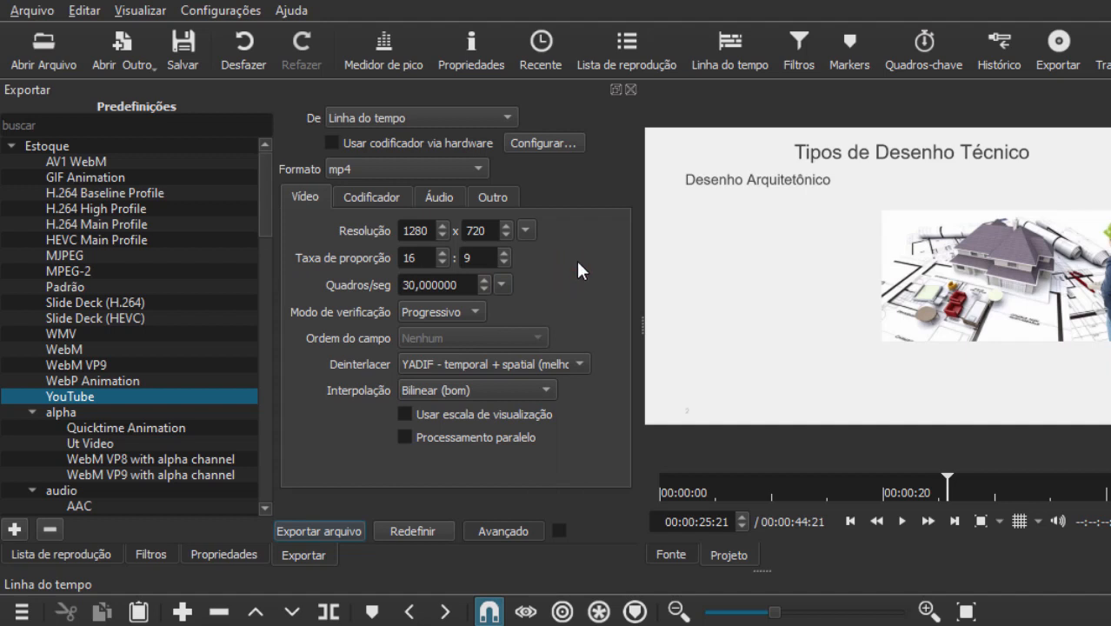
pyautogui.click(474, 167)
pyautogui.click(585, 289)
# Export the timeline as an mp4 named "aula 03 def" in the Vídeo Edição aula ex folder
pyautogui.click(333, 523)
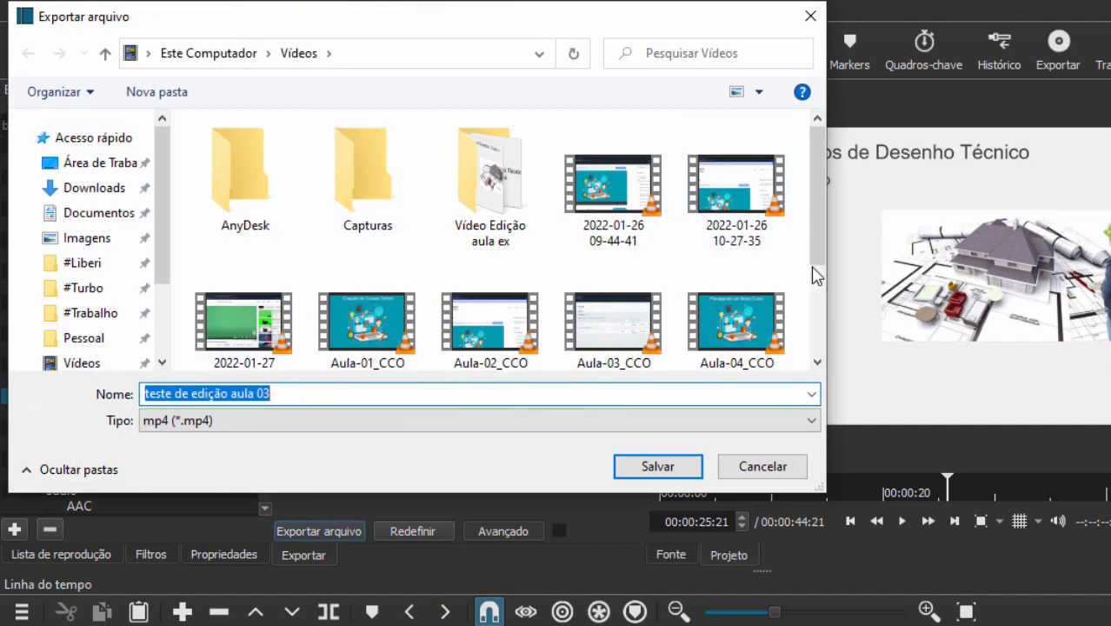
pyautogui.doubleClick(474, 164)
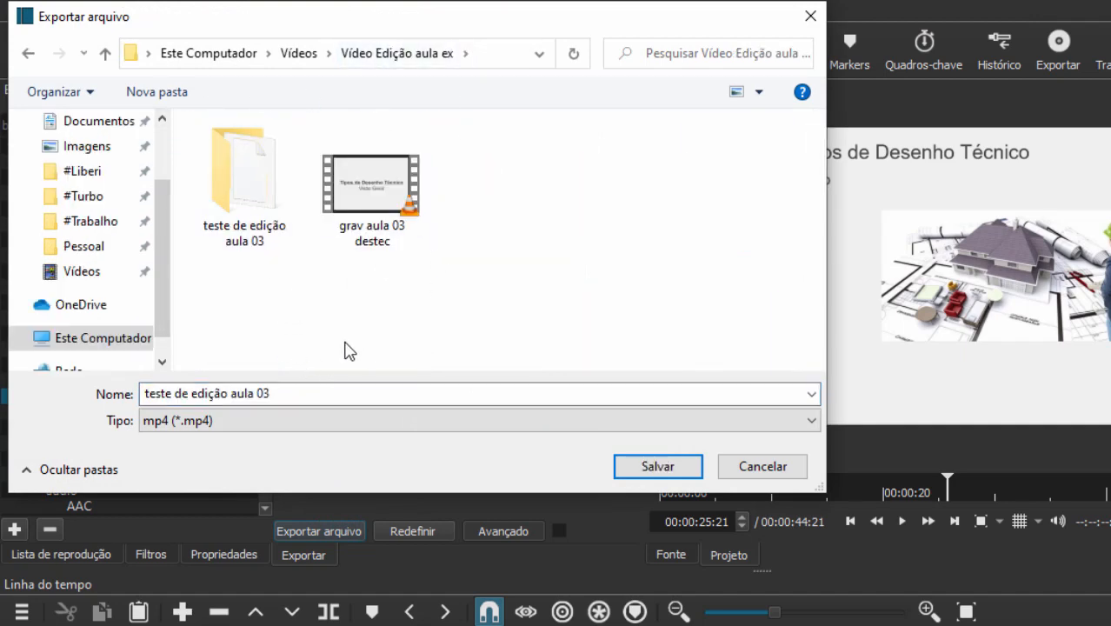
pyautogui.click(320, 390)
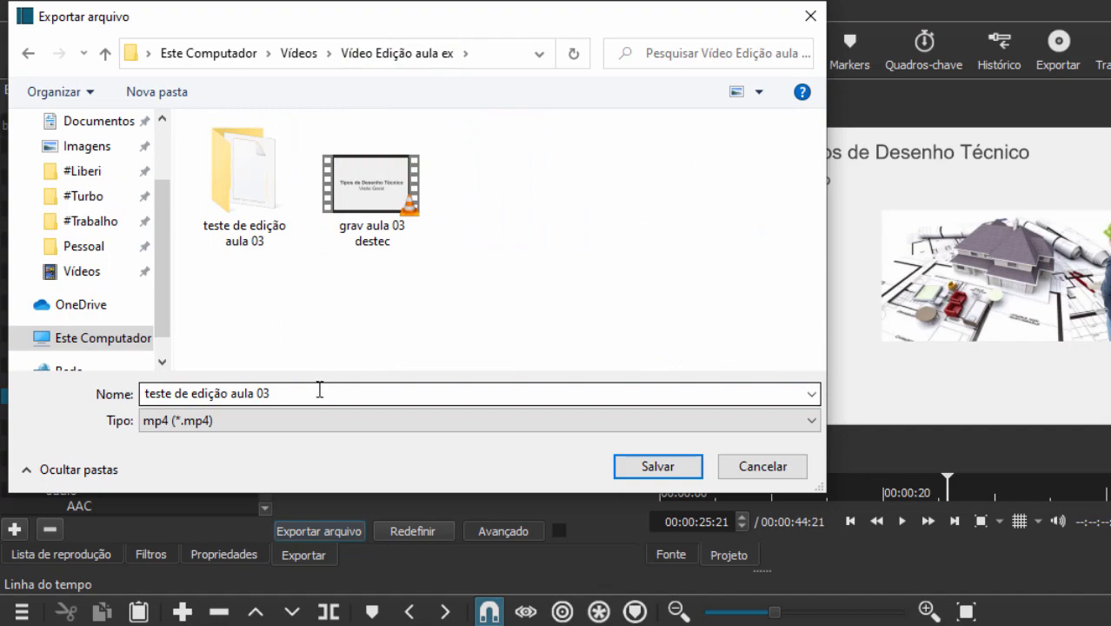
pyautogui.tripleClick(196, 399)
pyautogui.click(222, 394)
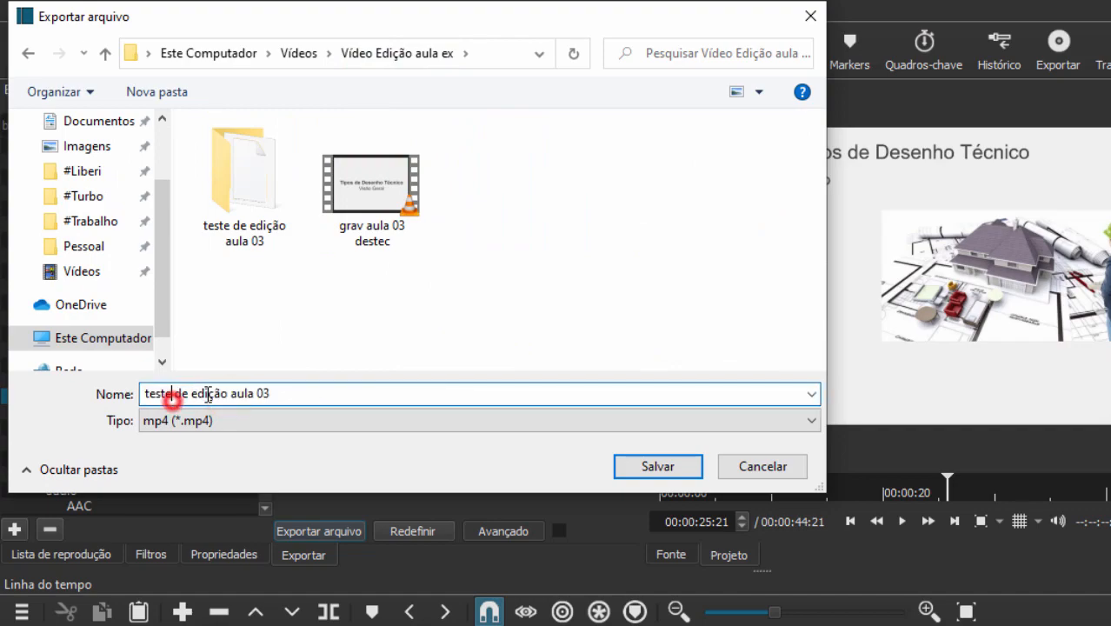
pyautogui.moveTo(159, 404); pyautogui.dragTo(67, 414)
pyautogui.press('BackSpace')
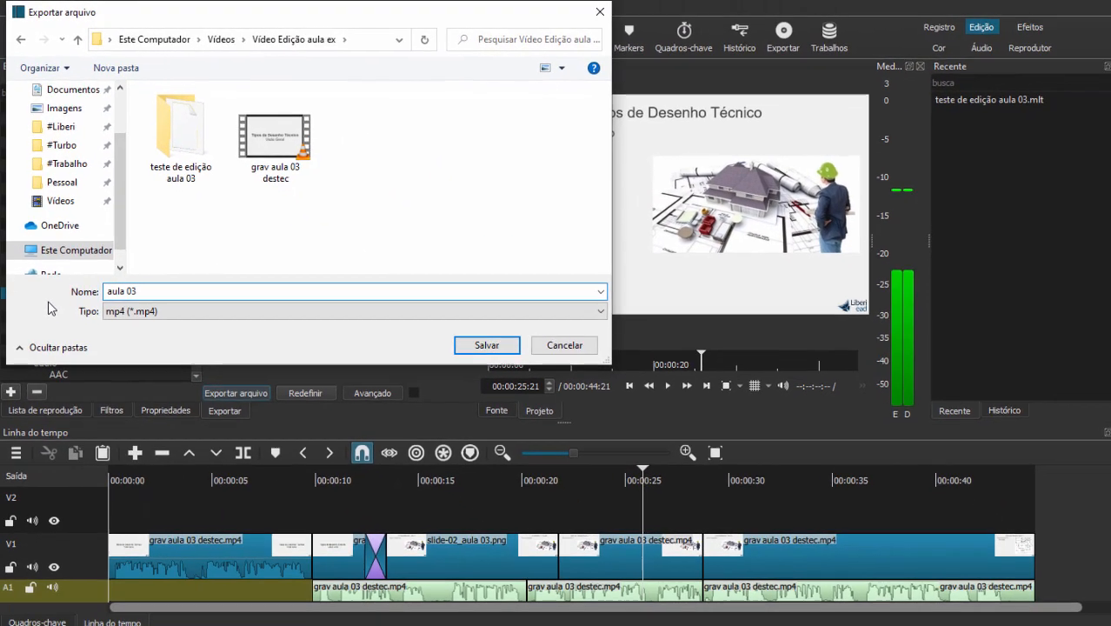
pyautogui.click(148, 290)
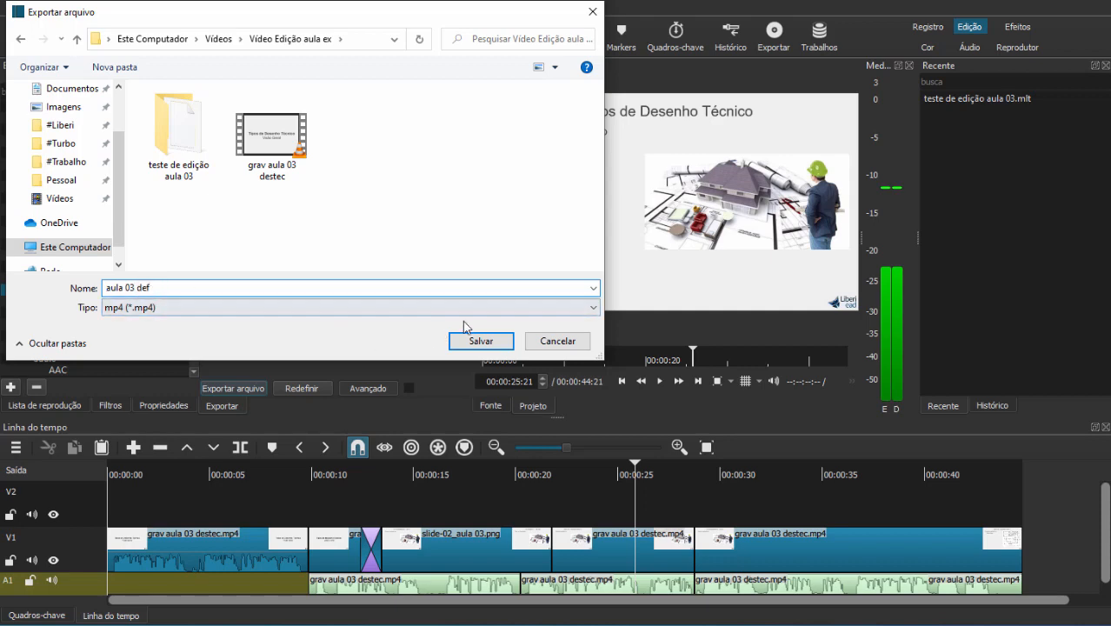
pyautogui.click(489, 339)
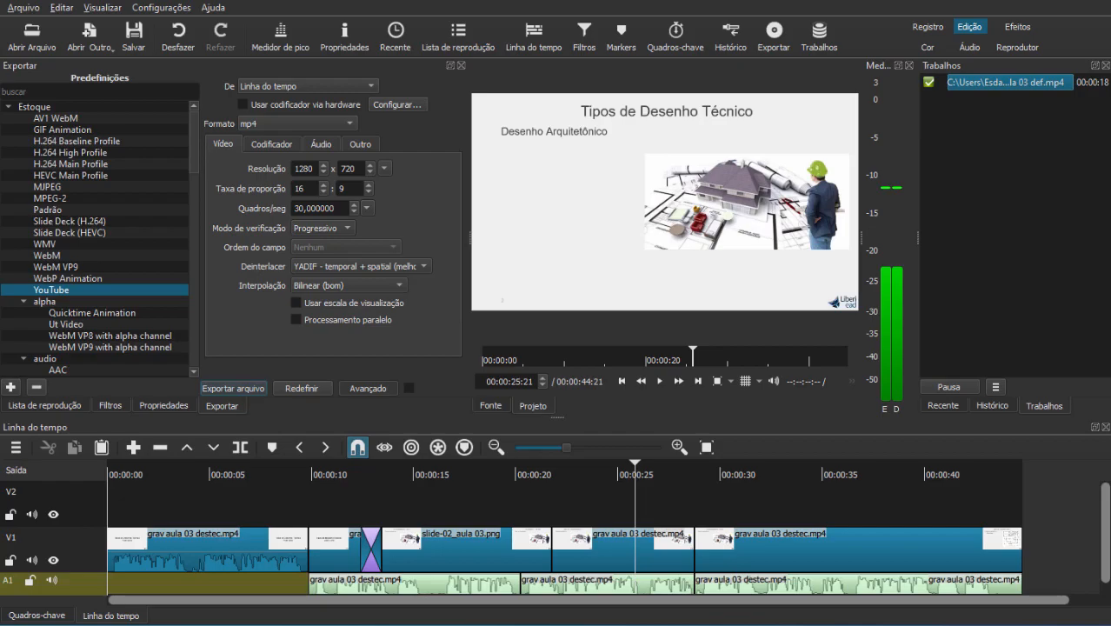
# Switch to File Explorer, play the exported aula 03 def video in VLC, and lower the playback volume to 73%
pyautogui.hotkey('alt', 'Tab')
pyautogui.click(843, 414)
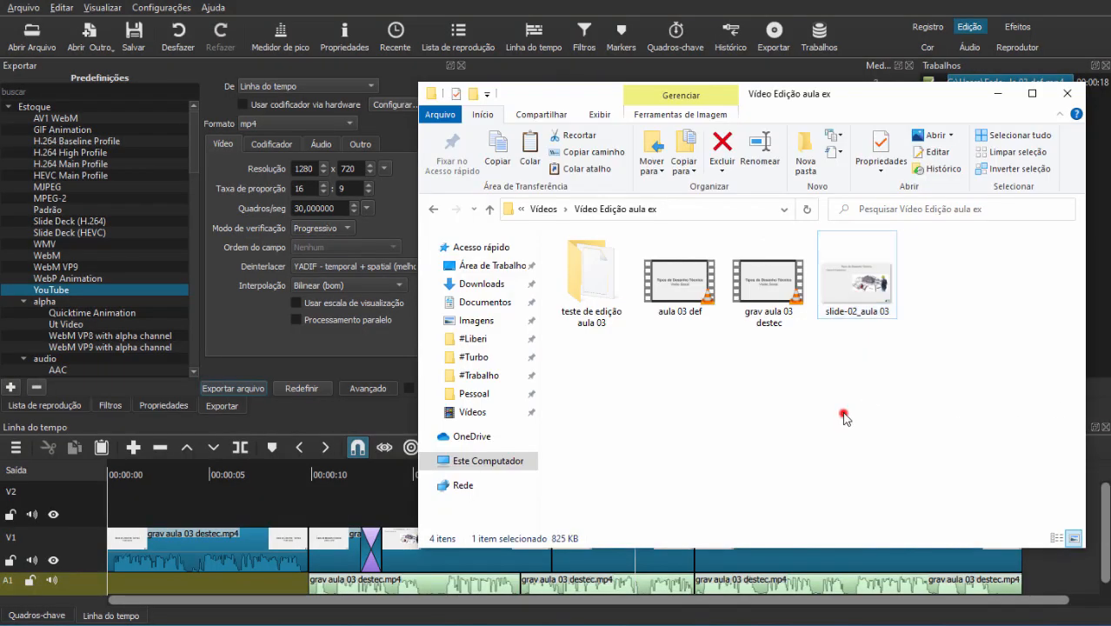
pyautogui.doubleClick(681, 284)
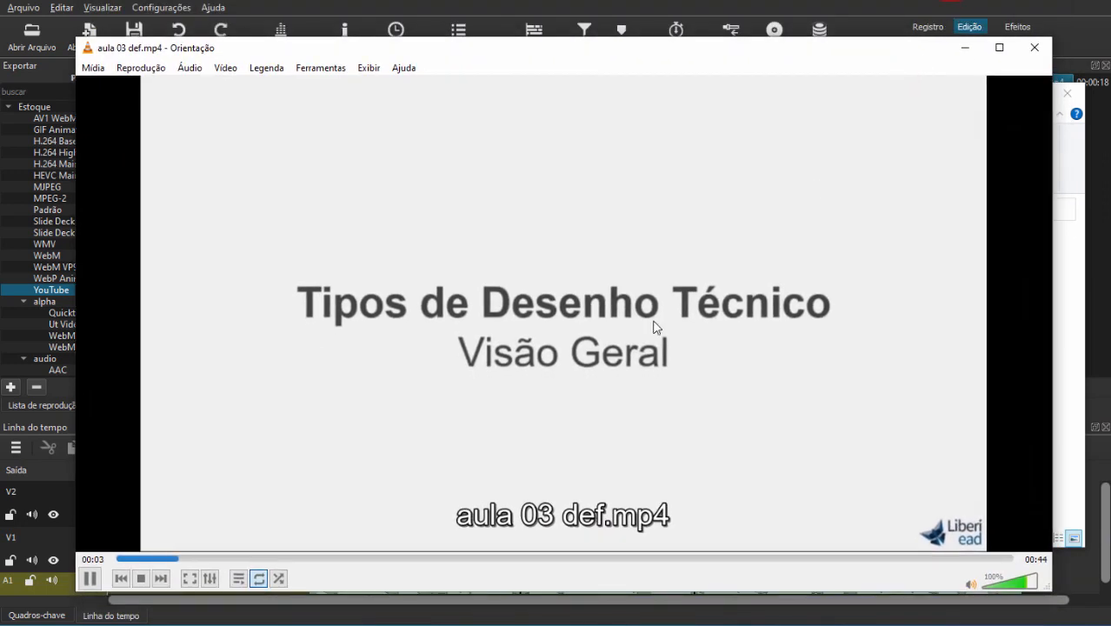
pyautogui.click(1010, 588)
pyautogui.moveTo(1011, 591); pyautogui.dragTo(1007, 589)
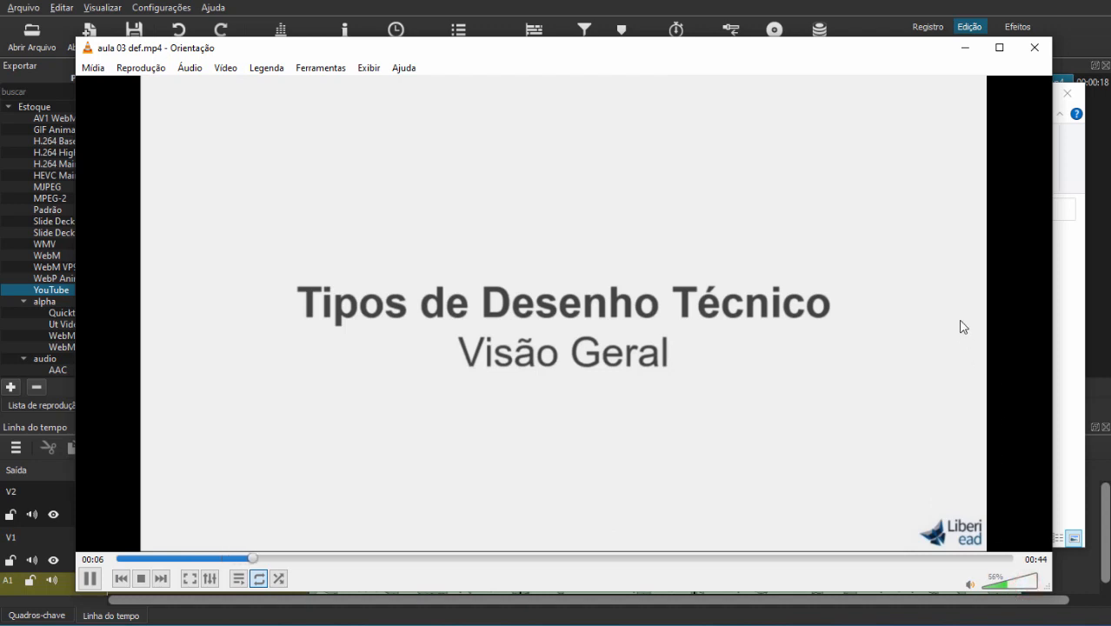
pyautogui.click(1015, 576)
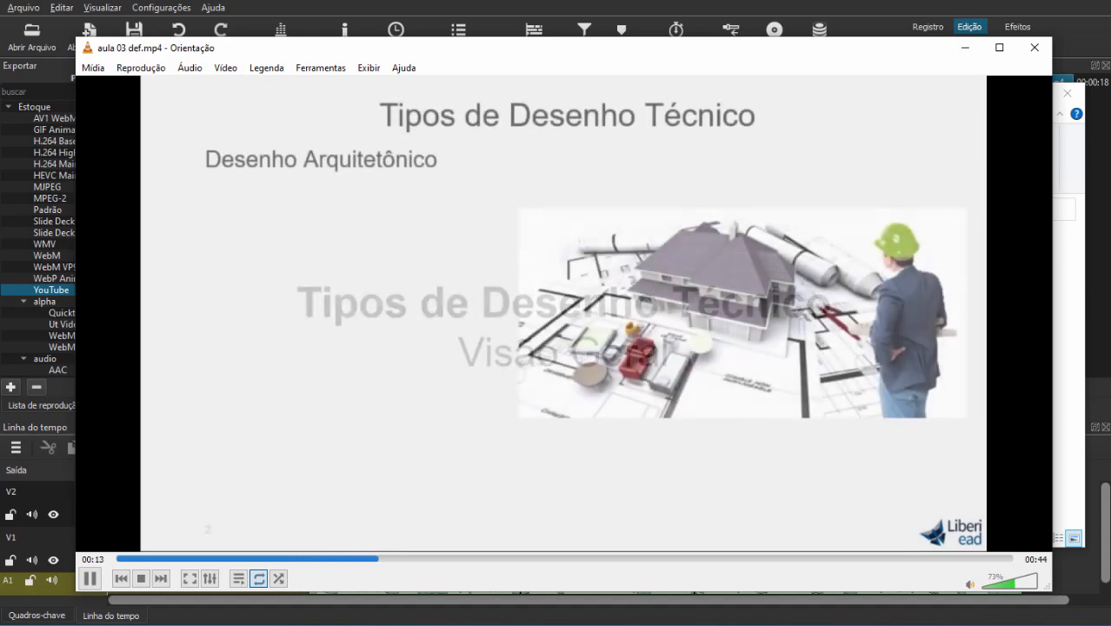
pyautogui.moveTo(895, 52); pyautogui.dragTo(833, 24)
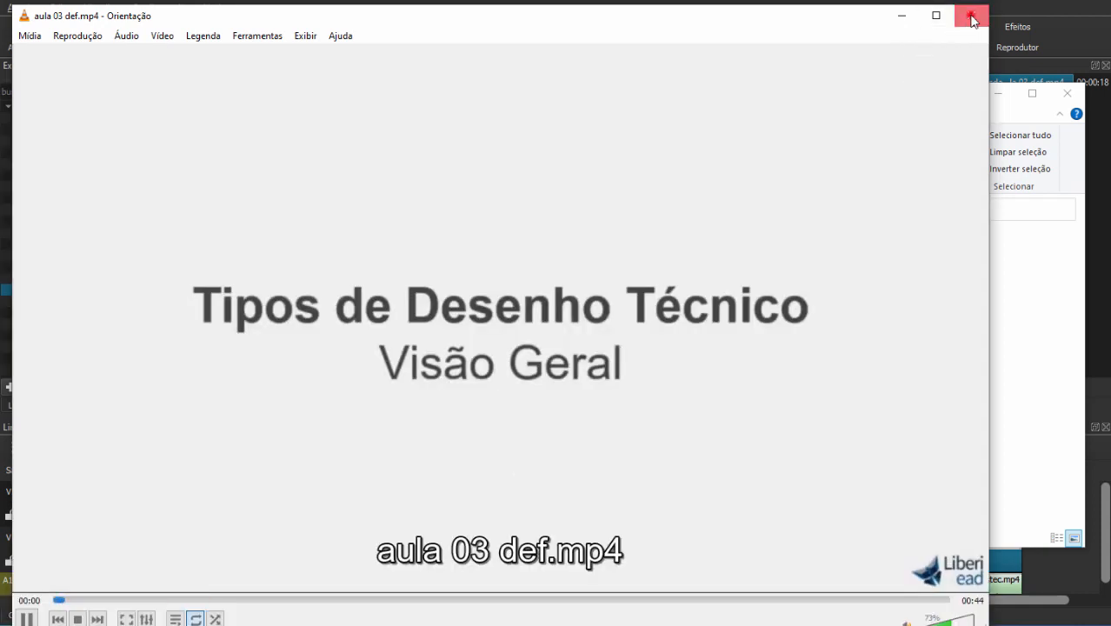
# Close the VLC playback and minimize the Vídeo Edição aula ex folder window to return to Shotcut
pyautogui.click(971, 15)
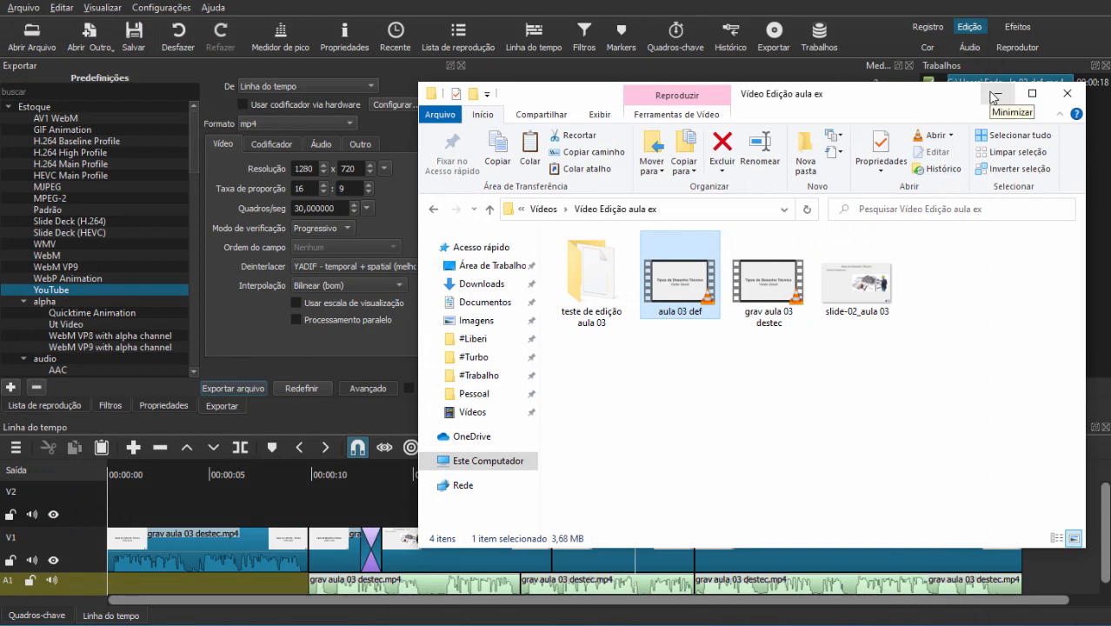
pyautogui.moveTo(937, 106); pyautogui.dragTo(954, 67)
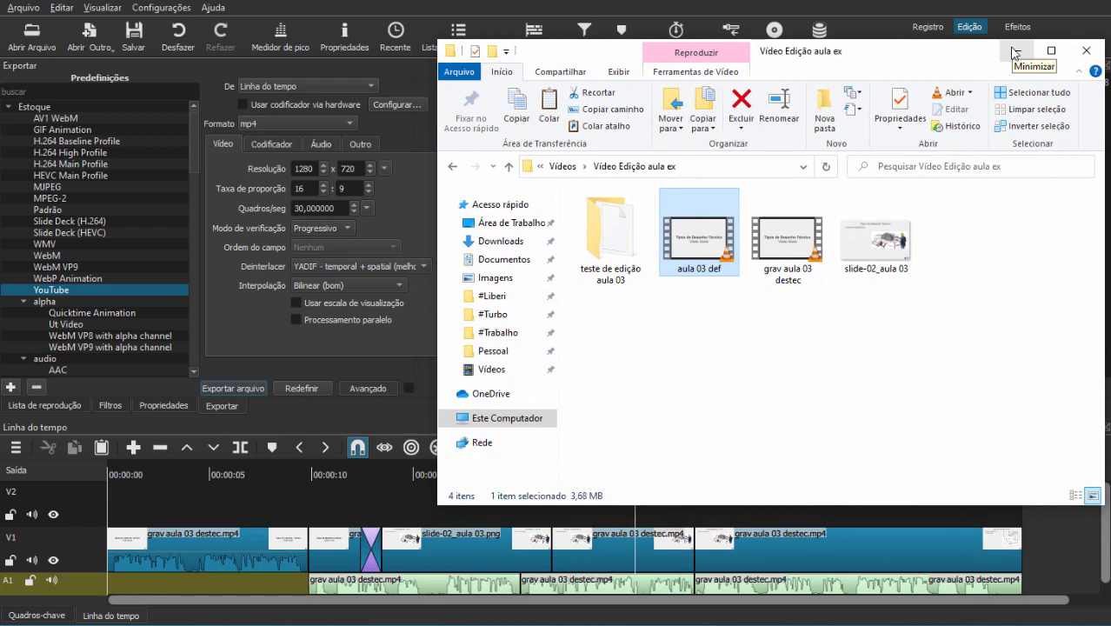
pyautogui.click(1015, 54)
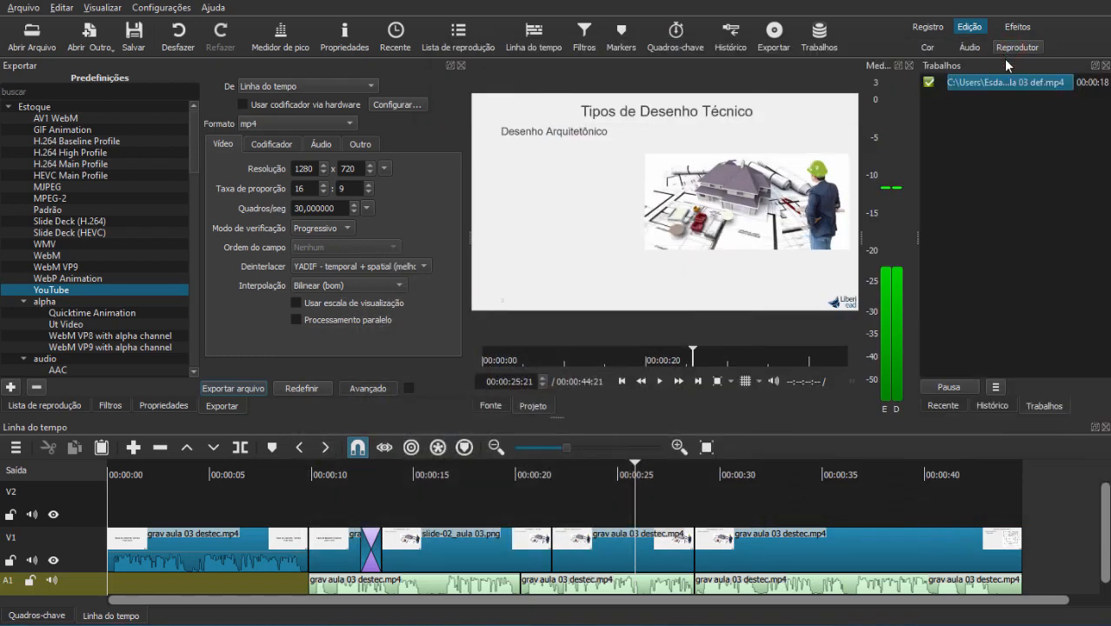